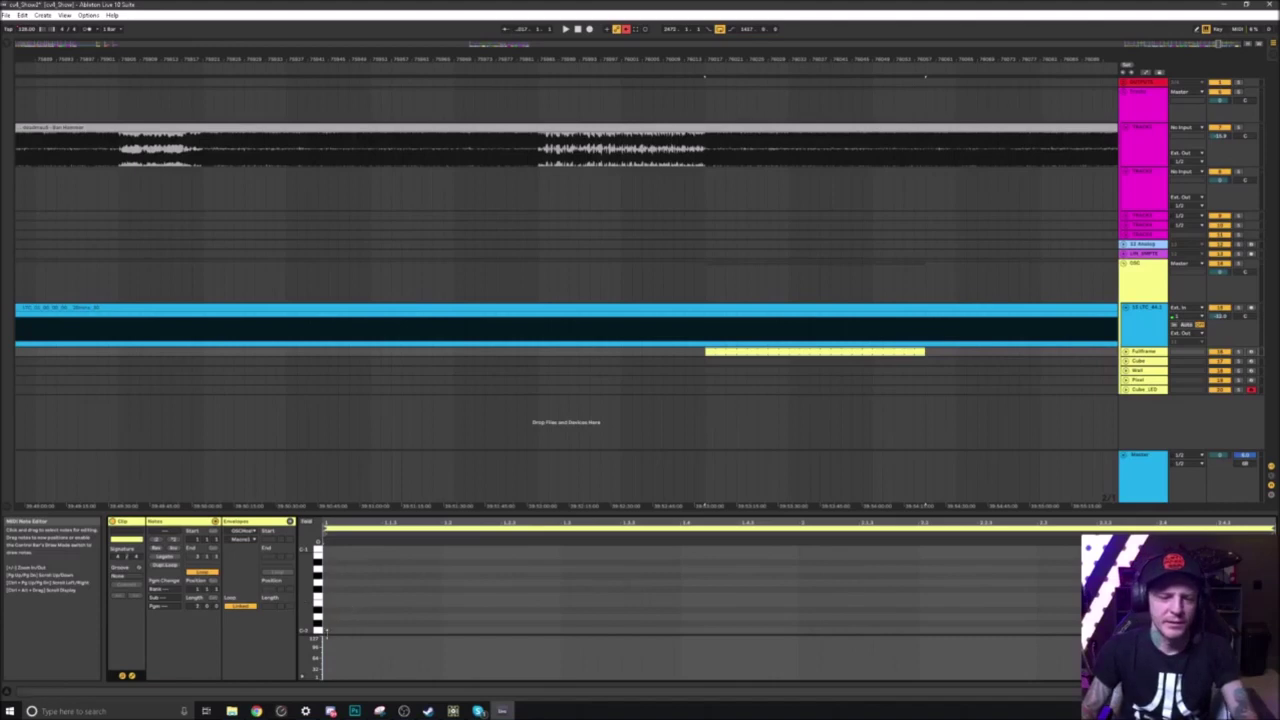
Step: Add a C-2 note spanning the full length of the Fullframe MIDI clip and start playback from the clip's beginning
{"action": "double_click", "coordinate": [327, 633]}
{"action": "left_click_drag", "start_coordinate": [329, 631], "coordinate": [1262, 636]}
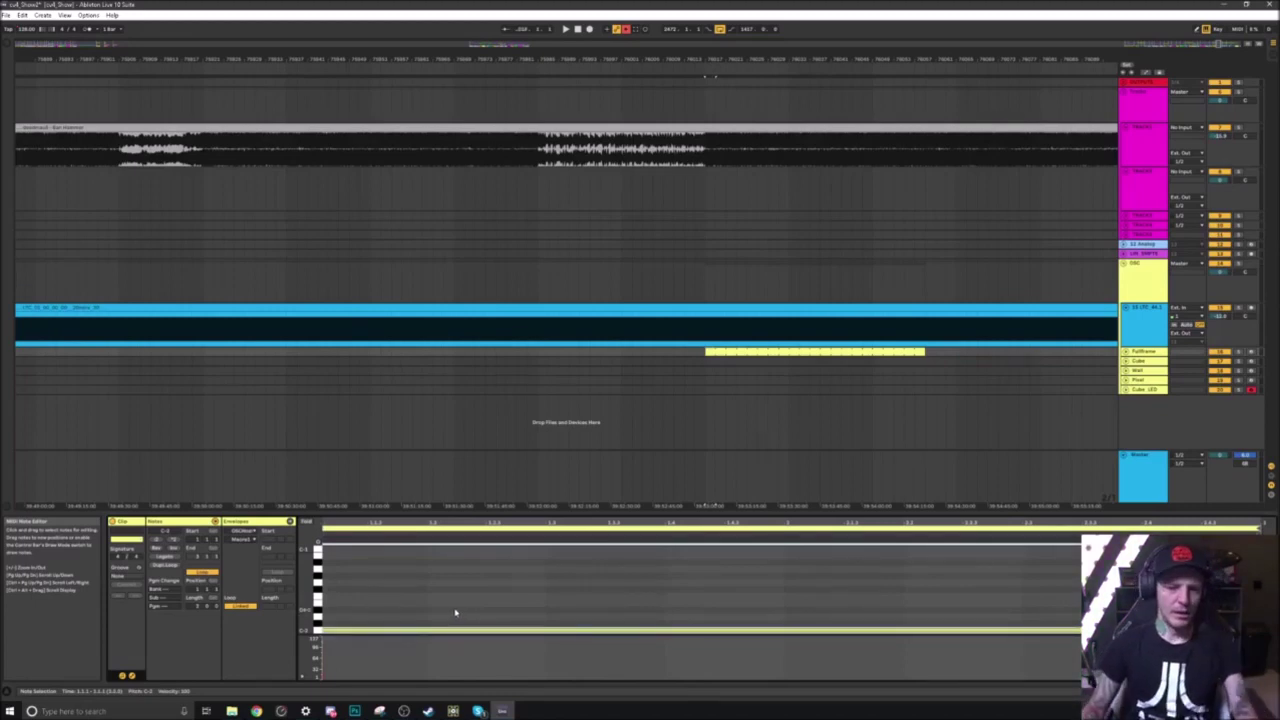
{"action": "left_click", "coordinate": [710, 358]}
{"action": "key", "text": "space"}
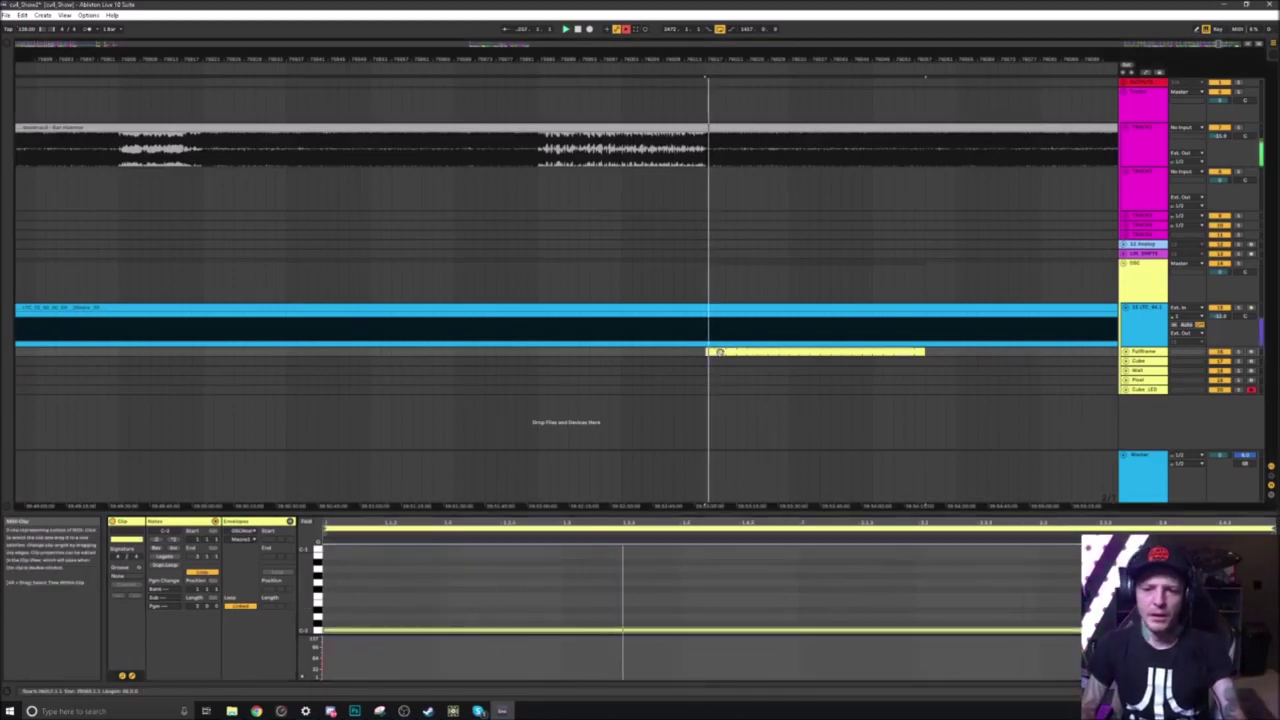
Step: Copy the Fullframe clip down onto the Cube, Wall, Pixel and Cube_LED tracks
{"action": "left_click_drag", "start_coordinate": [722, 366], "coordinate": [723, 371], "text": "ctrl"}
{"action": "left_click_drag", "start_coordinate": [723, 371], "coordinate": [722, 380], "text": "ctrl"}
{"action": "left_click_drag", "start_coordinate": [722, 380], "coordinate": [722, 388], "text": "ctrl"}
Step: Open the Fullframe track's OSCHostControl plug-in window and move it out of the arrangement's way
{"action": "left_click", "coordinate": [1149, 314]}
{"action": "left_click", "coordinate": [1143, 361]}
{"action": "left_click", "coordinate": [1142, 353]}
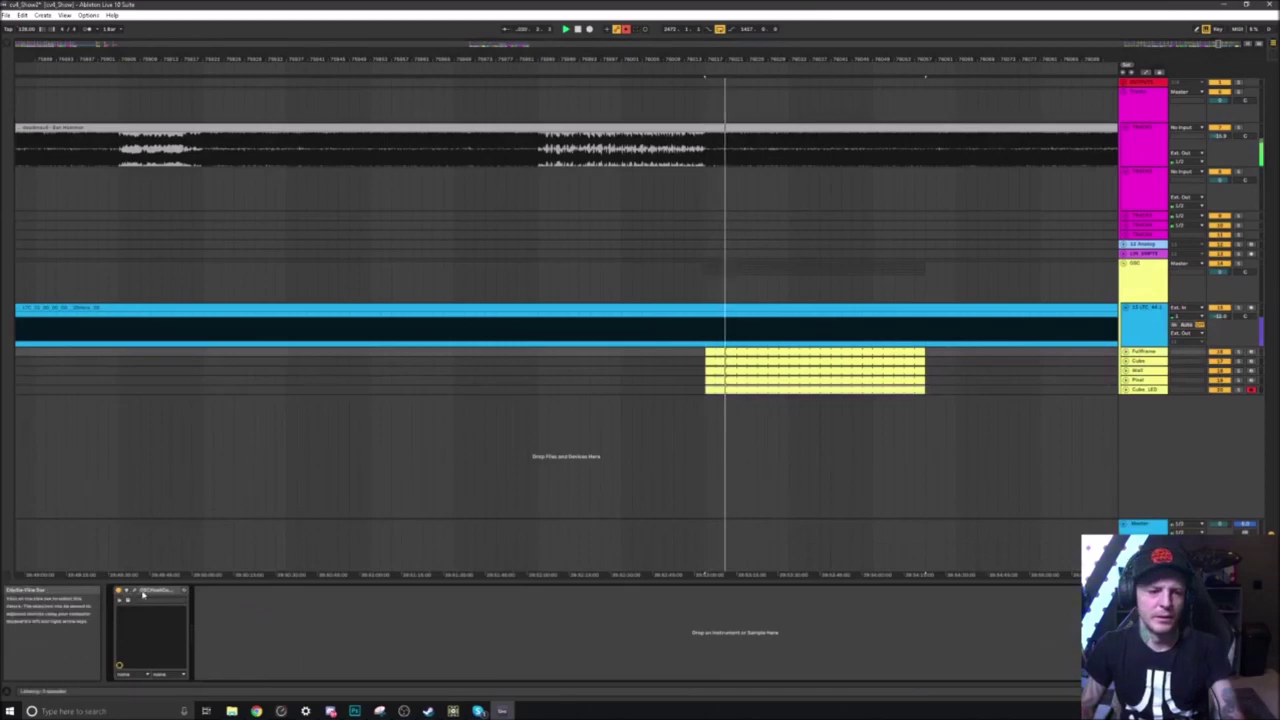
{"action": "left_click", "coordinate": [135, 592]}
{"action": "left_click_drag", "start_coordinate": [408, 351], "coordinate": [0, 314]}
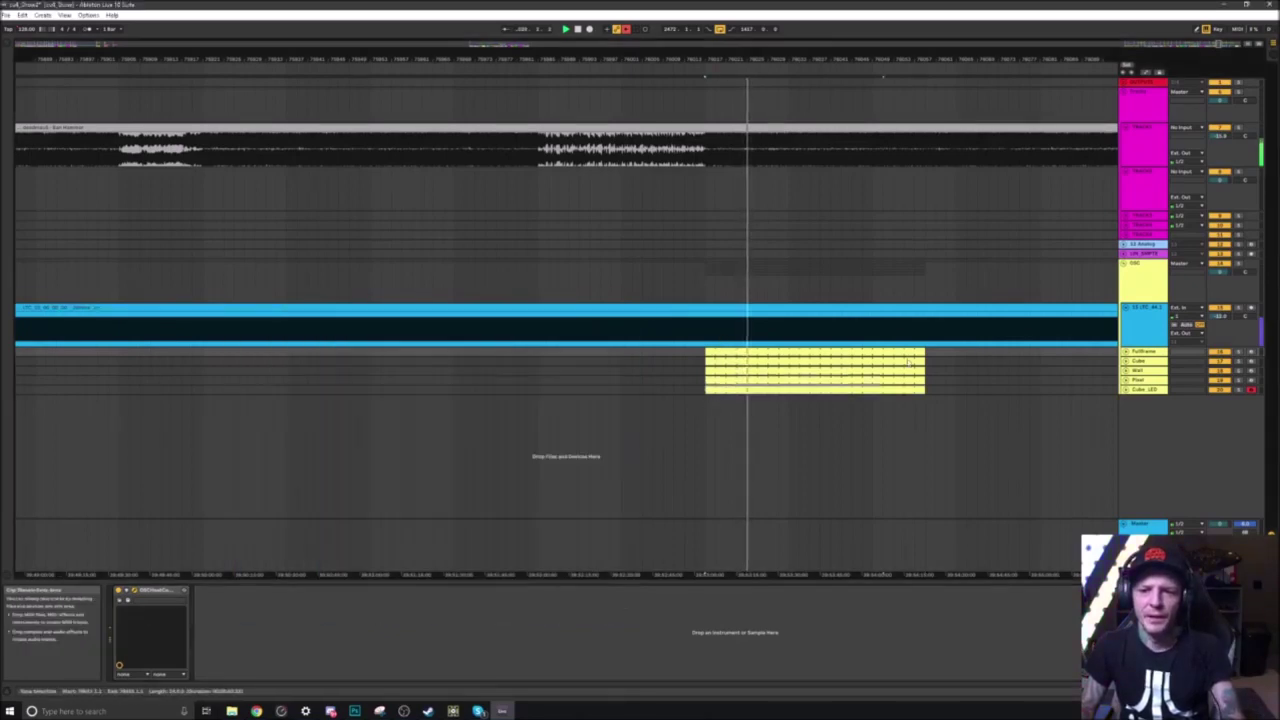
Step: Extend the clips on all five OSC tracks to about 60 bars and set the arrangement loop over them
{"action": "left_click", "coordinate": [871, 271]}
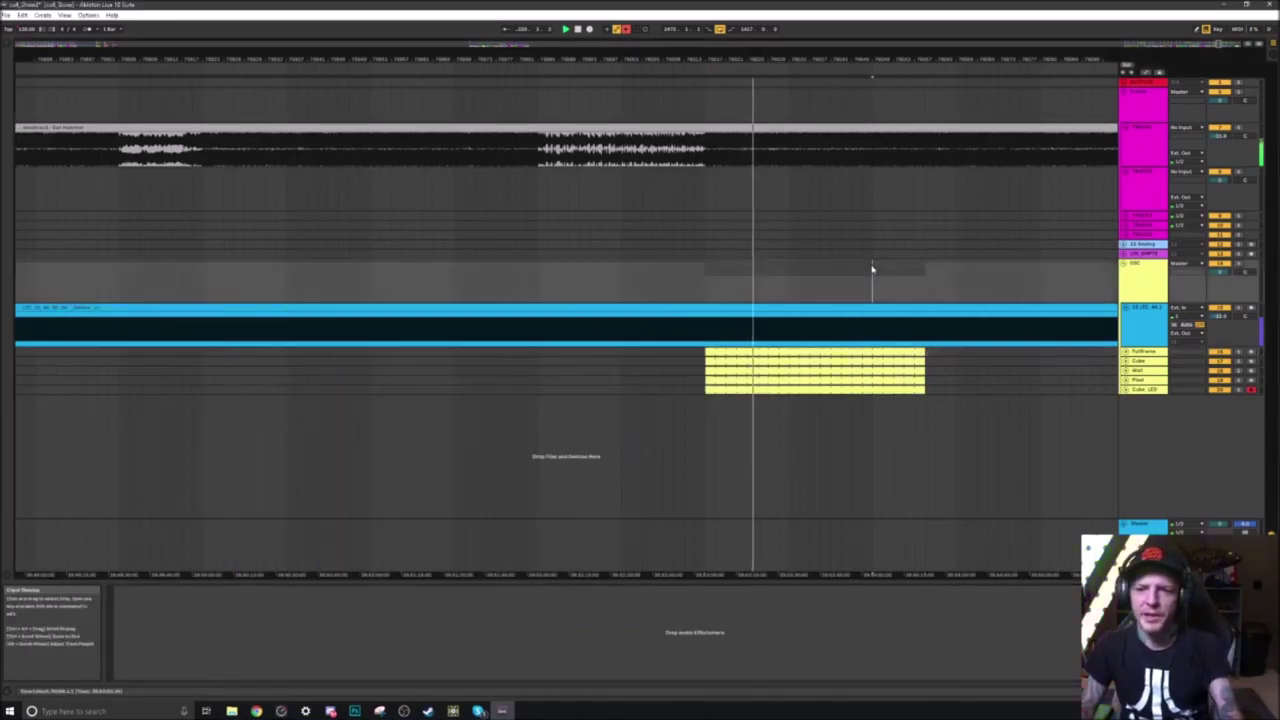
{"action": "left_click_drag", "start_coordinate": [925, 353], "coordinate": [956, 364]}
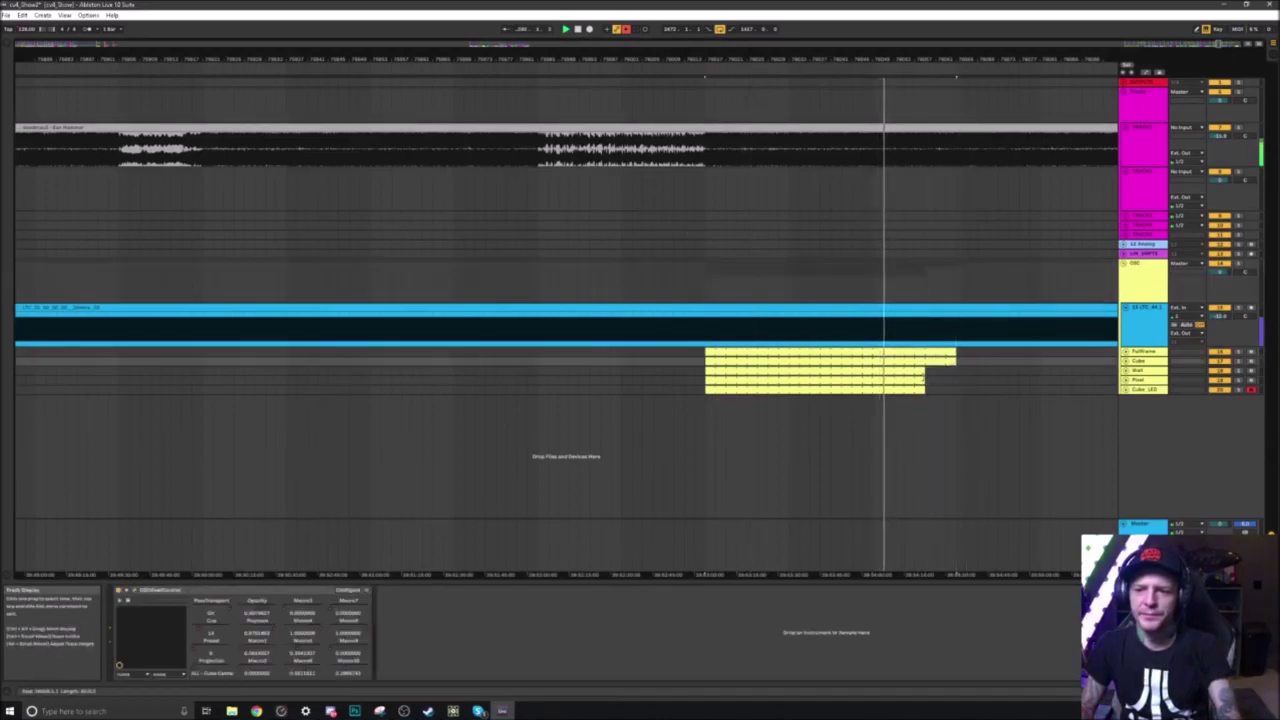
{"action": "left_click", "coordinate": [931, 374]}
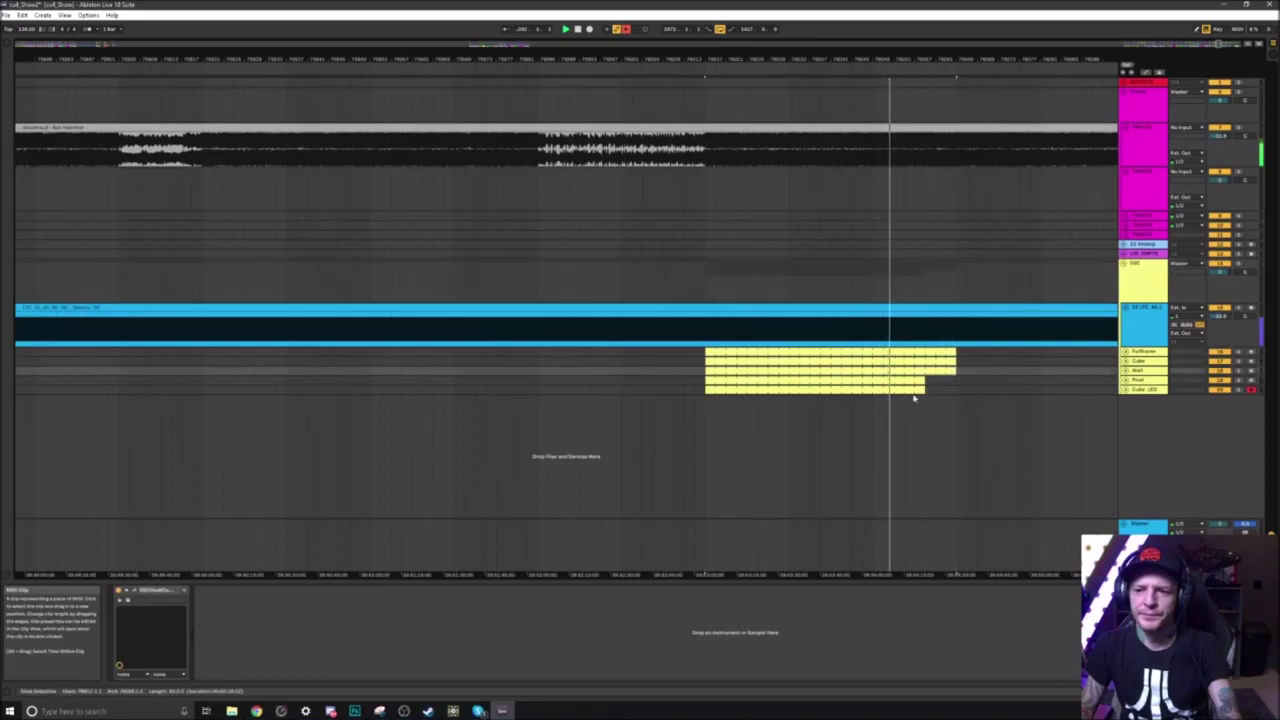
{"action": "left_click_drag", "start_coordinate": [916, 390], "coordinate": [1007, 353]}
{"action": "key", "text": "ctrl+l"}
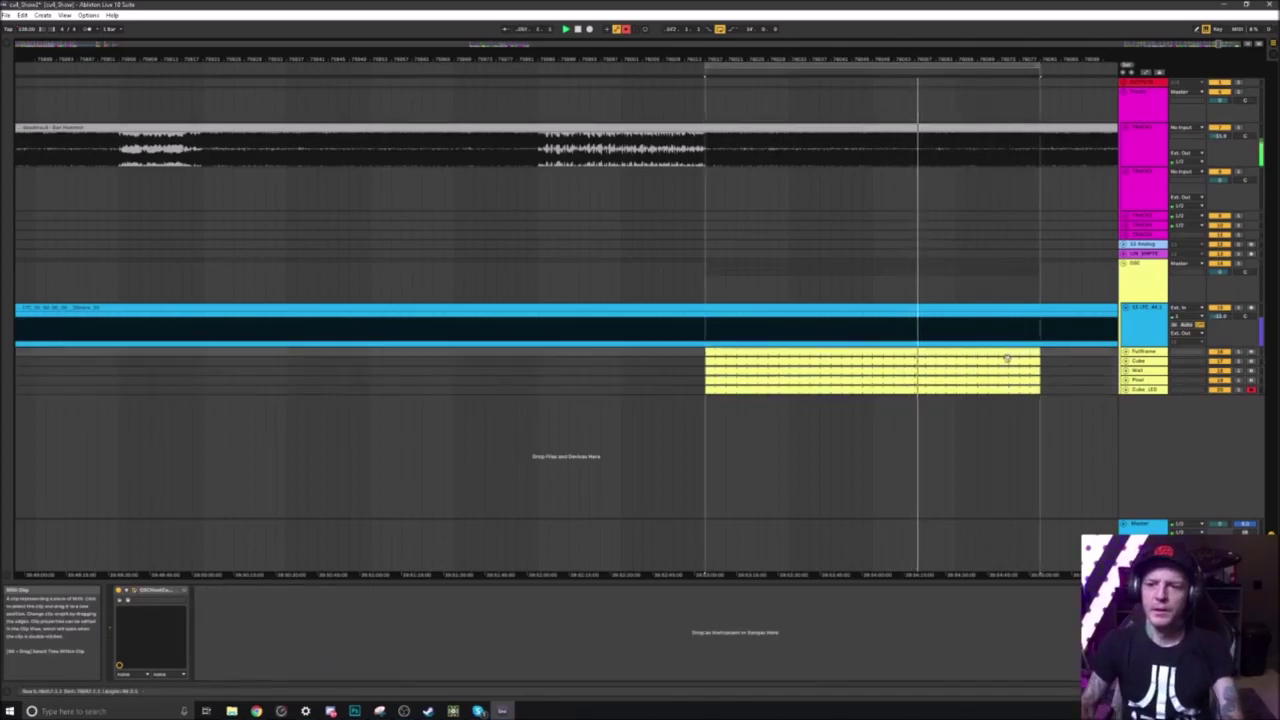
Step: Open the Fullframe clip and transpose its note up one semitone to C#-2
{"action": "double_click", "coordinate": [764, 352]}
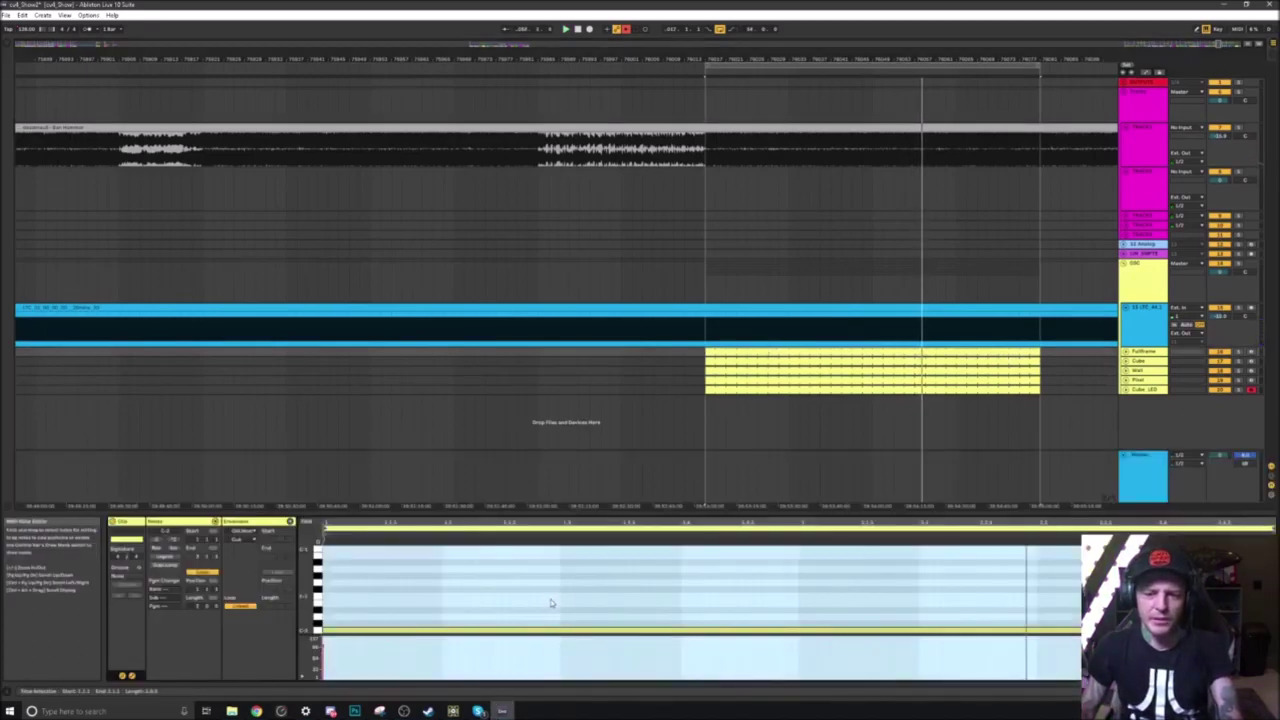
{"action": "left_click", "coordinate": [553, 630]}
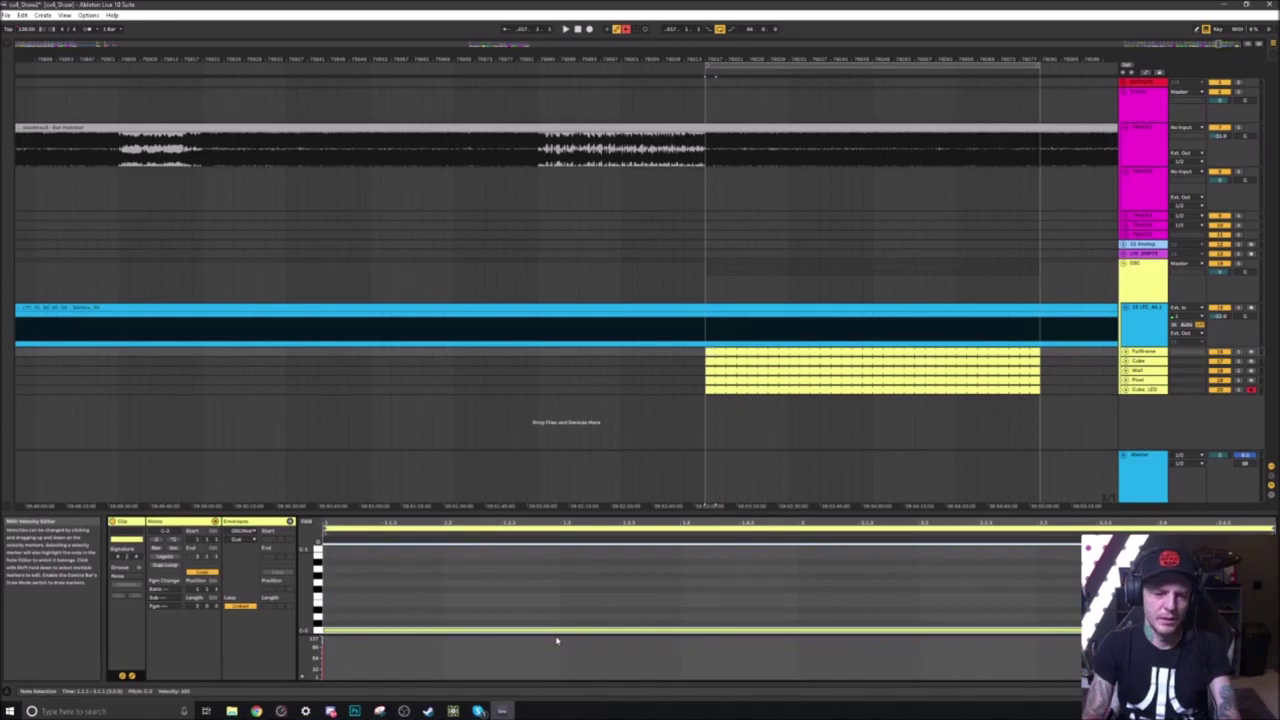
{"action": "key", "text": "Up"}
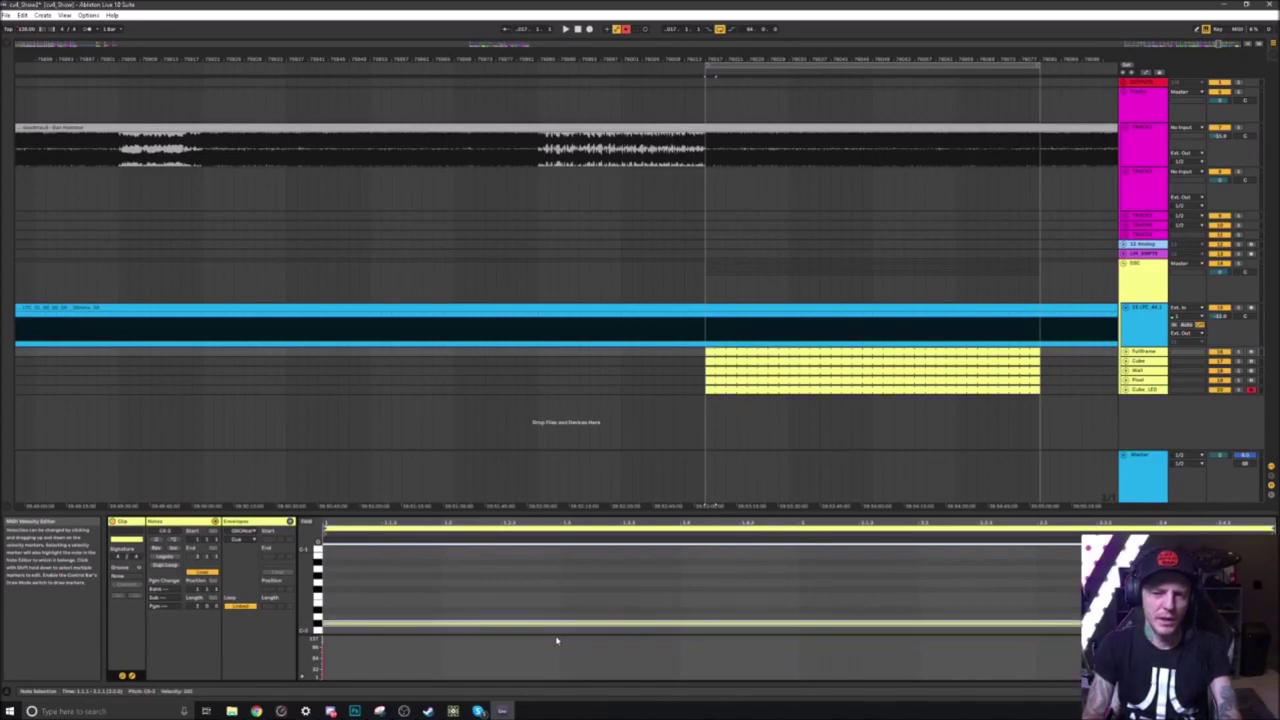
Step: Replace the clips on the Cube, Wall, Pixel and Cube_LED tracks with the transposed clip and play the looped section
{"action": "left_click", "coordinate": [738, 362]}
{"action": "left_click", "coordinate": [738, 379]}
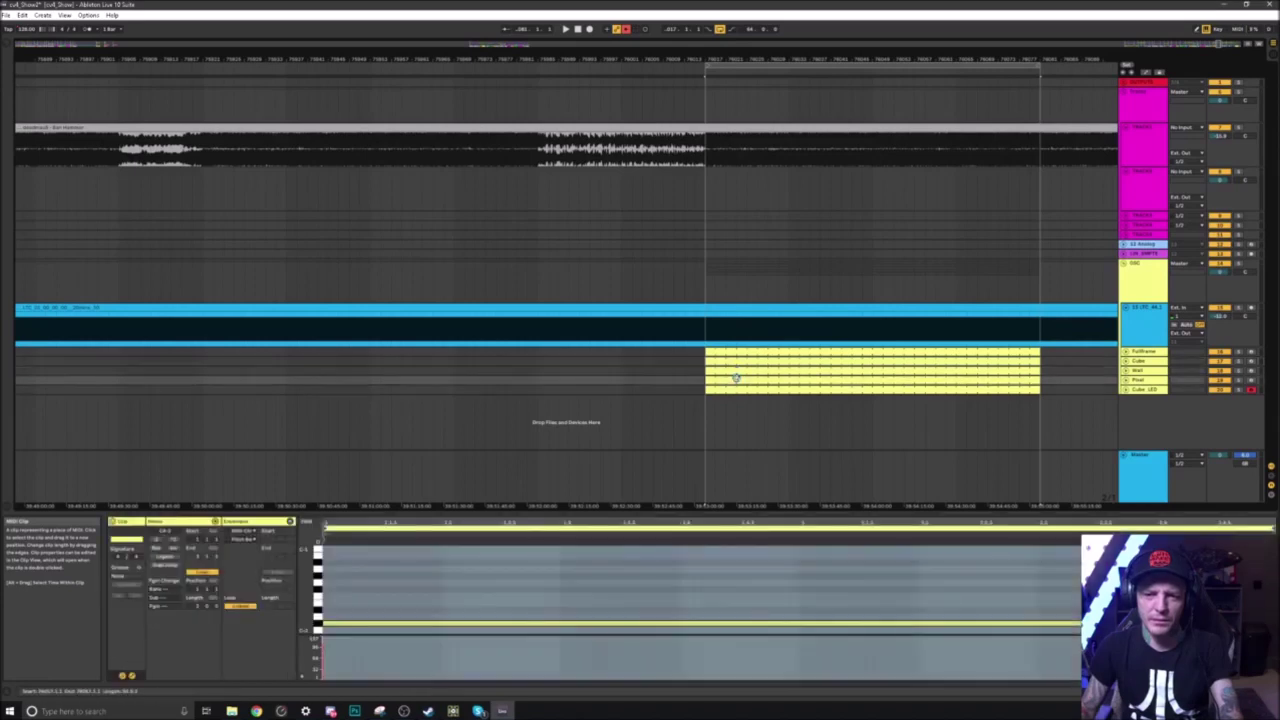
{"action": "left_click", "coordinate": [736, 389]}
{"action": "key", "text": "space"}
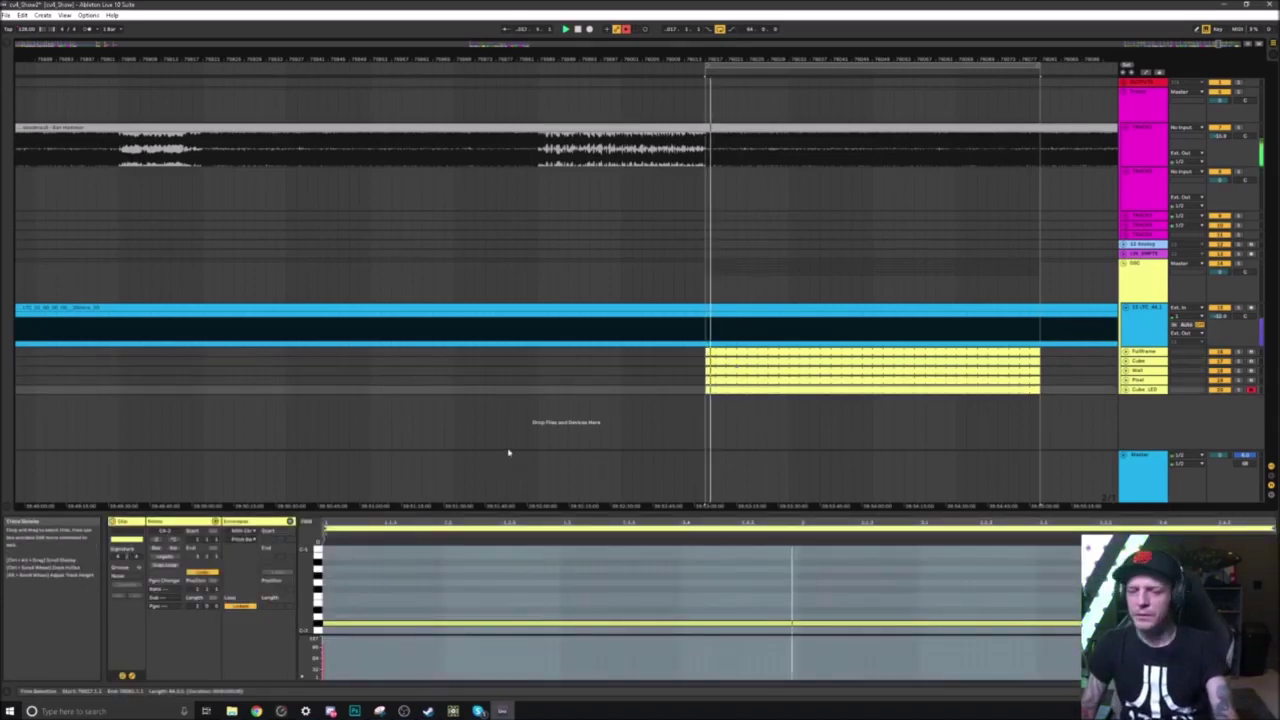
Step: Switch to TouchDesigner, inspect the Ableton network and go up to the Cube_V6 level
{"action": "left_click", "coordinate": [1224, 7]}
{"action": "scroll", "coordinate": [351, 357], "scroll_direction": "up", "scroll_amount": 6}
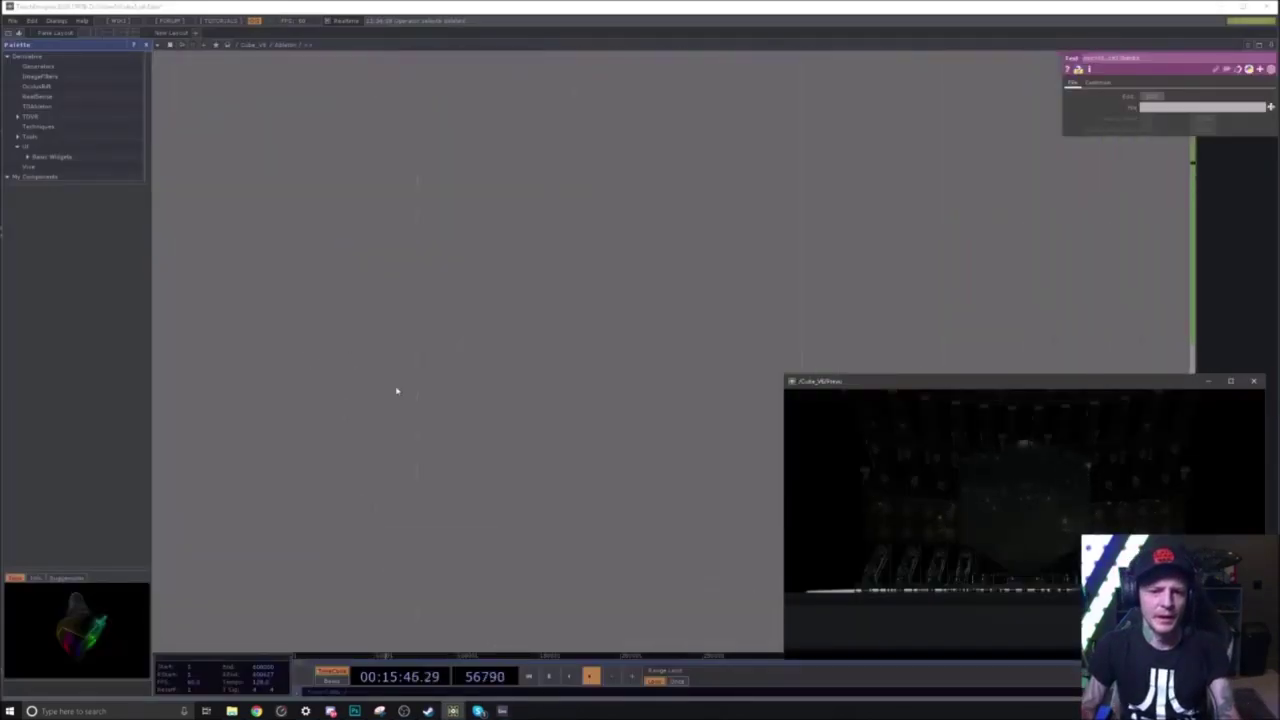
{"action": "scroll", "coordinate": [412, 391], "scroll_direction": "down", "scroll_amount": 8}
{"action": "scroll", "coordinate": [462, 343], "scroll_direction": "up", "scroll_amount": 1}
{"action": "scroll", "coordinate": [455, 346], "scroll_direction": "down", "scroll_amount": 6}
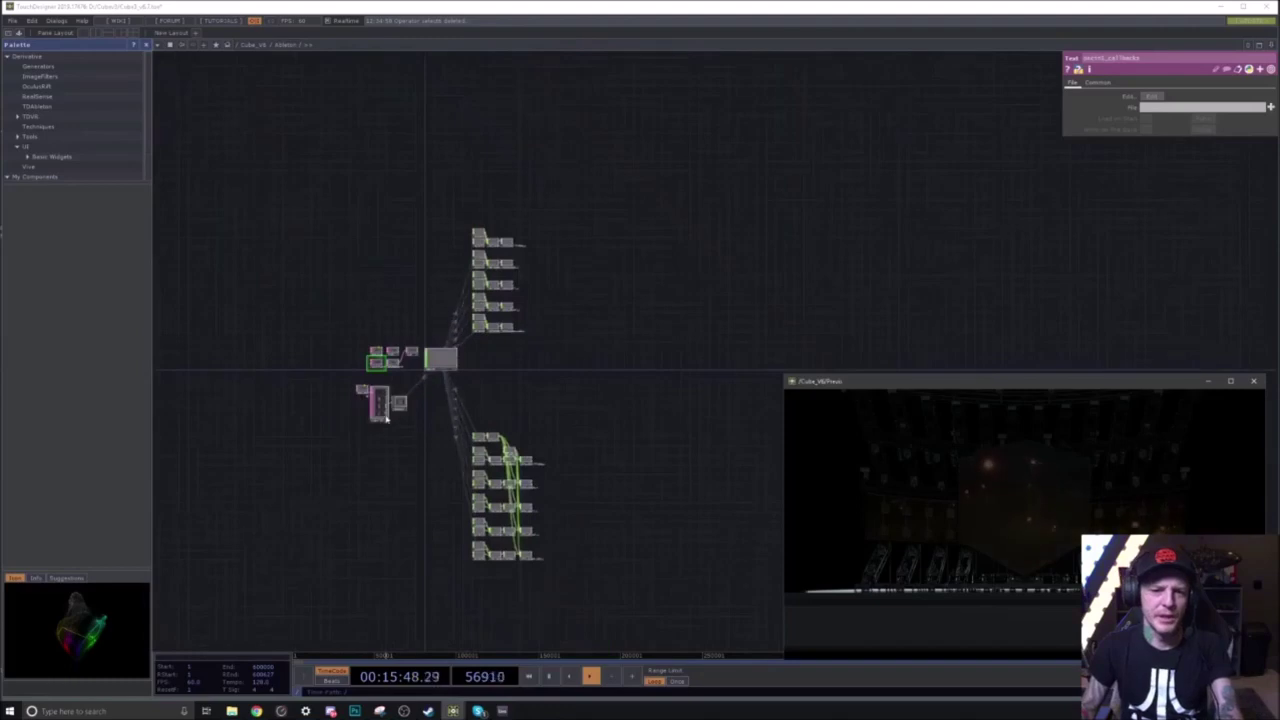
{"action": "scroll", "coordinate": [388, 415], "scroll_direction": "up", "scroll_amount": 6}
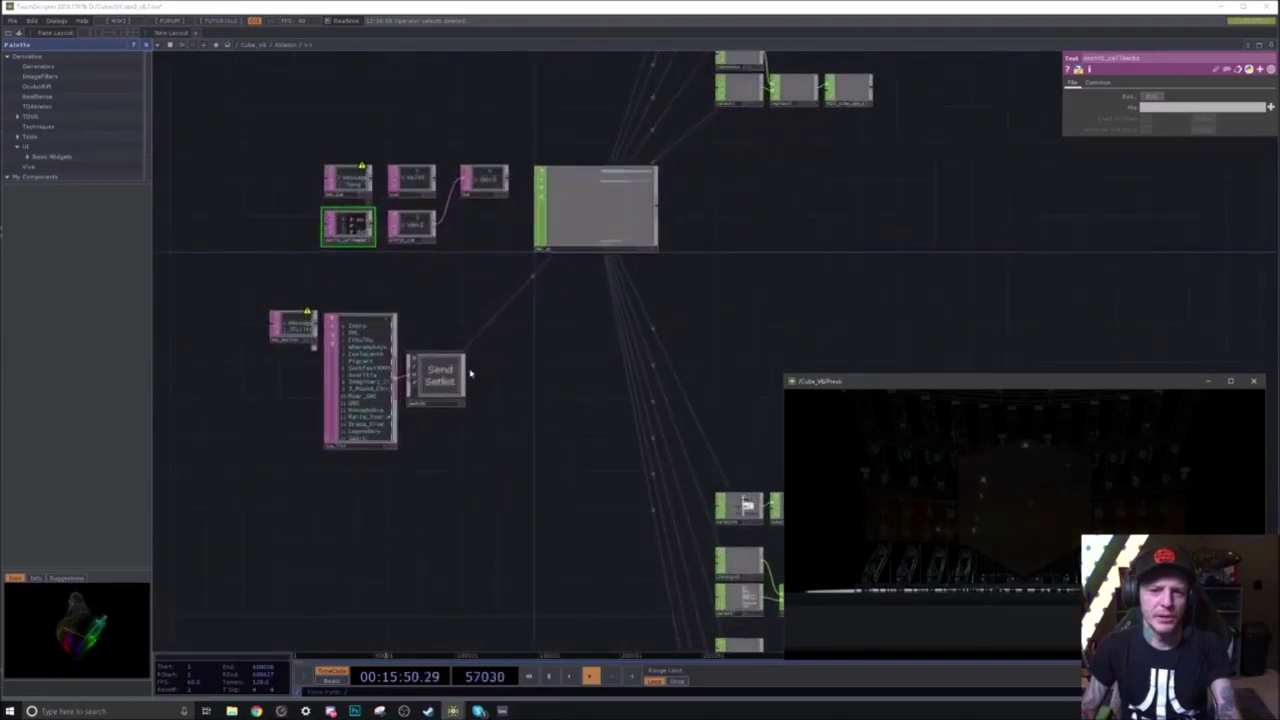
{"action": "left_click", "coordinate": [253, 45]}
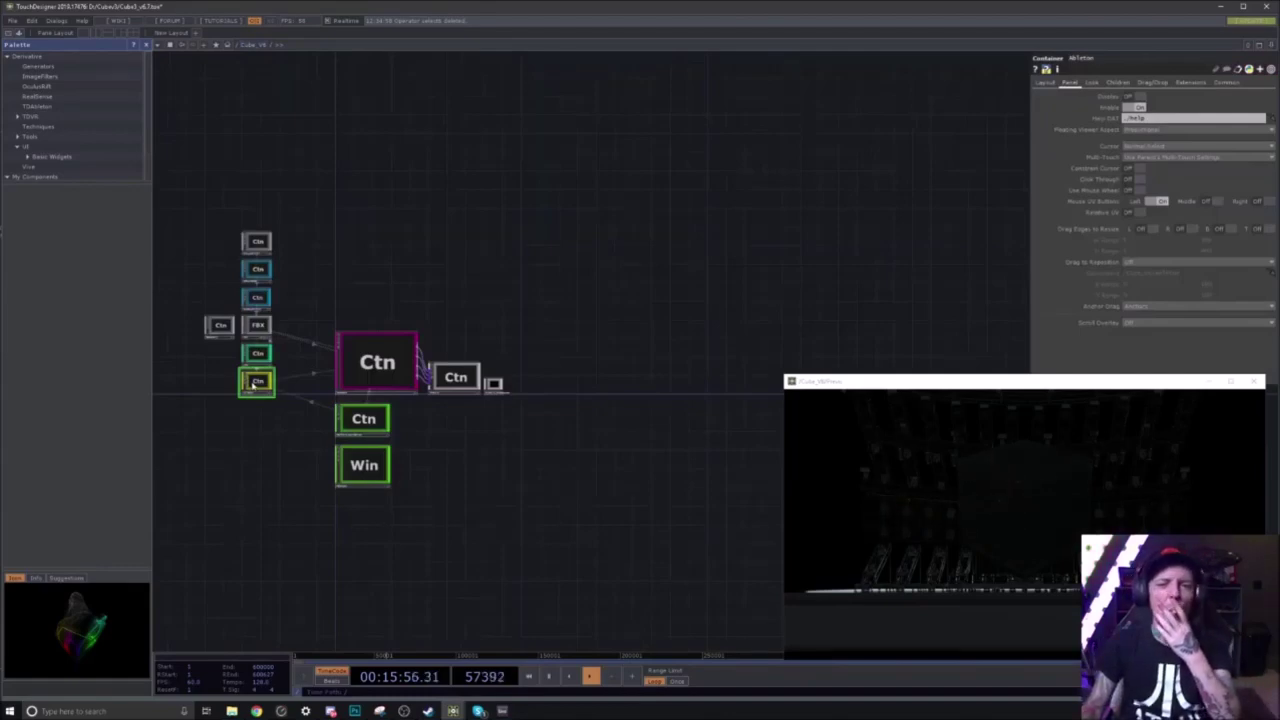
Step: Maximize the stage previs window and place a reduced Ableton Live window partly over it
{"action": "left_click_drag", "start_coordinate": [913, 386], "coordinate": [657, 217]}
{"action": "left_click", "coordinate": [913, 212]}
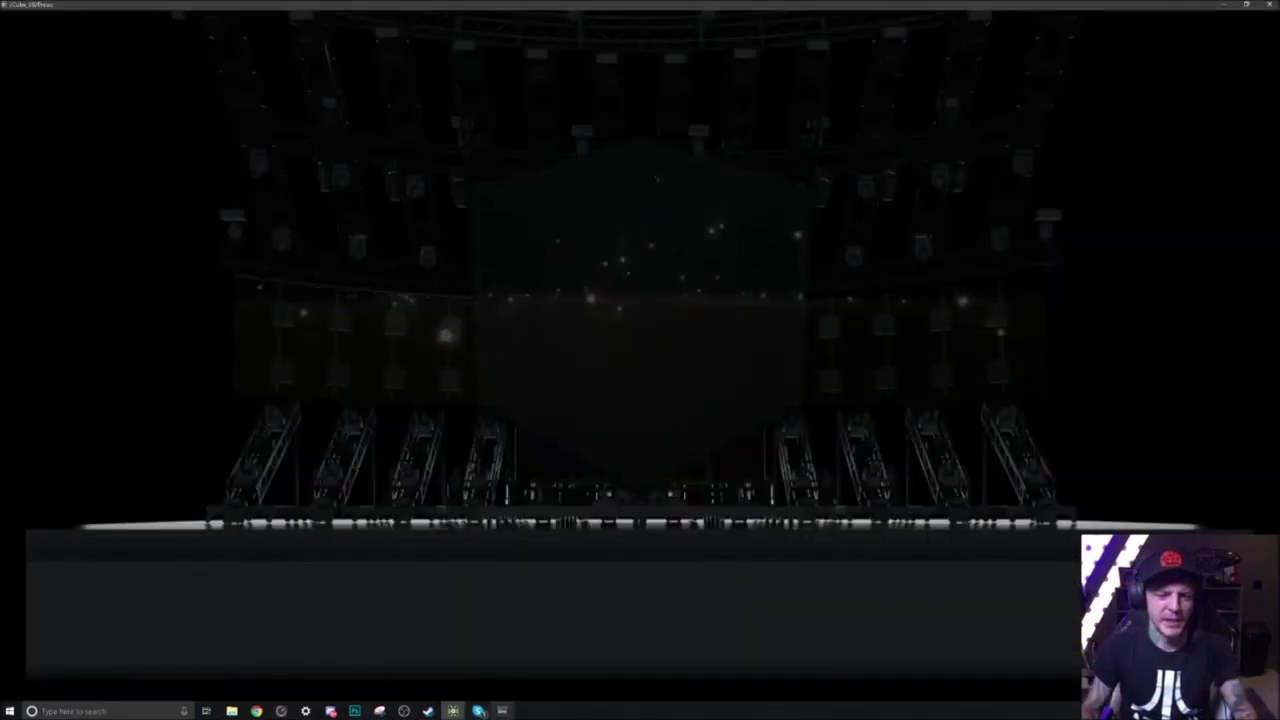
{"action": "left_click", "coordinate": [502, 711]}
{"action": "left_click_drag", "start_coordinate": [694, 6], "coordinate": [508, 215]}
{"action": "left_click_drag", "start_coordinate": [750, 214], "coordinate": [129, 143]}
Step: Bring up the Fullframe OSCHostControl window and test its Opacity by lowering it and returning it to 1
{"action": "left_click", "coordinate": [272, 491]}
{"action": "left_click_drag", "start_coordinate": [2, 325], "coordinate": [481, 312]}
{"action": "left_click_drag", "start_coordinate": [553, 406], "coordinate": [284, 408]}
{"action": "left_click_drag", "start_coordinate": [227, 372], "coordinate": [641, 403]}
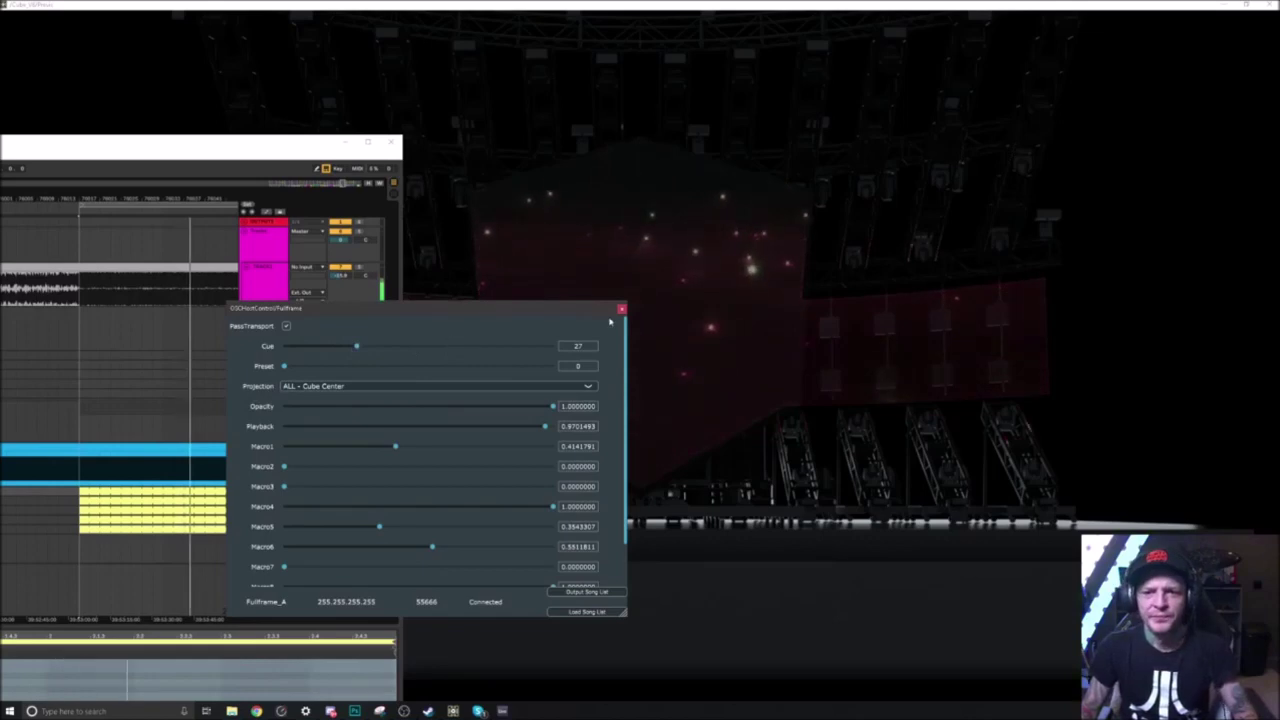
{"action": "left_click_drag", "start_coordinate": [548, 406], "coordinate": [586, 434]}
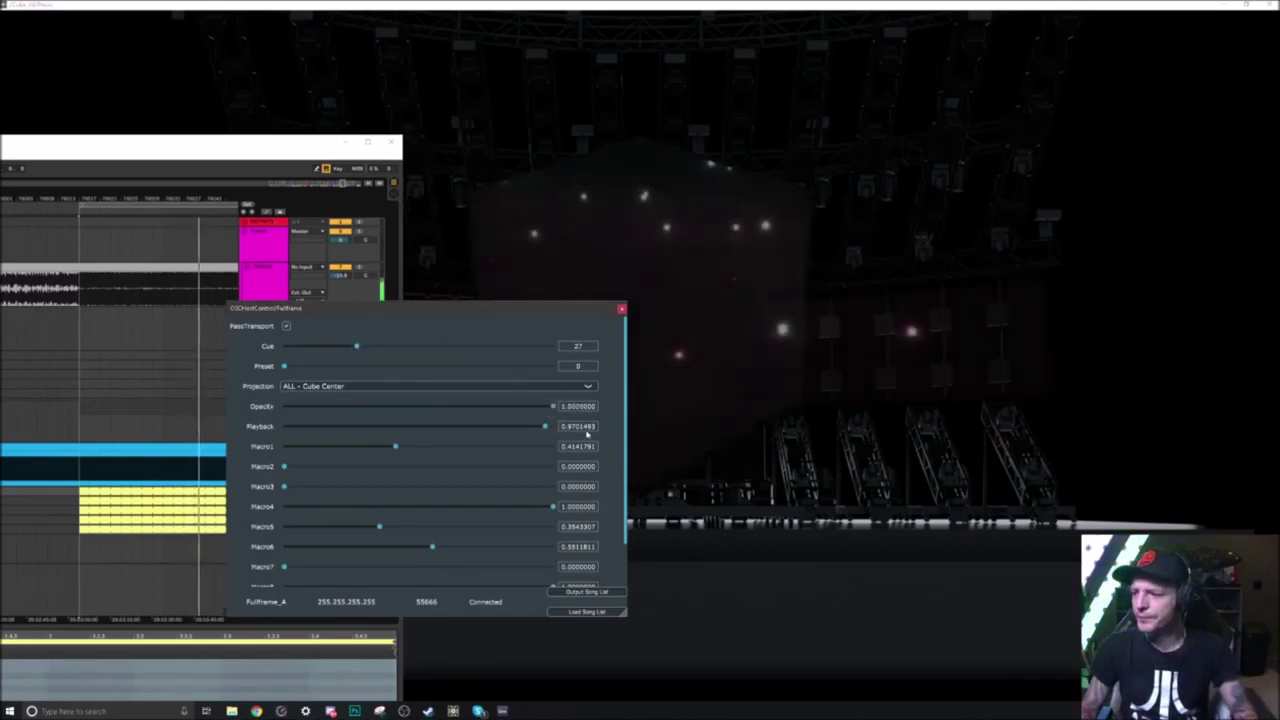
Step: Open the TouchDesigner perform view, toggle the LED MAP display on and off, and leave the view
{"action": "left_click", "coordinate": [829, 349]}
{"action": "key", "text": "Escape"}
{"action": "key", "text": "F1"}
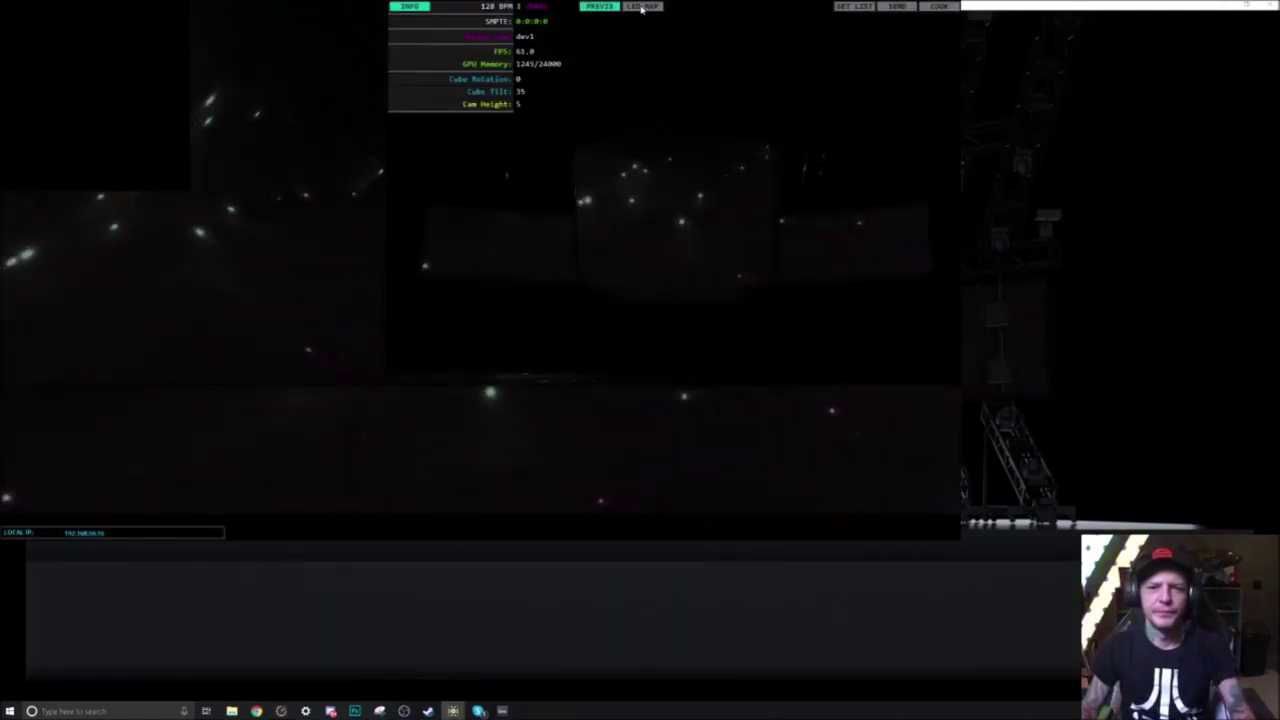
{"action": "left_click", "coordinate": [642, 7]}
{"action": "left_click", "coordinate": [642, 7]}
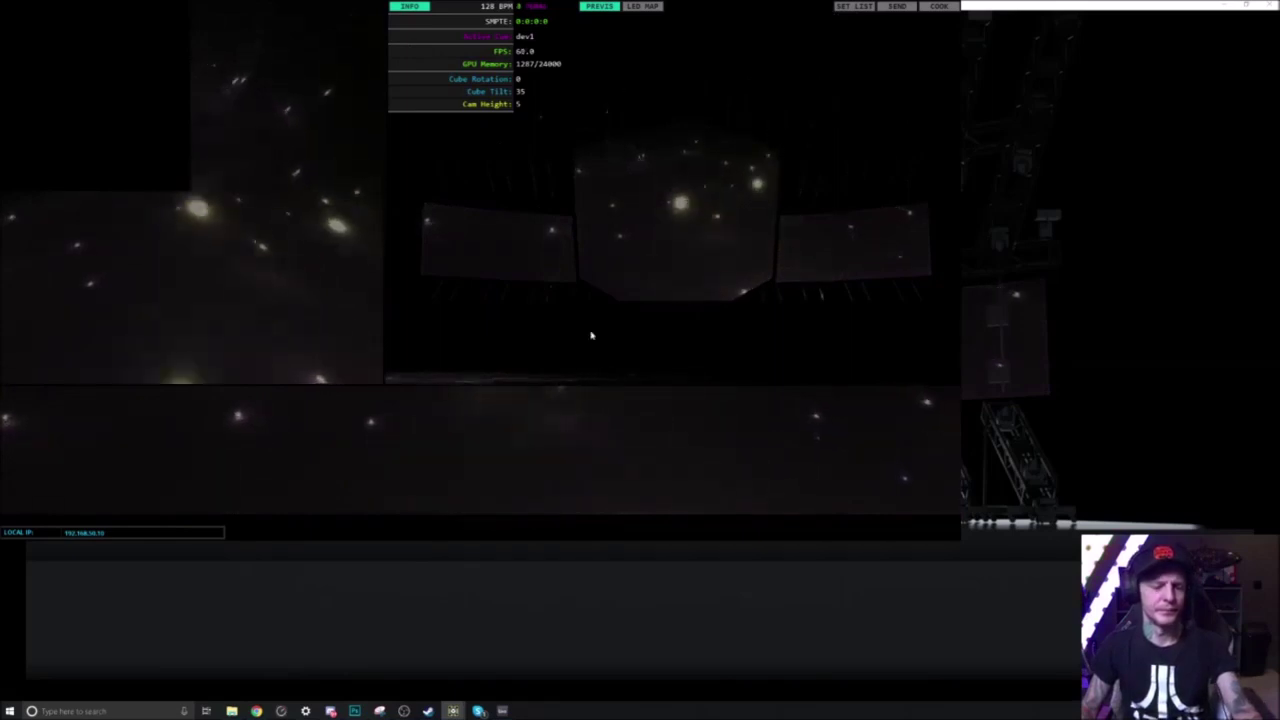
{"action": "key", "text": "Escape"}
Step: Restore the previs window and arrange it above the Ableton Live window, with the Fullframe control window beside the arrangement
{"action": "double_click", "coordinate": [697, 4]}
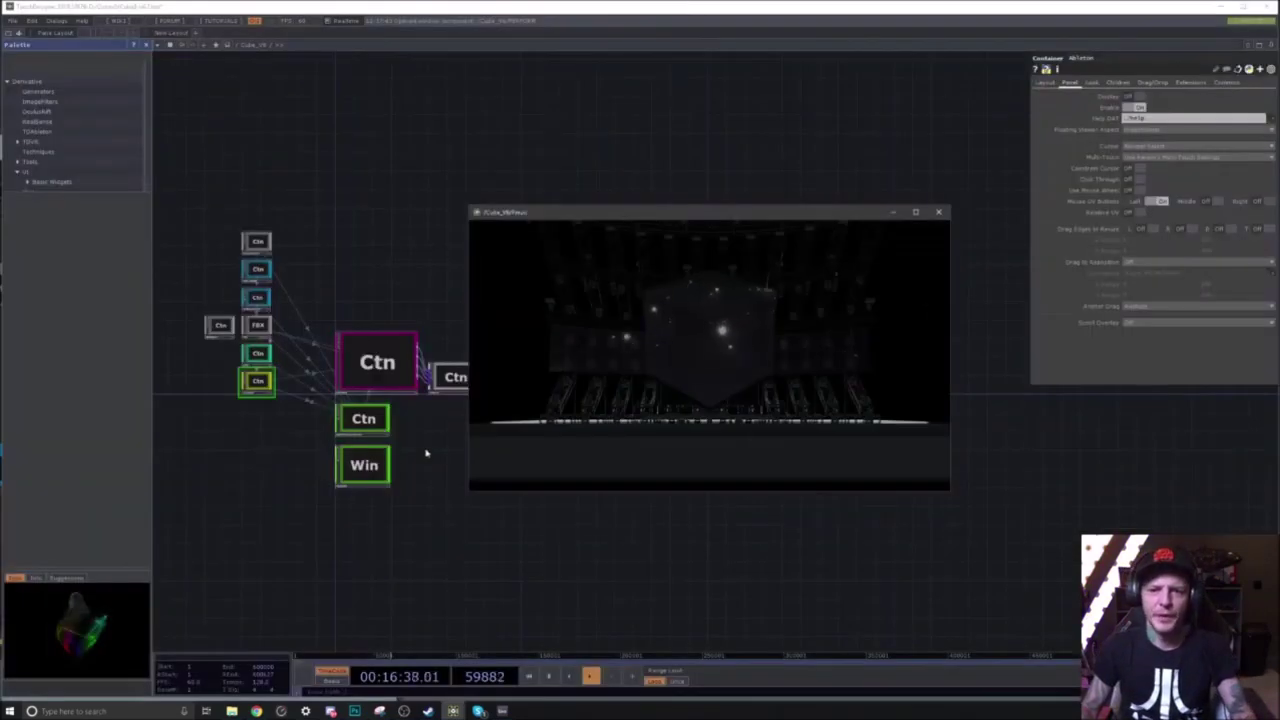
{"action": "left_click", "coordinate": [431, 511]}
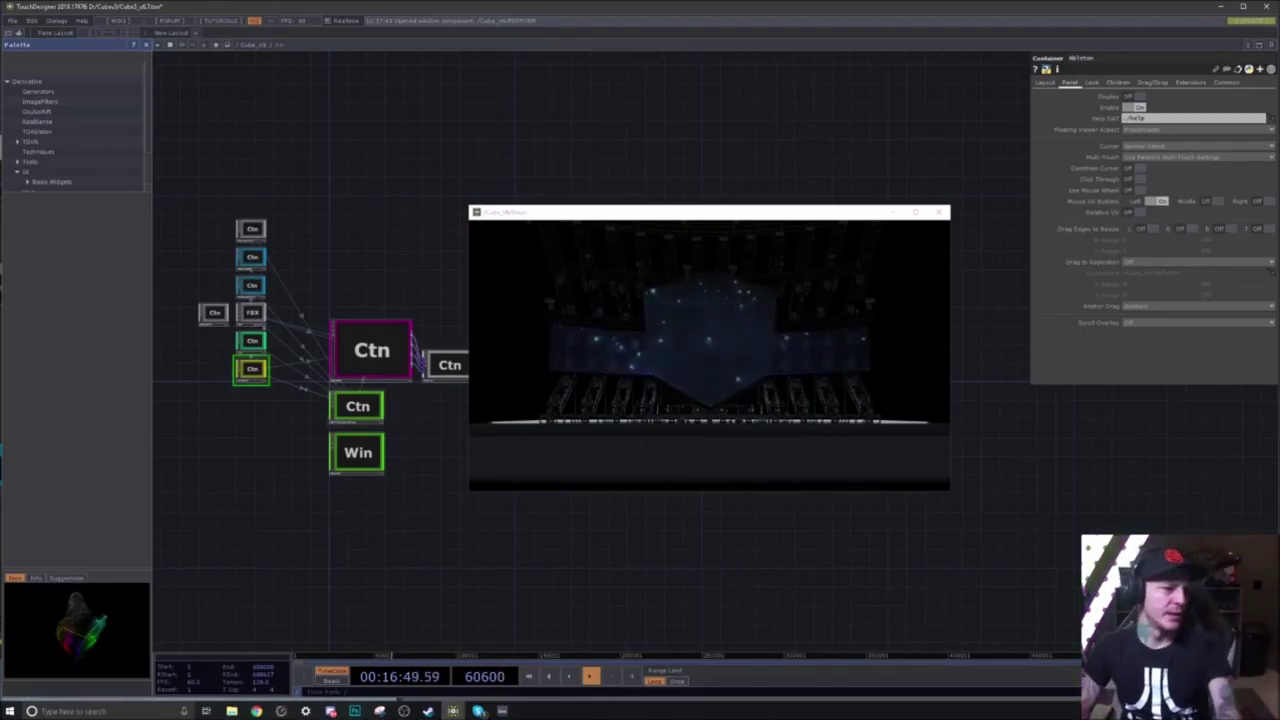
{"action": "key", "text": "alt+Tab"}
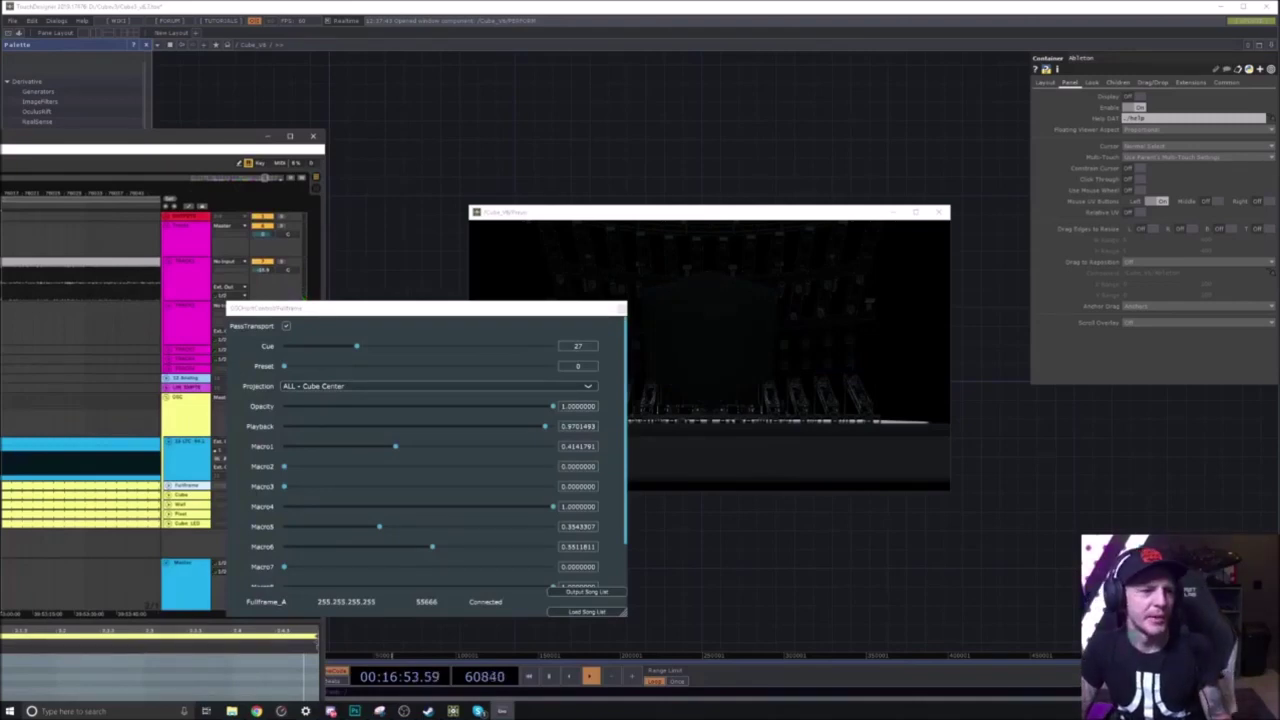
{"action": "left_click_drag", "start_coordinate": [0, 136], "coordinate": [267, 223]}
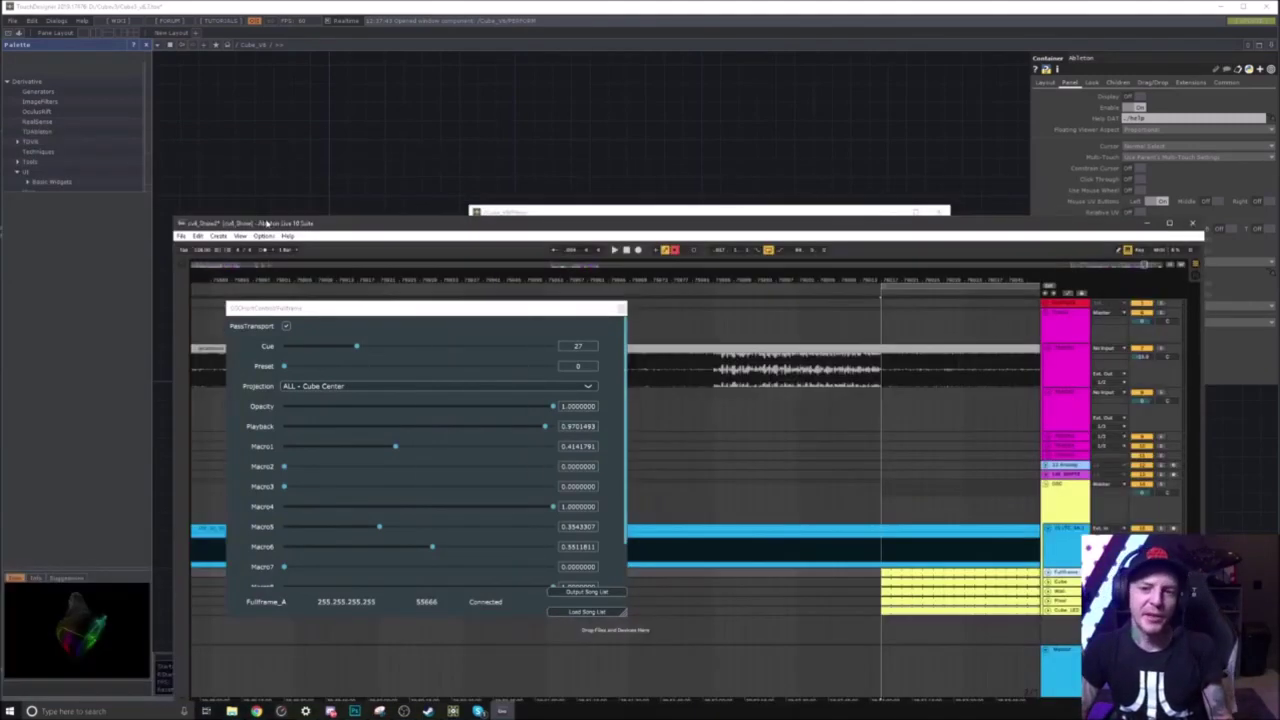
{"action": "left_click_drag", "start_coordinate": [508, 213], "coordinate": [345, 63]}
{"action": "left_click", "coordinate": [503, 710]}
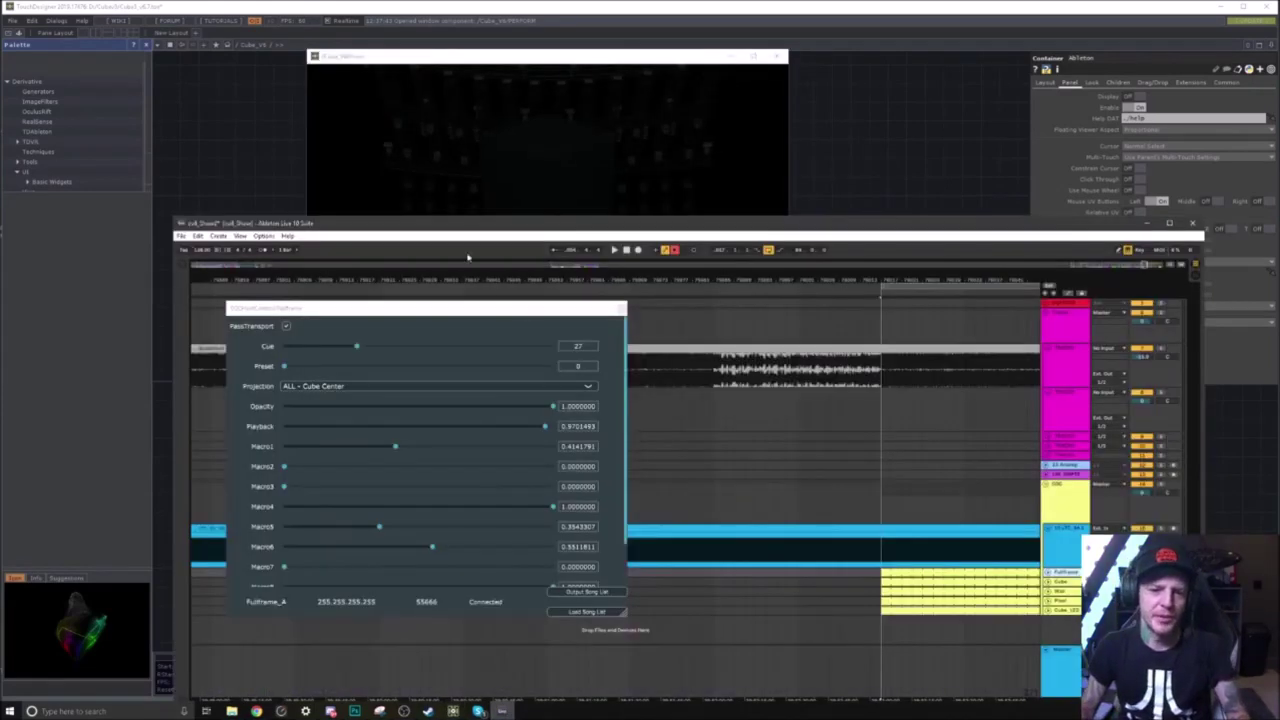
{"action": "left_click_drag", "start_coordinate": [550, 234], "coordinate": [555, 368]}
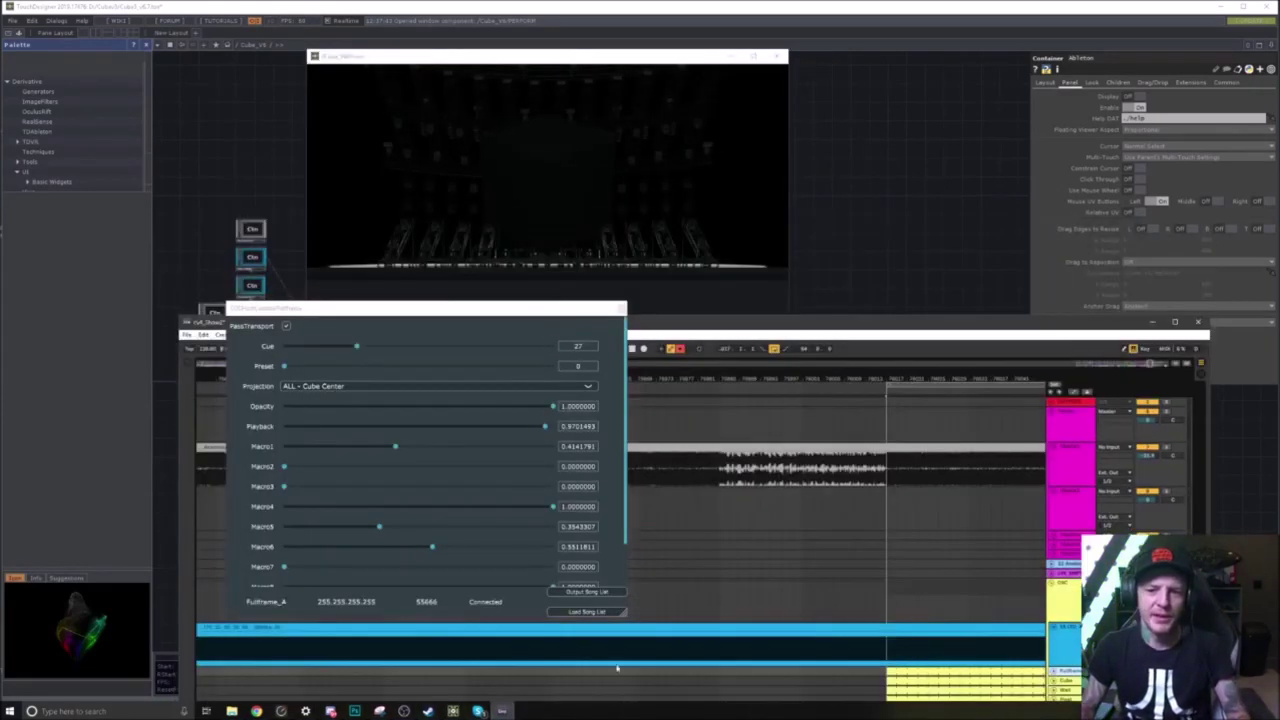
{"action": "left_click_drag", "start_coordinate": [563, 325], "coordinate": [321, 321]}
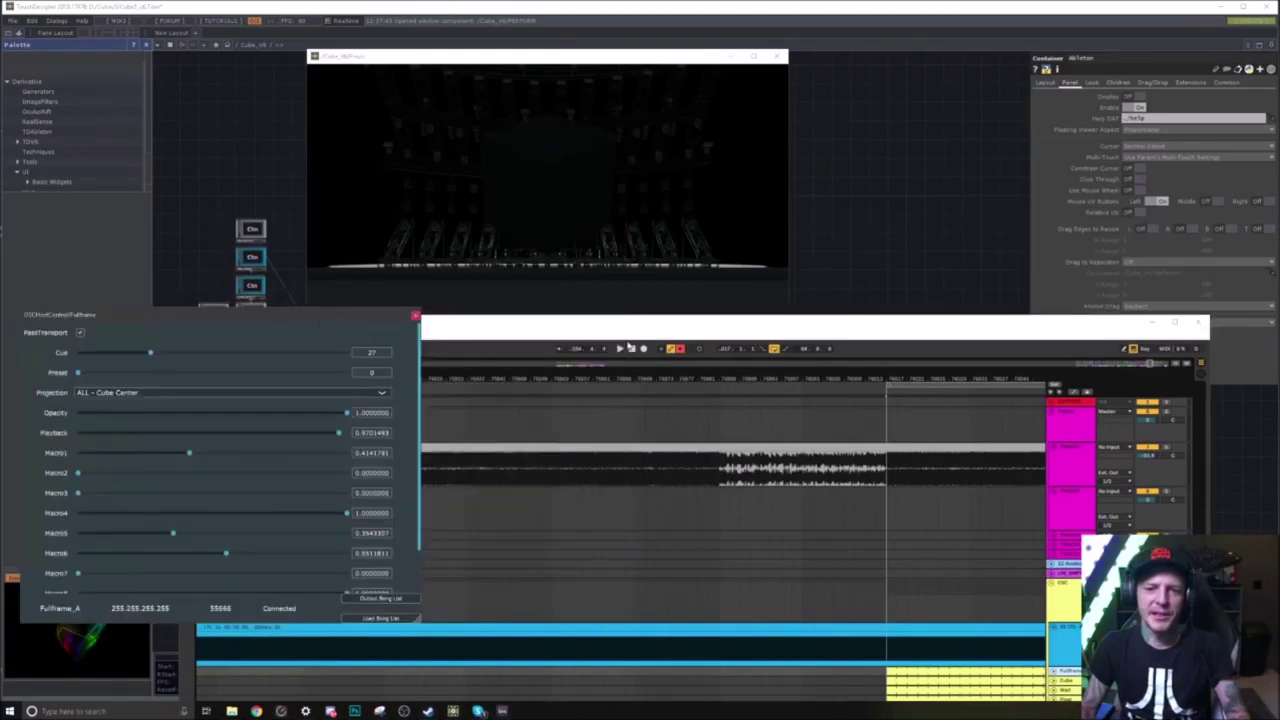
Step: Play the looped section, restart playback from its middle, and loop a short range selected there
{"action": "left_click", "coordinate": [620, 349]}
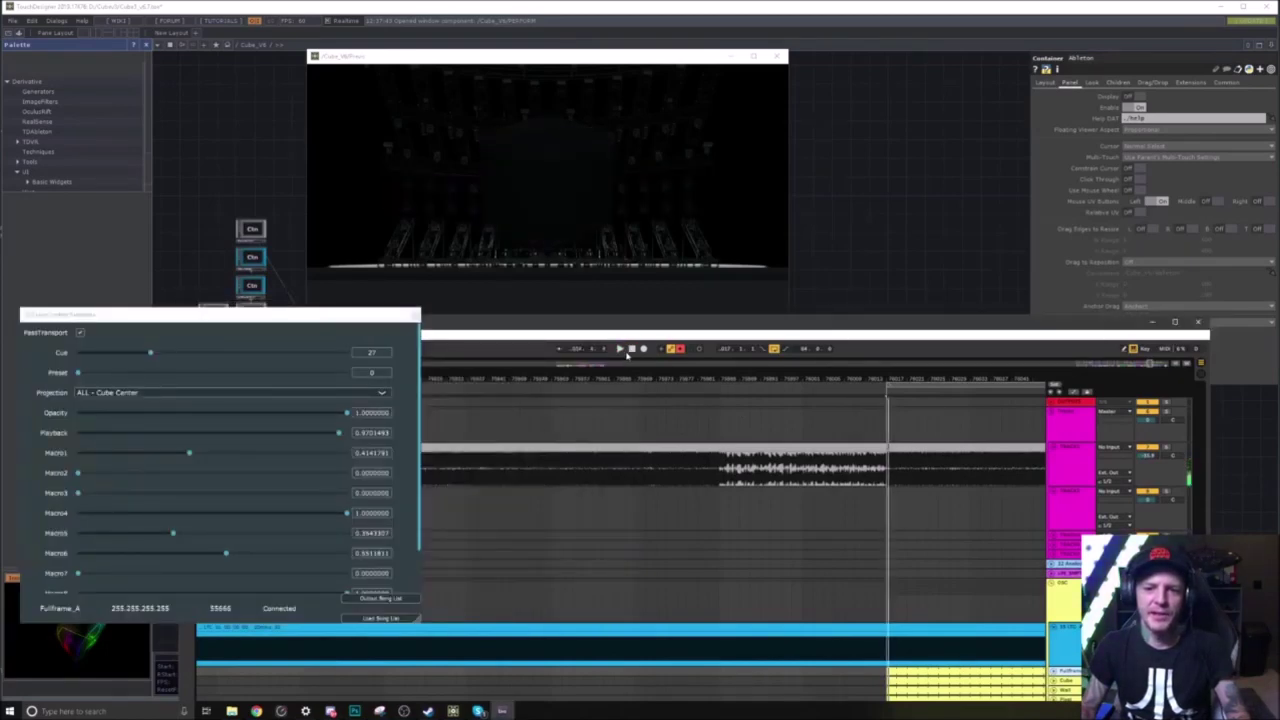
{"action": "left_click", "coordinate": [631, 349]}
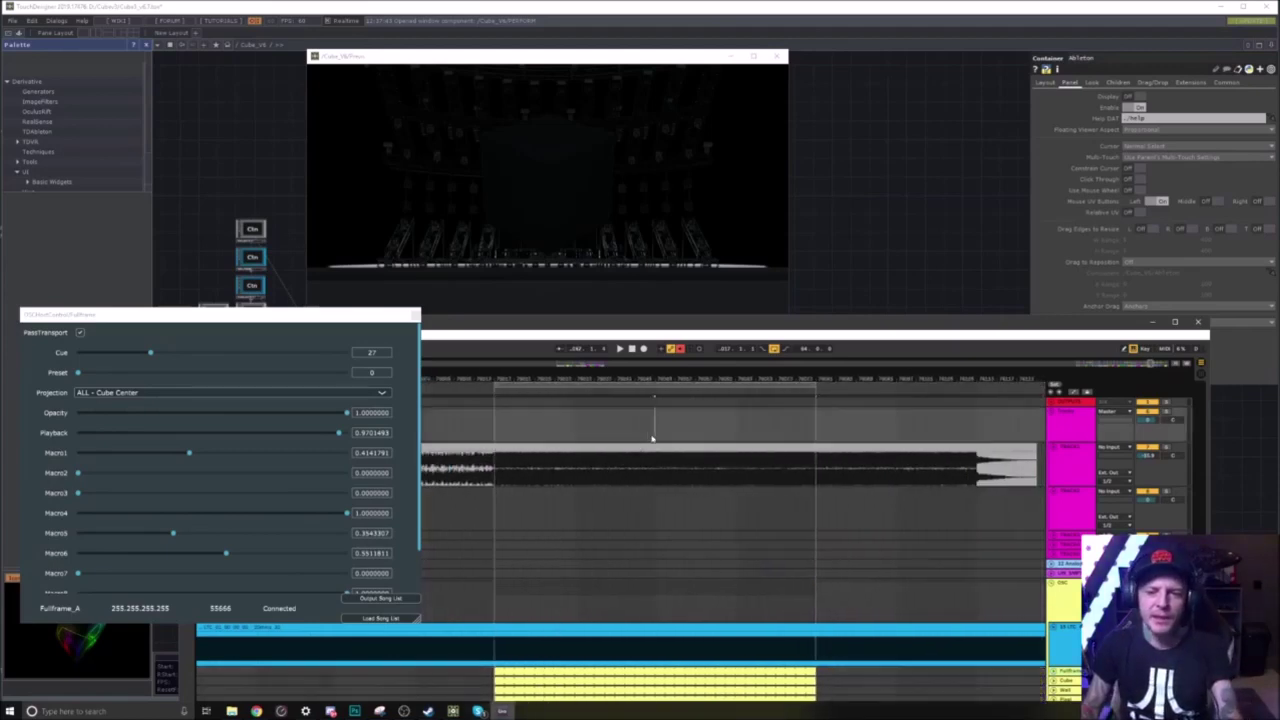
{"action": "key", "text": "space"}
{"action": "left_click_drag", "start_coordinate": [655, 438], "coordinate": [674, 436]}
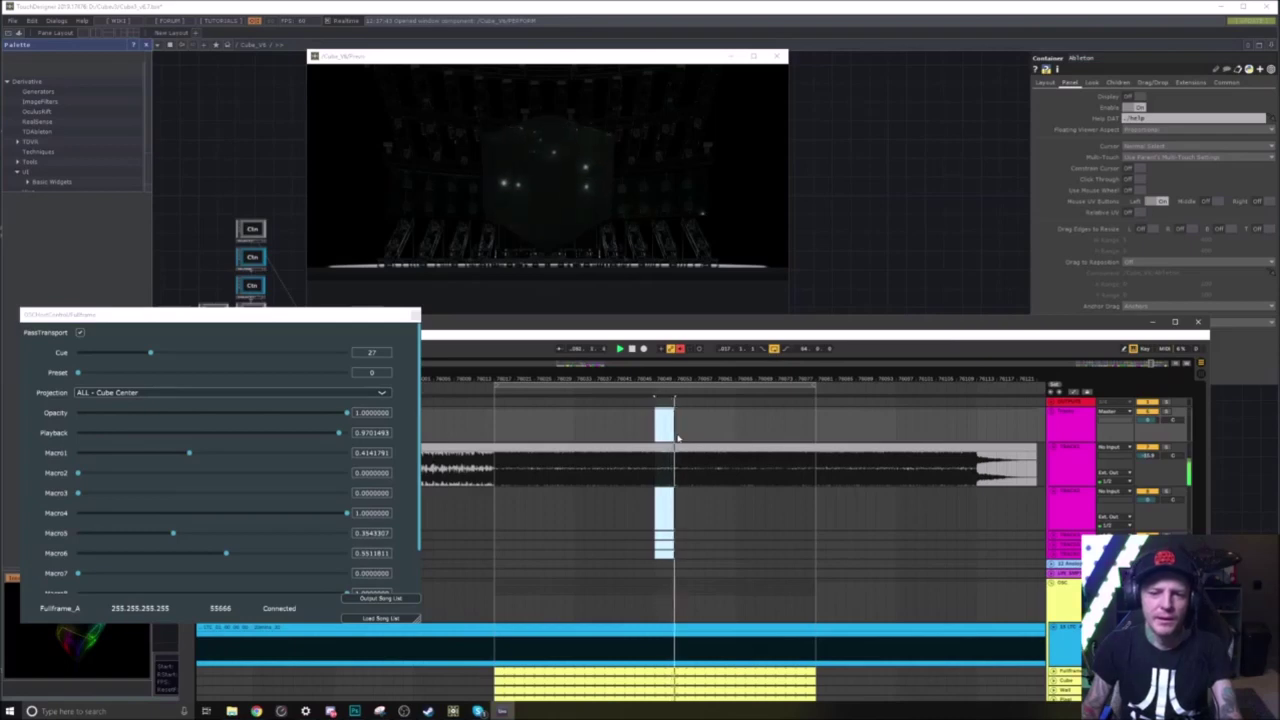
{"action": "left_click", "coordinate": [679, 438]}
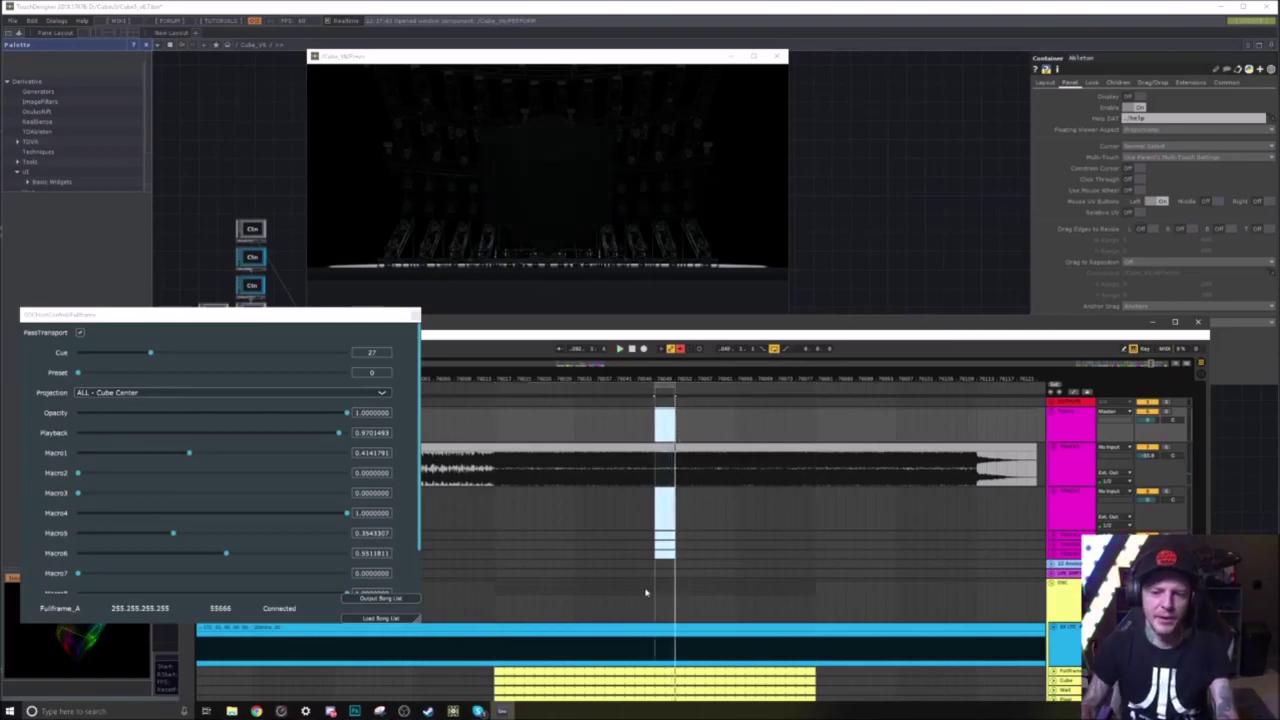
Step: Raise the Ableton Live window and delete the Cube track's clips before and after the looped range
{"action": "left_click_drag", "start_coordinate": [945, 332], "coordinate": [945, 267]}
{"action": "left_click", "coordinate": [1077, 618]}
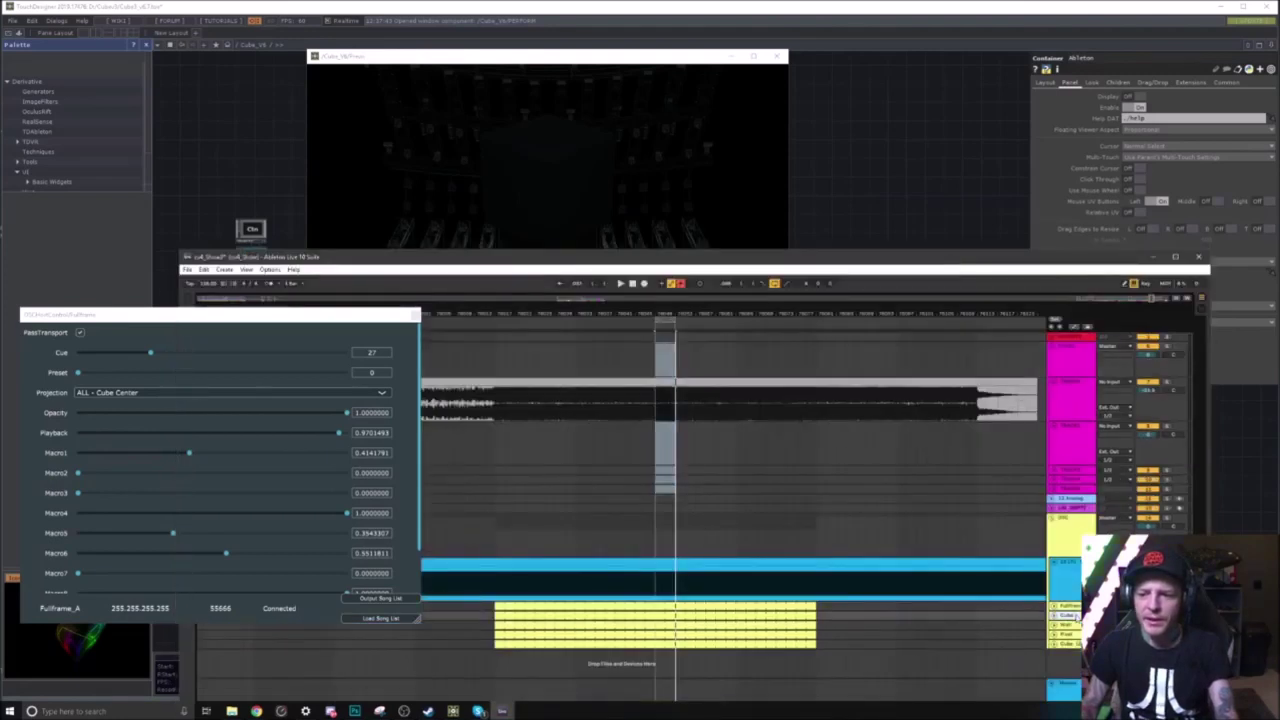
{"action": "left_click", "coordinate": [666, 616]}
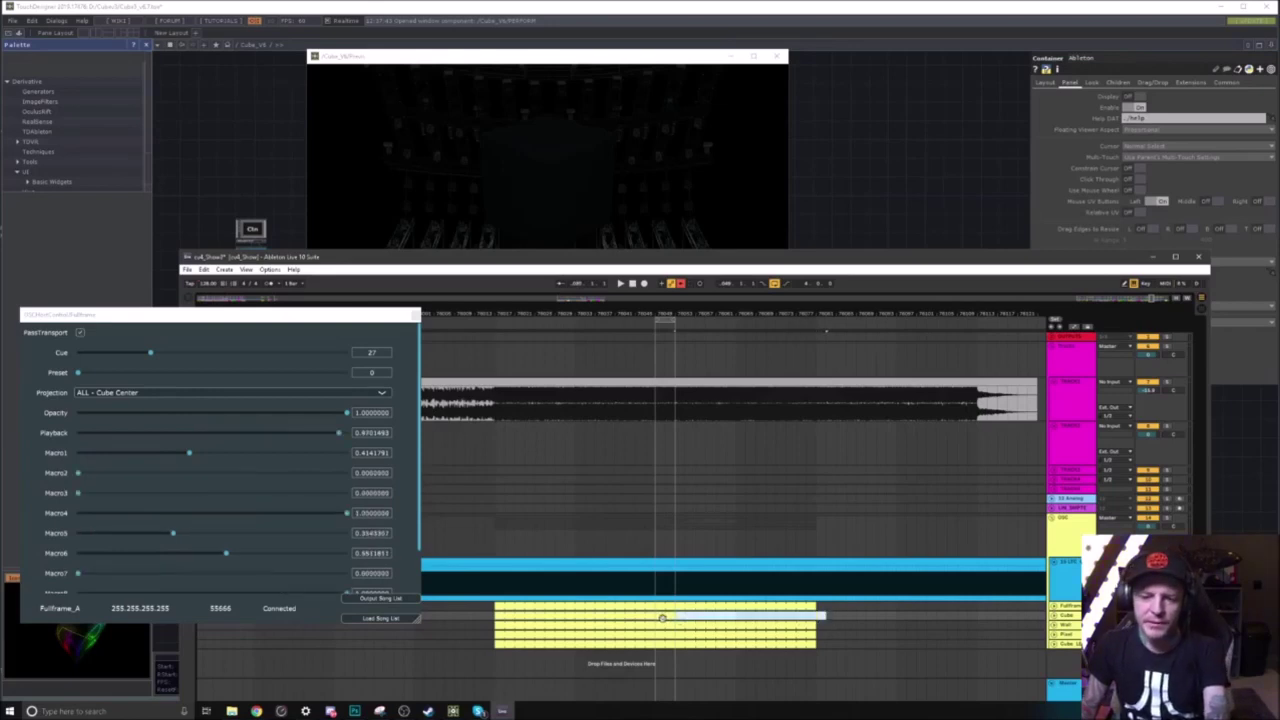
{"action": "left_click", "coordinate": [482, 618]}
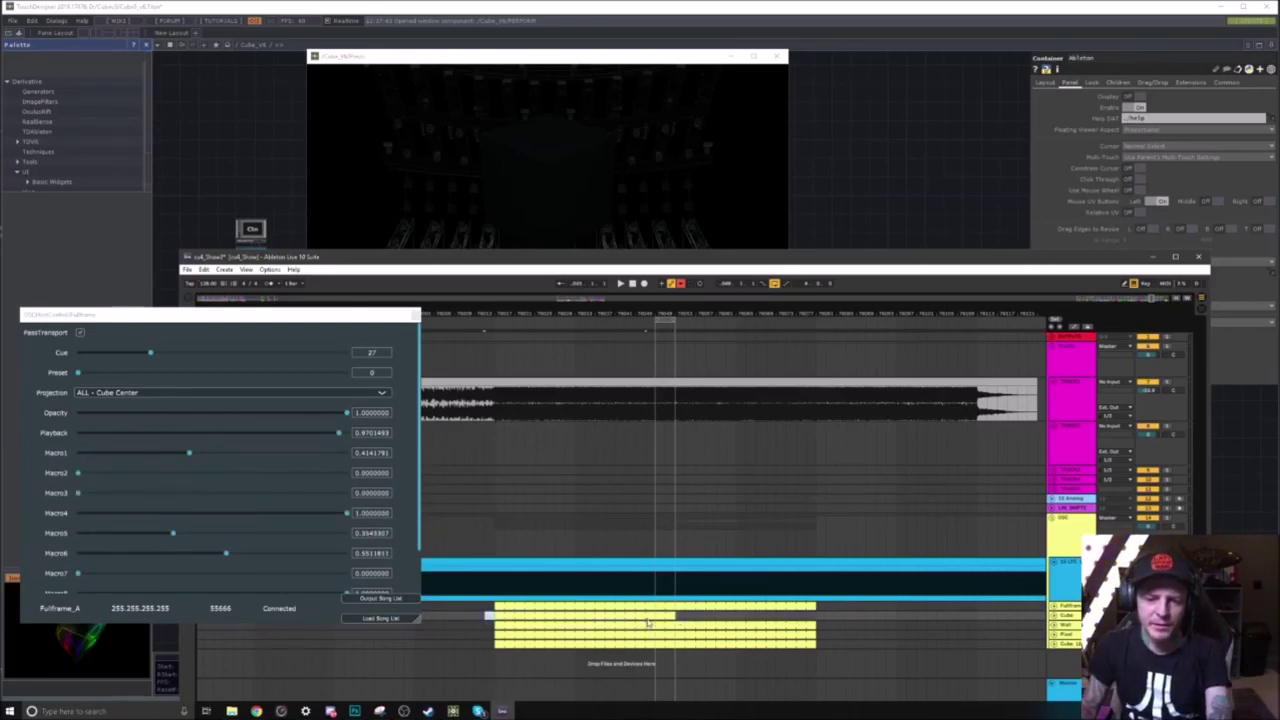
{"action": "left_click", "coordinate": [660, 616]}
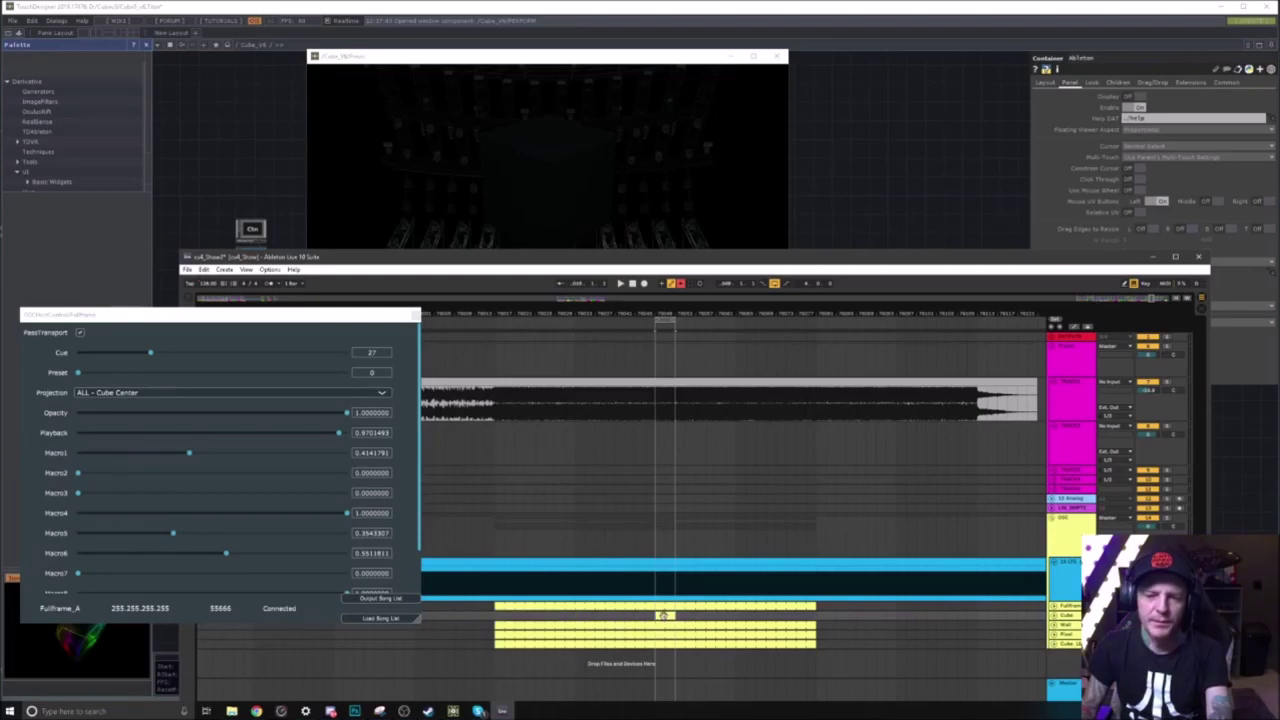
Step: Maximize the Ableton Live window, open the remaining Cube clip and enlarge its note editor
{"action": "left_click", "coordinate": [1175, 257]}
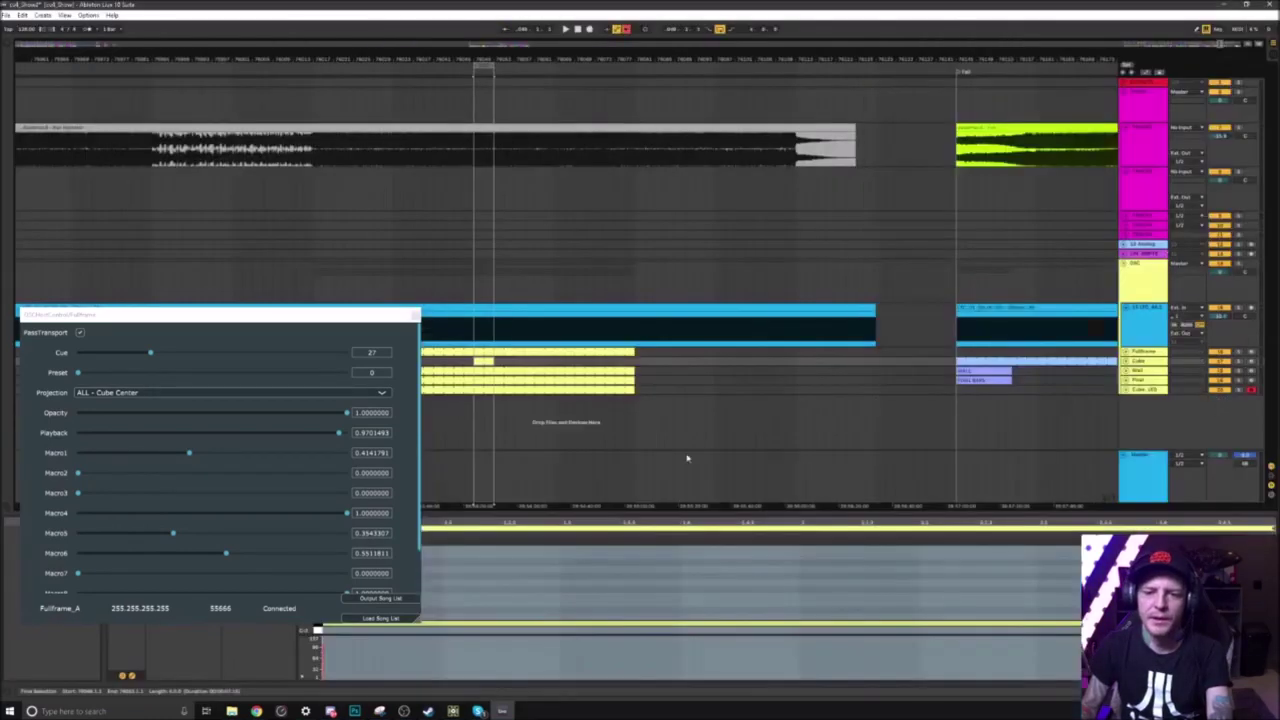
{"action": "double_click", "coordinate": [480, 361]}
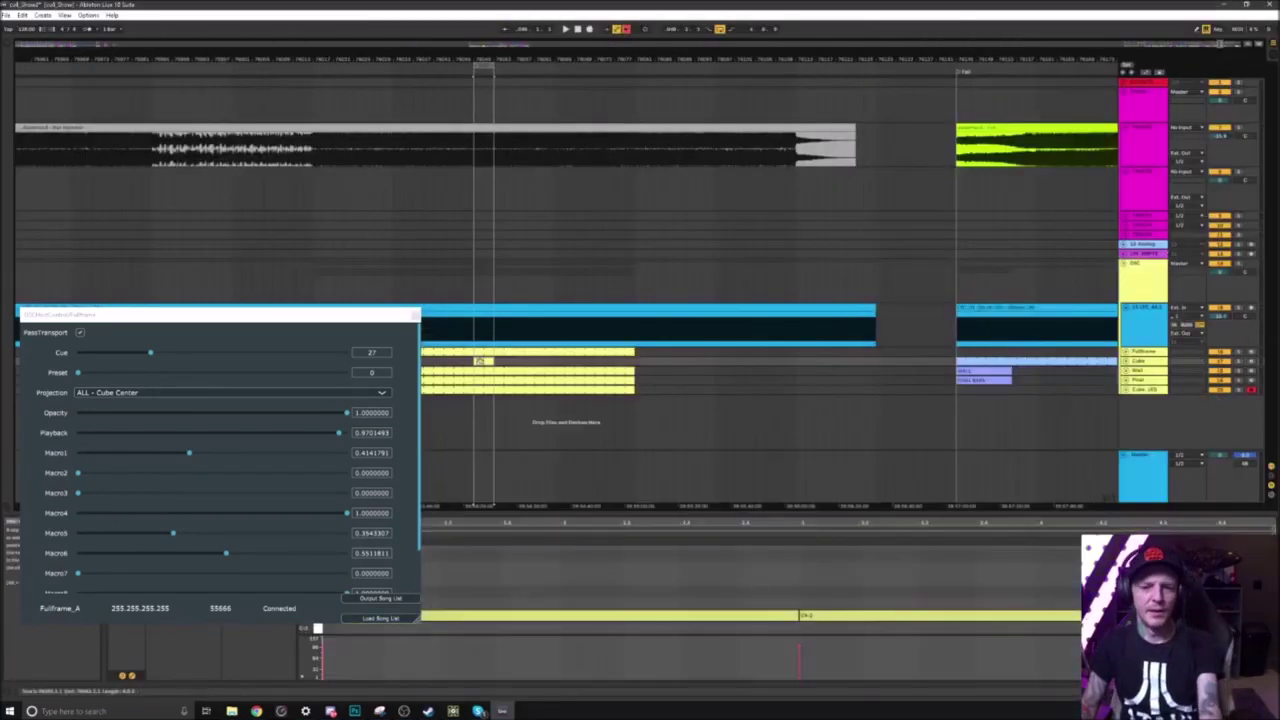
{"action": "left_click_drag", "start_coordinate": [647, 514], "coordinate": [665, 299]}
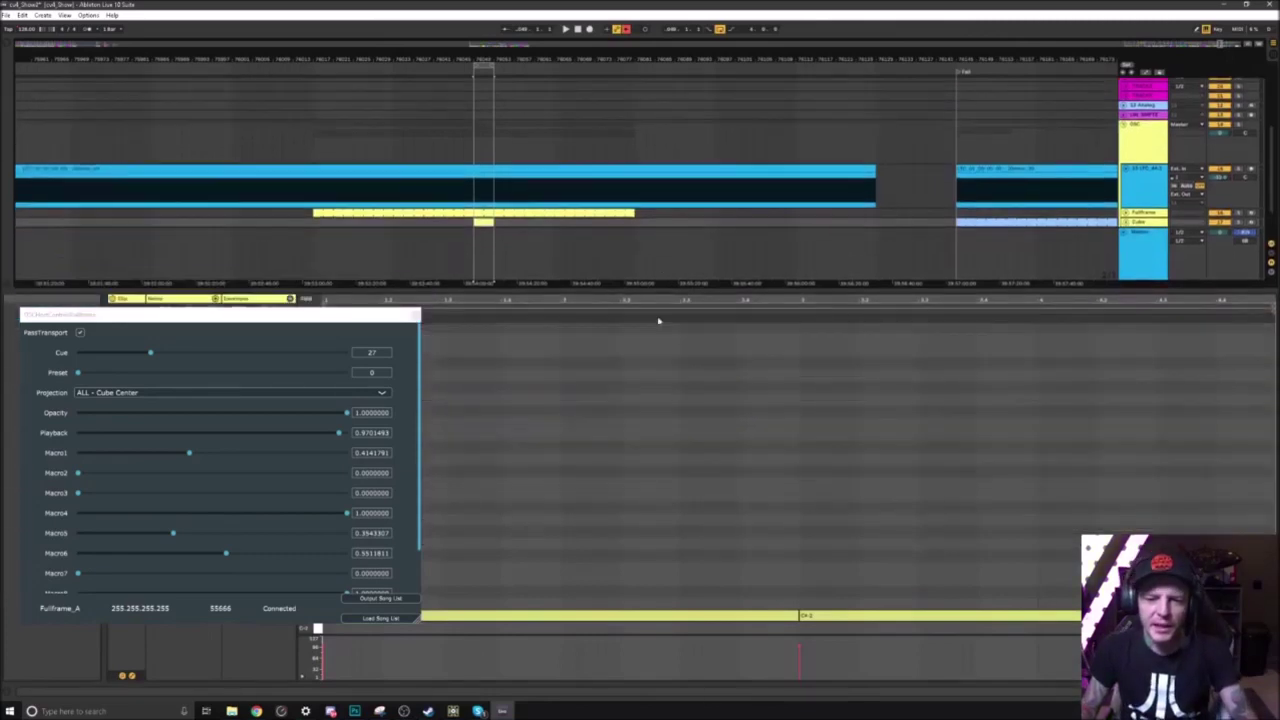
Step: Close the Fullframe control window and shrink the clip editor to show the whole arrangement again
{"action": "left_click", "coordinate": [348, 318]}
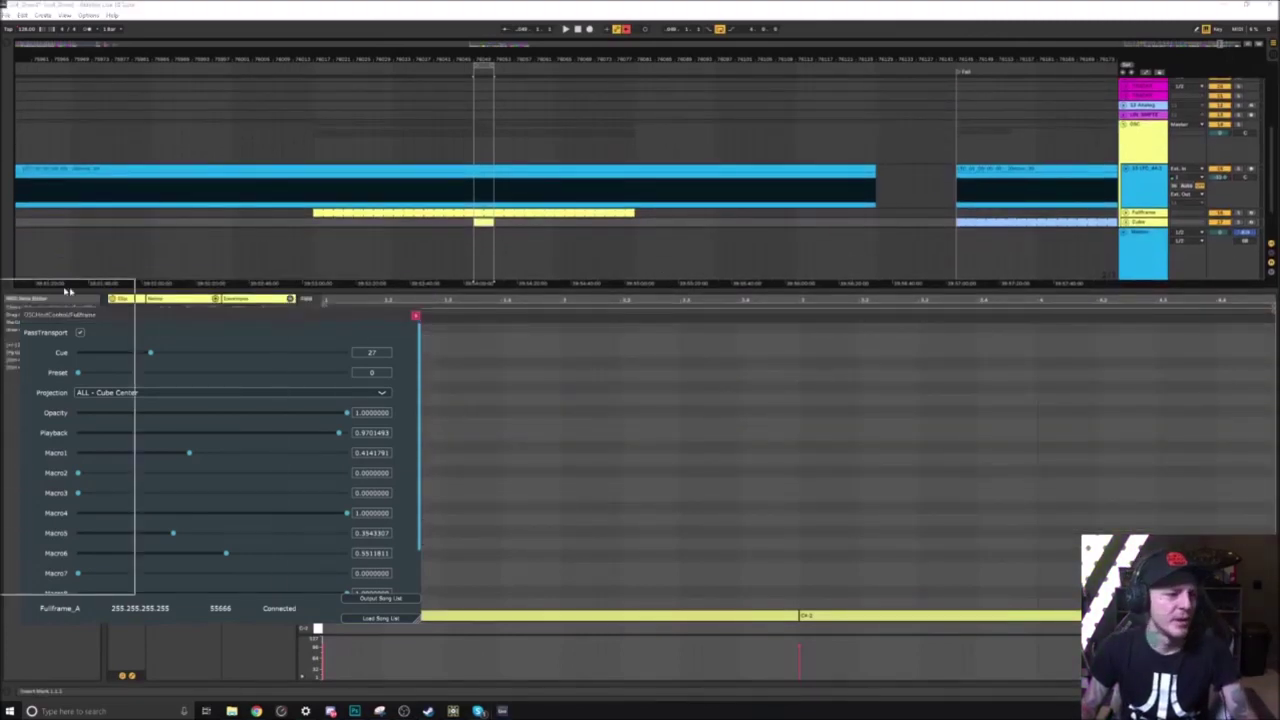
{"action": "left_click", "coordinate": [415, 315]}
{"action": "scroll", "coordinate": [751, 403], "scroll_direction": "up", "scroll_amount": 3}
{"action": "left_click_drag", "start_coordinate": [1105, 291], "coordinate": [1104, 510]}
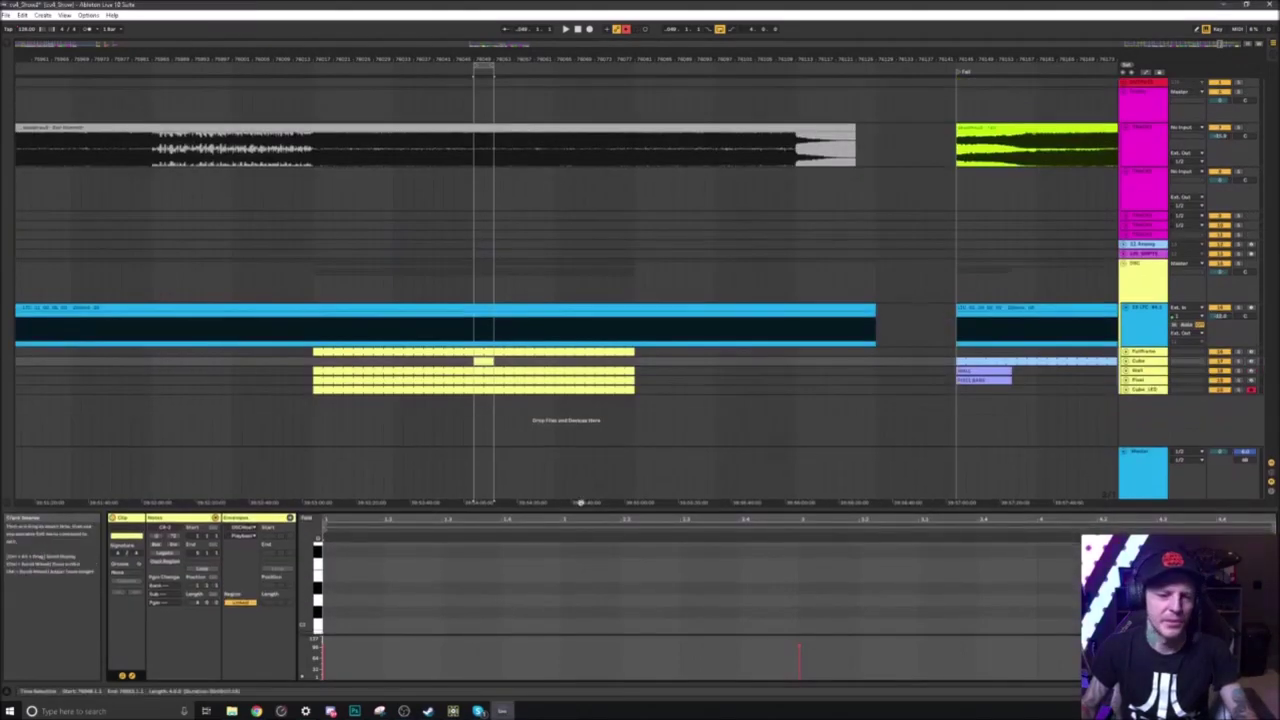
Step: Show the browser and load the Analog instrument onto a new MIDI track below the Cube LED track
{"action": "right_click", "coordinate": [1163, 422]}
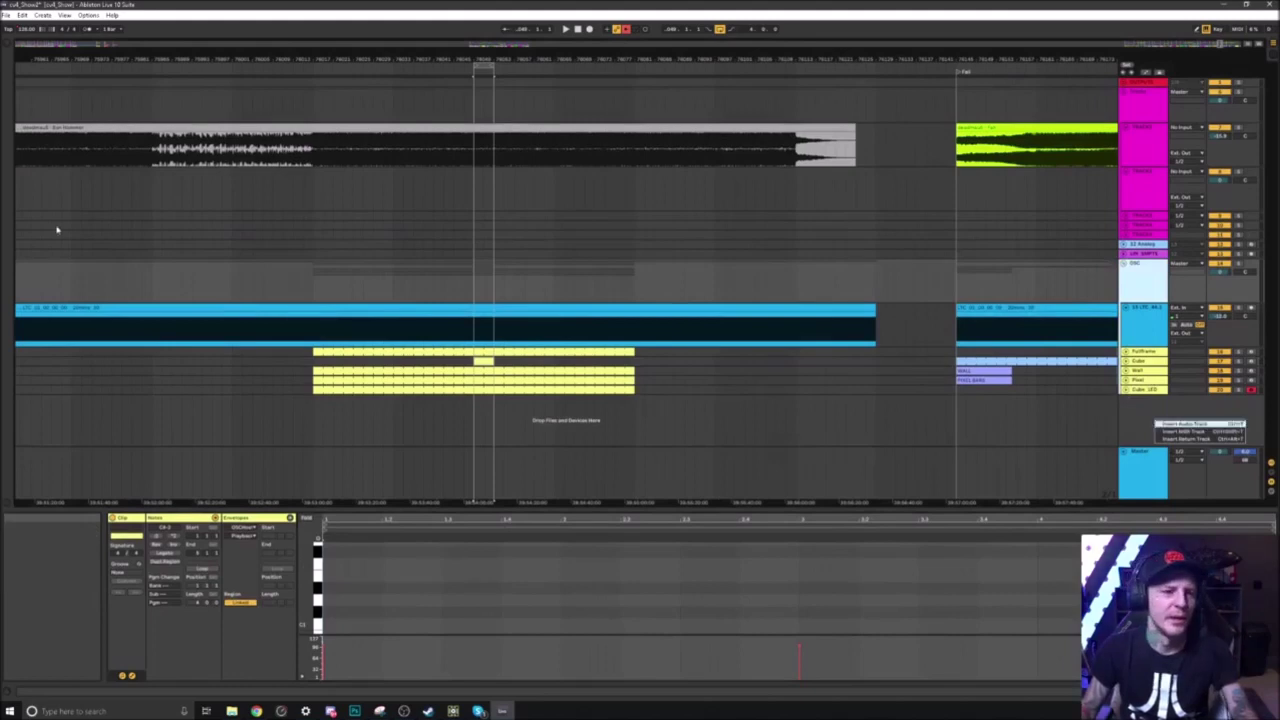
{"action": "left_click", "coordinate": [9, 45]}
{"action": "left_click", "coordinate": [8, 45]}
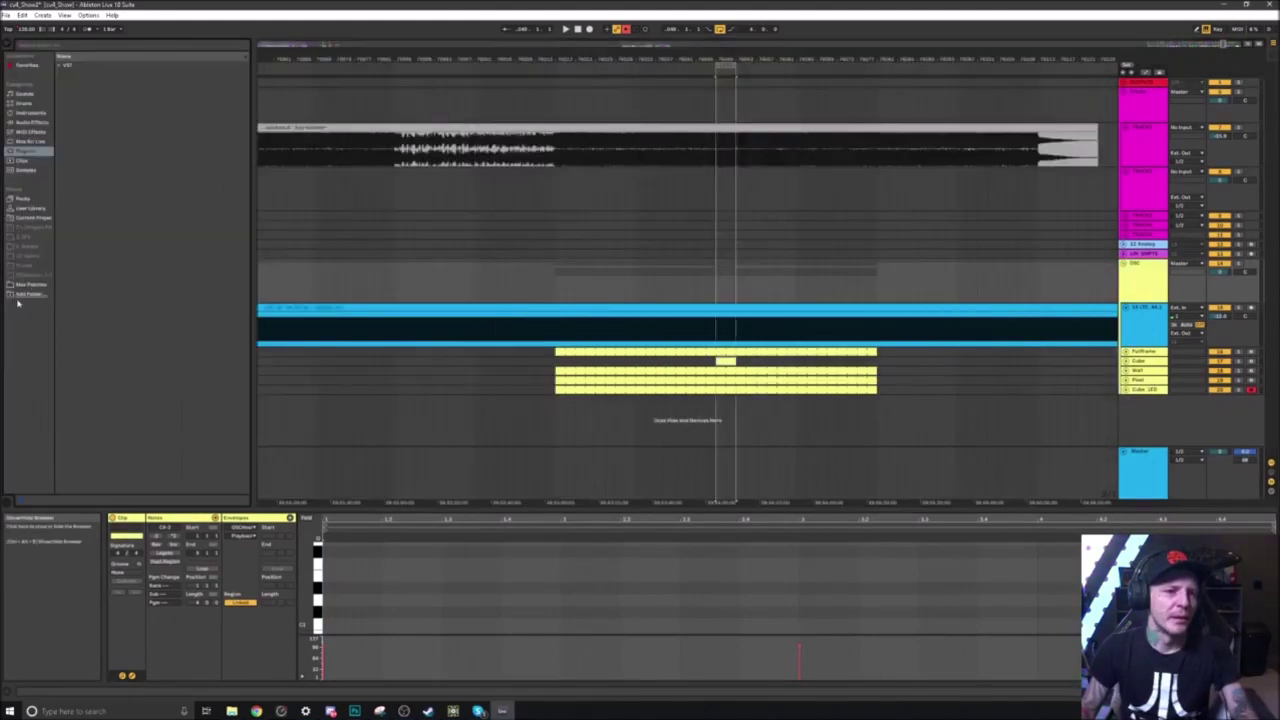
{"action": "left_click", "coordinate": [28, 123]}
{"action": "left_click", "coordinate": [28, 113]}
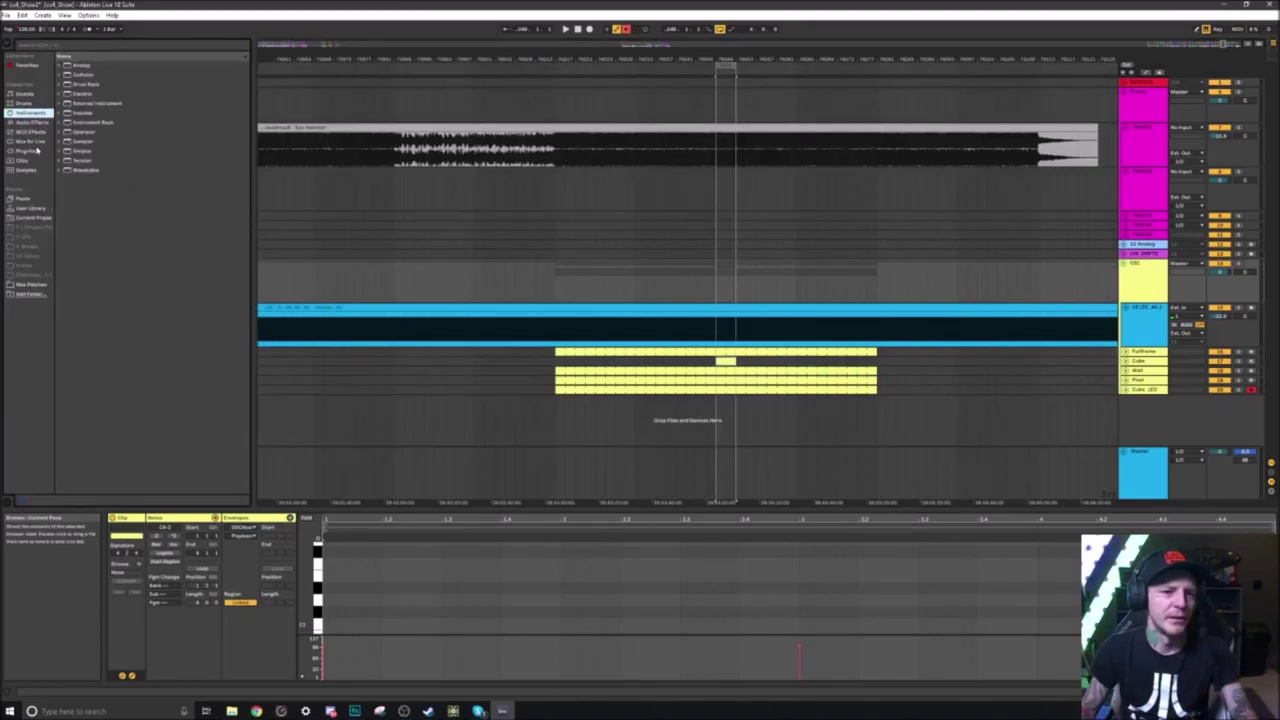
{"action": "left_click", "coordinate": [76, 65]}
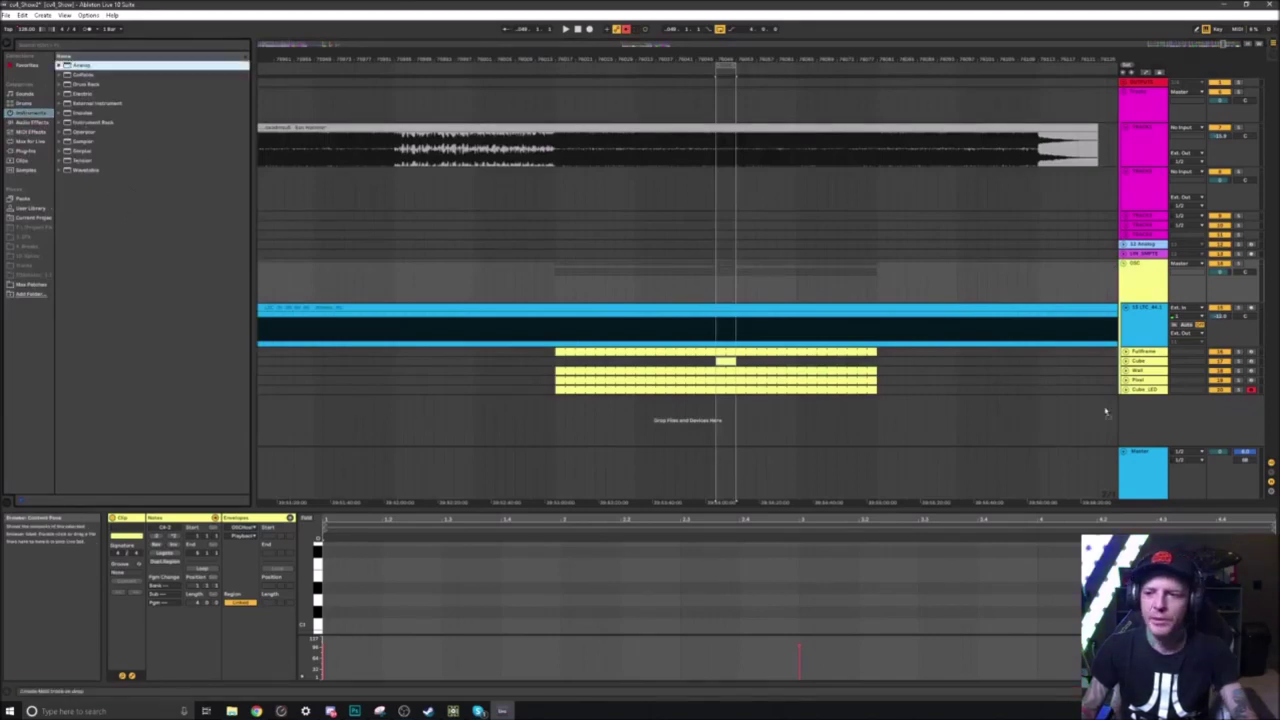
{"action": "left_click_drag", "start_coordinate": [1133, 408], "coordinate": [811, 414]}
Step: Insert an empty MIDI clip over the looped range on the Analog track and add a note at its start
{"action": "left_click", "coordinate": [725, 400]}
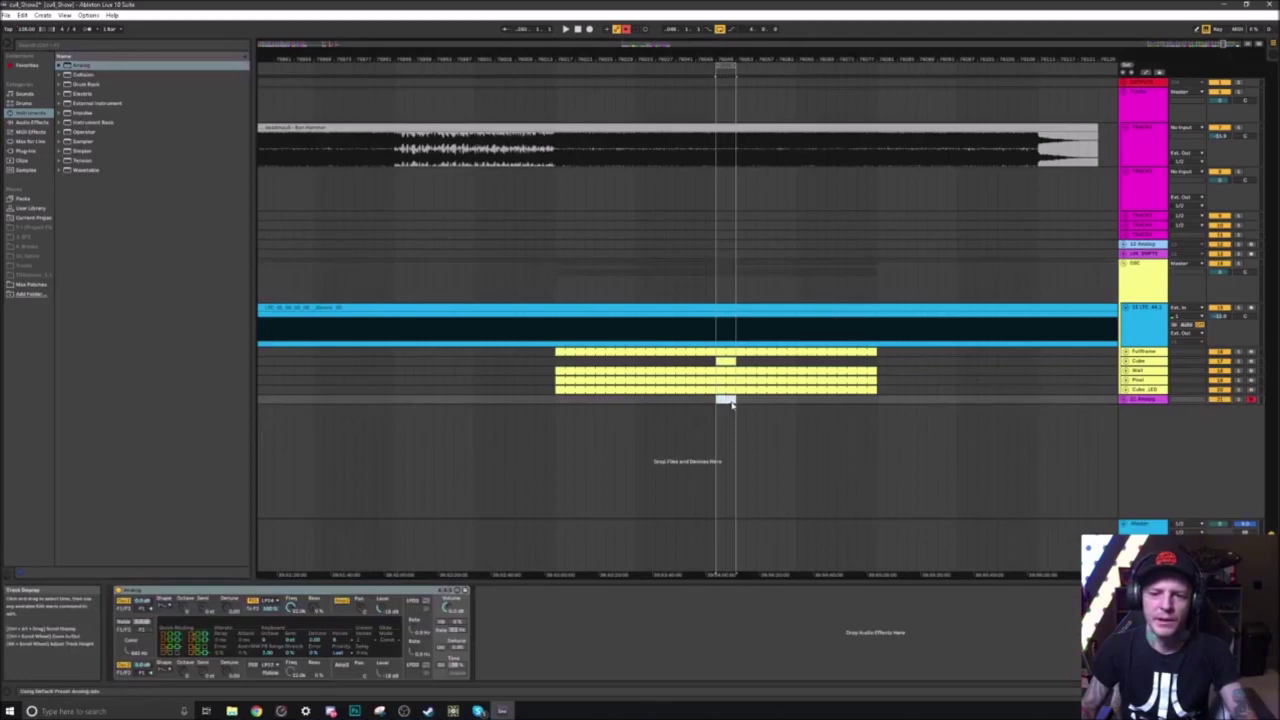
{"action": "key", "text": "ctrl+shift+m"}
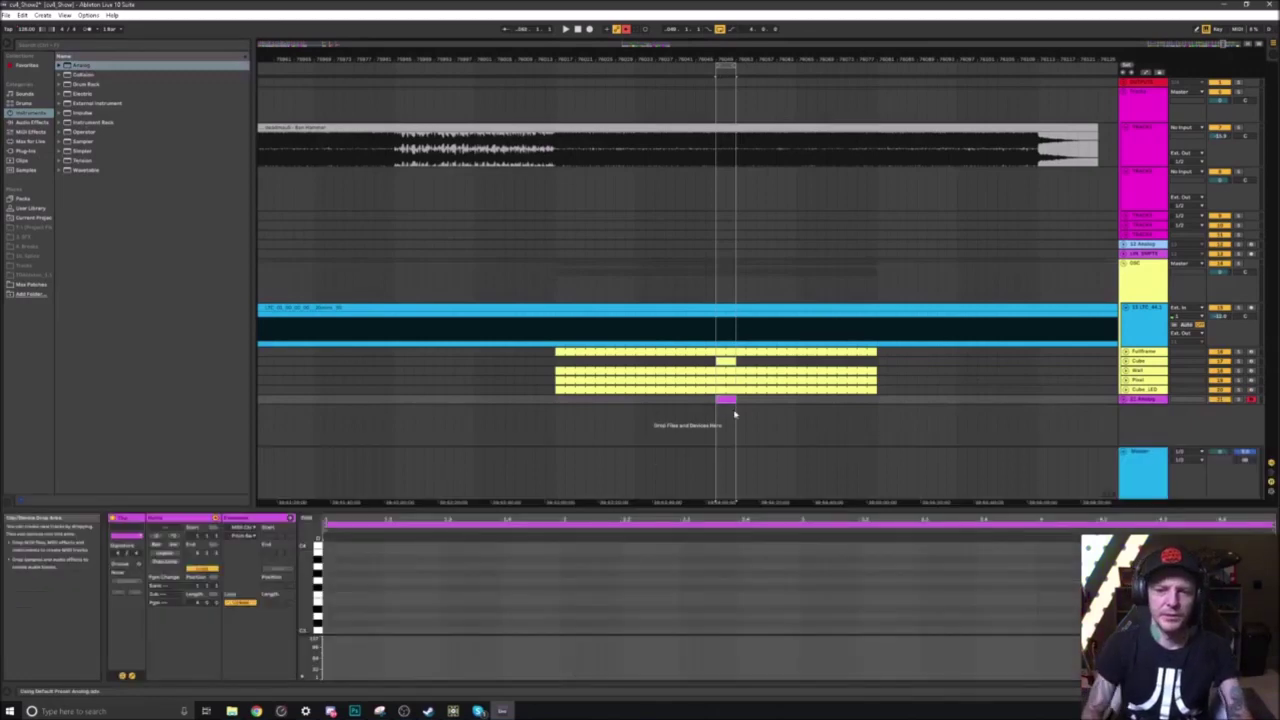
{"action": "double_click", "coordinate": [328, 575]}
{"action": "key", "text": "space"}
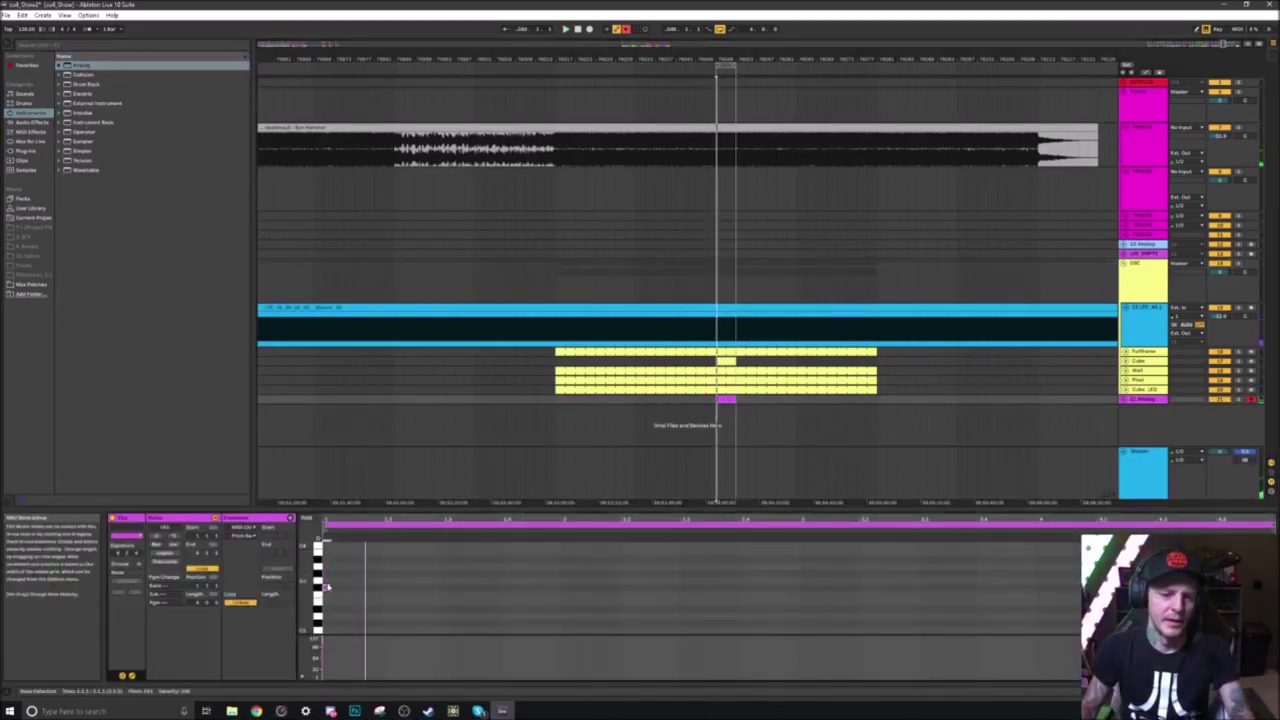
Step: Move the note to beat 1.2, unfold the Analog track and audition the loop
{"action": "left_click_drag", "start_coordinate": [327, 586], "coordinate": [387, 584]}
{"action": "key", "text": "space"}
{"action": "key", "text": "space"}
{"action": "left_click", "coordinate": [1126, 401]}
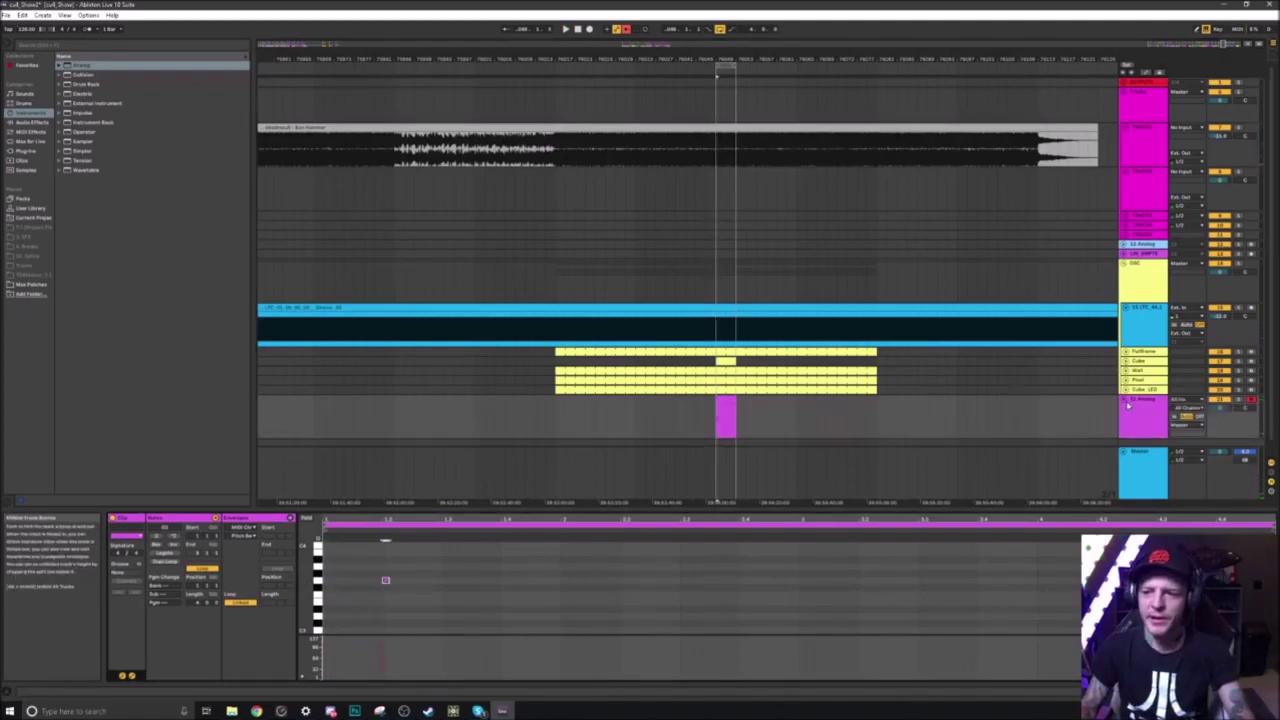
{"action": "key", "text": "space"}
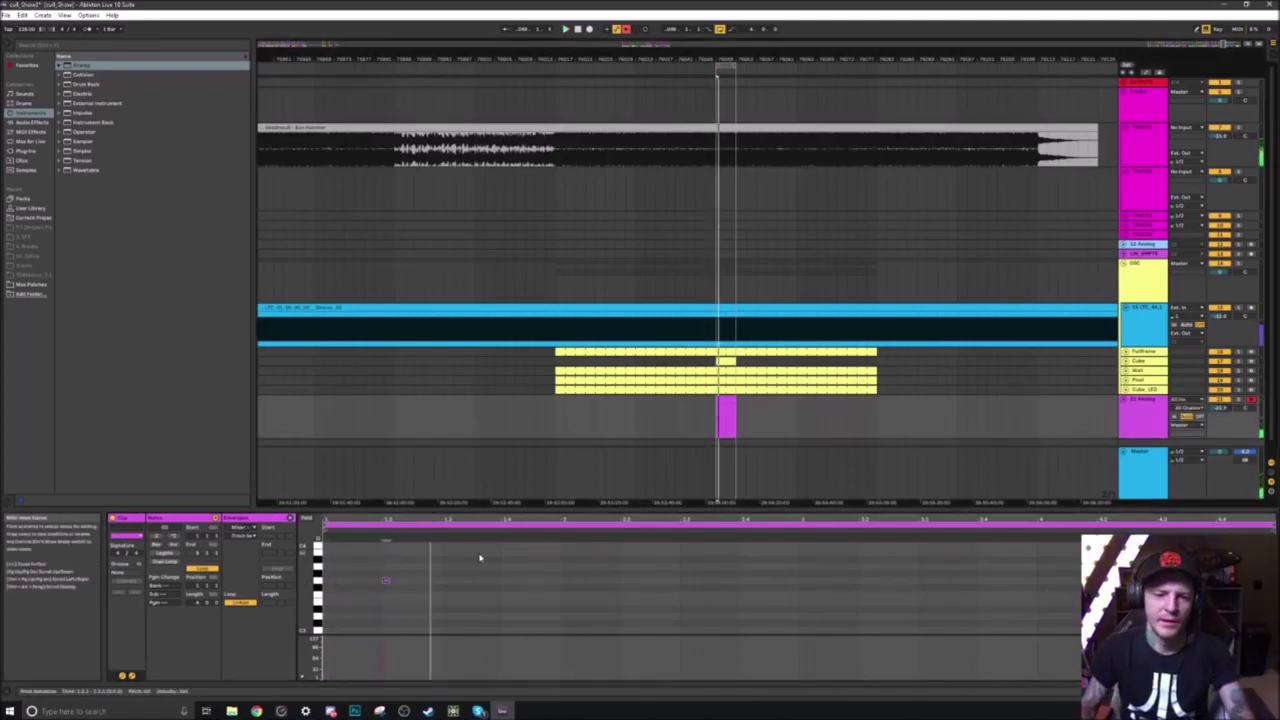
Step: Copy the note four times to lower pitches between beats 1.2 and 2, auditioning the melody
{"action": "left_click", "coordinate": [390, 582]}
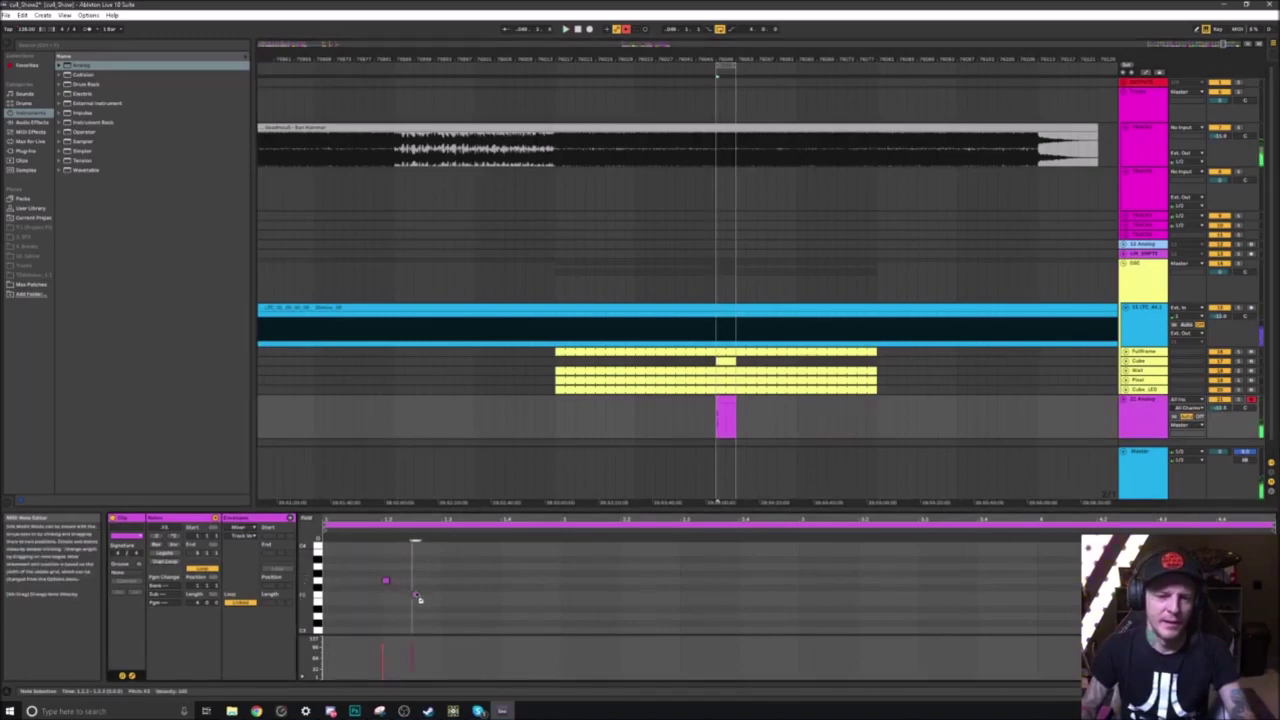
{"action": "scroll", "coordinate": [490, 610], "scroll_direction": "down", "scroll_amount": 1}
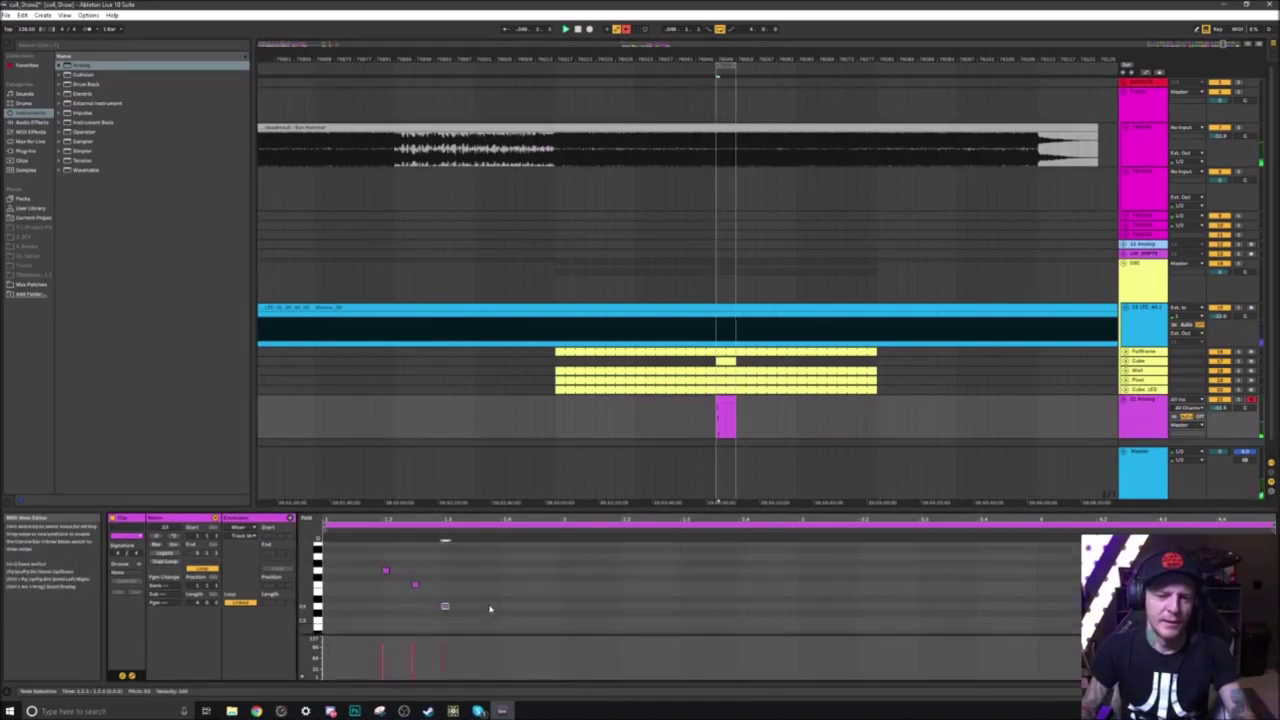
{"action": "key", "text": "space"}
{"action": "left_click_drag", "start_coordinate": [452, 608], "coordinate": [504, 629], "text": "ctrl"}
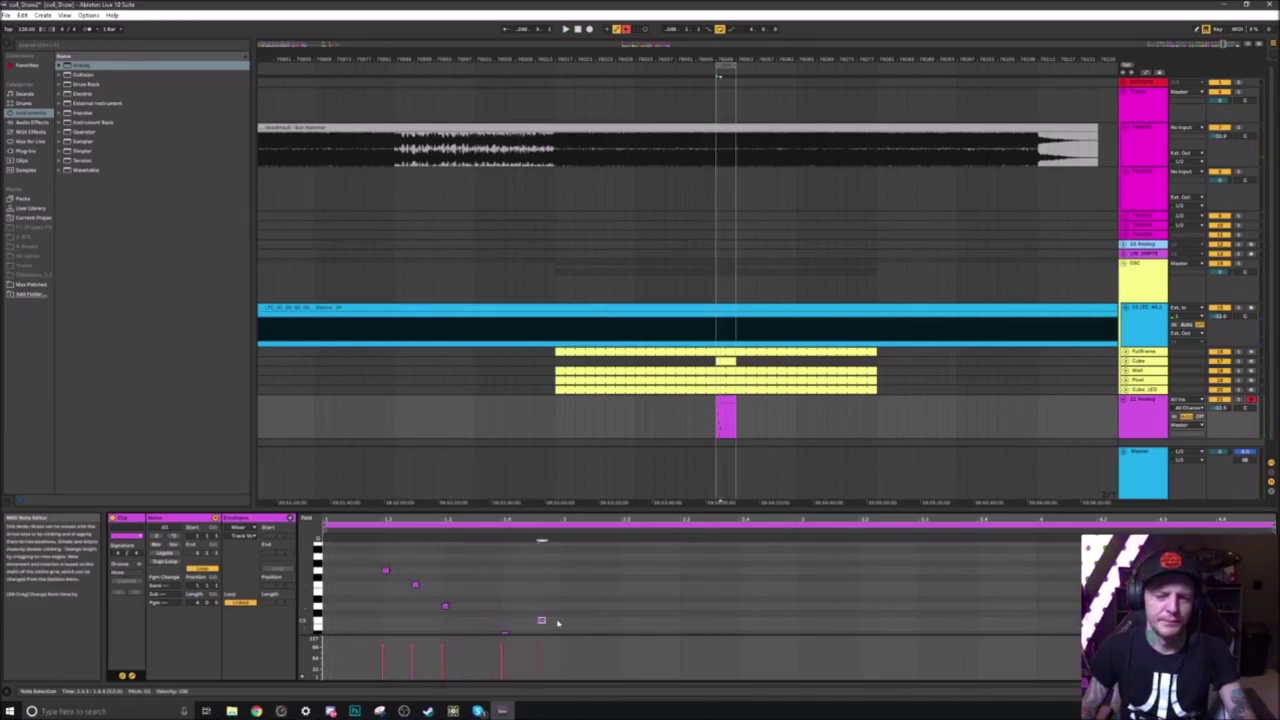
{"action": "key", "text": "space"}
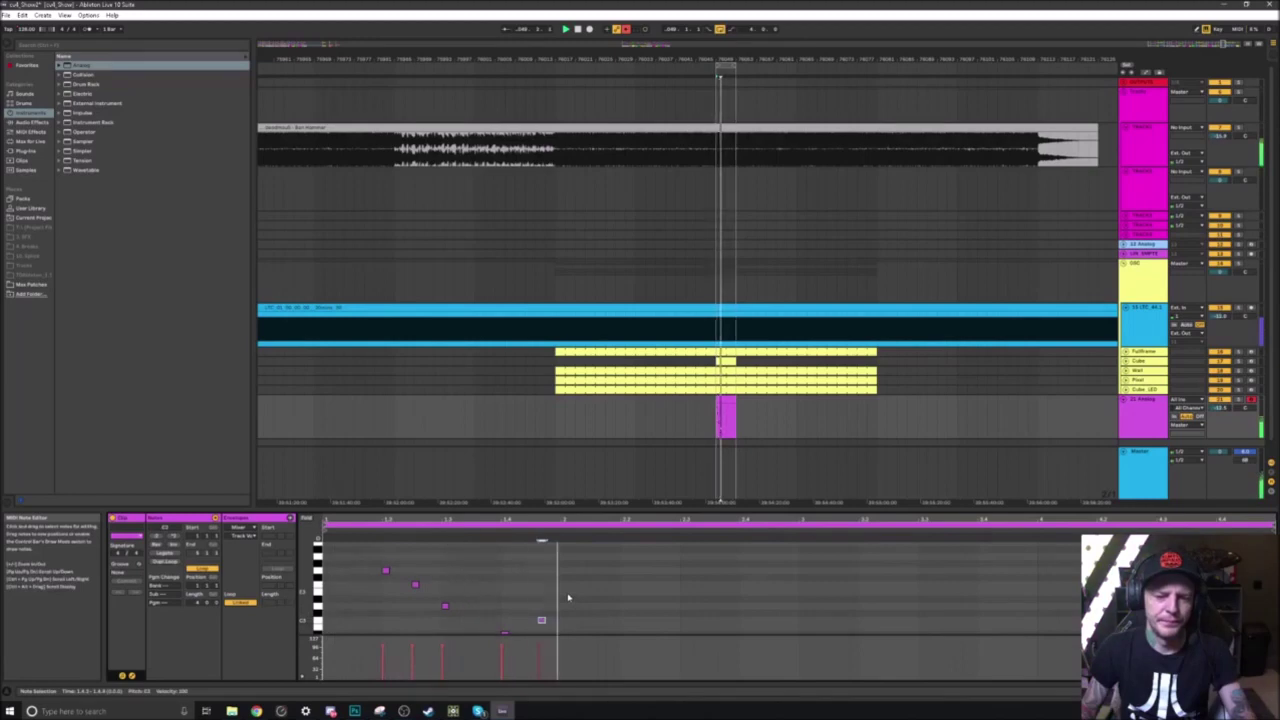
Step: Duplicate the last two notes at beat 2.2, enlarge the note editor and play the loop
{"action": "left_click_drag", "start_coordinate": [571, 608], "coordinate": [632, 580]}
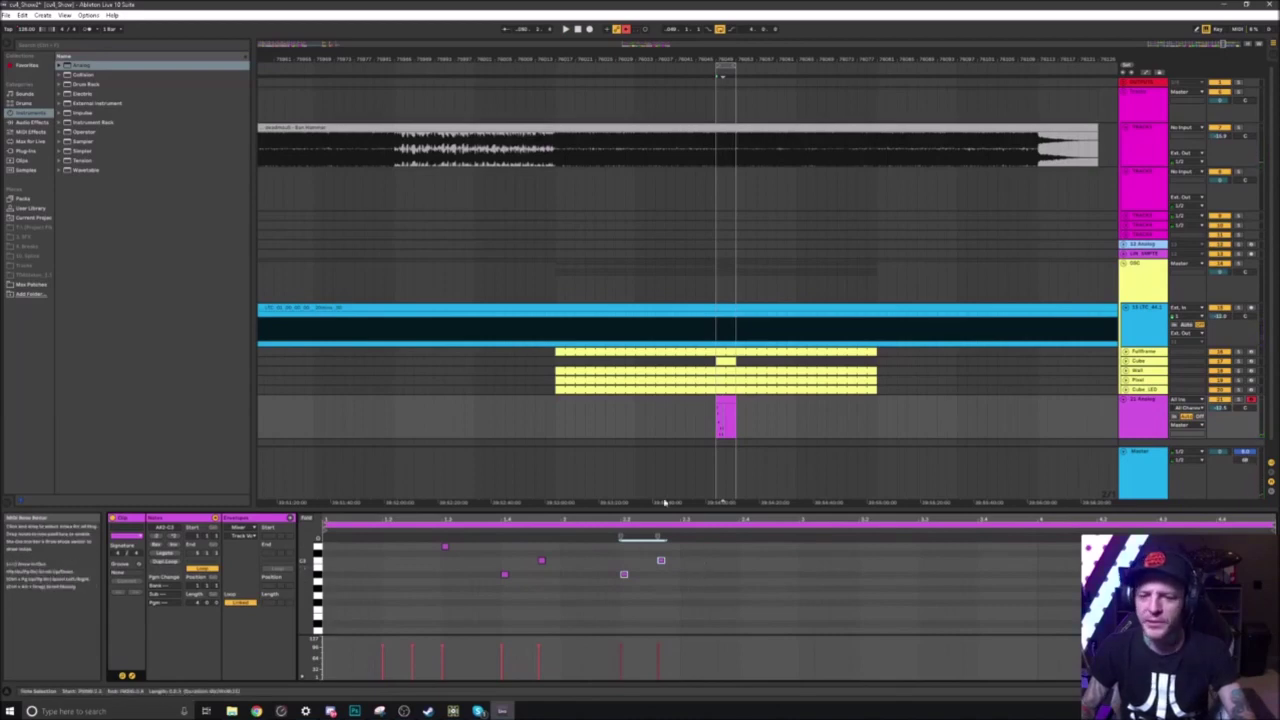
{"action": "left_click_drag", "start_coordinate": [662, 508], "coordinate": [662, 418]}
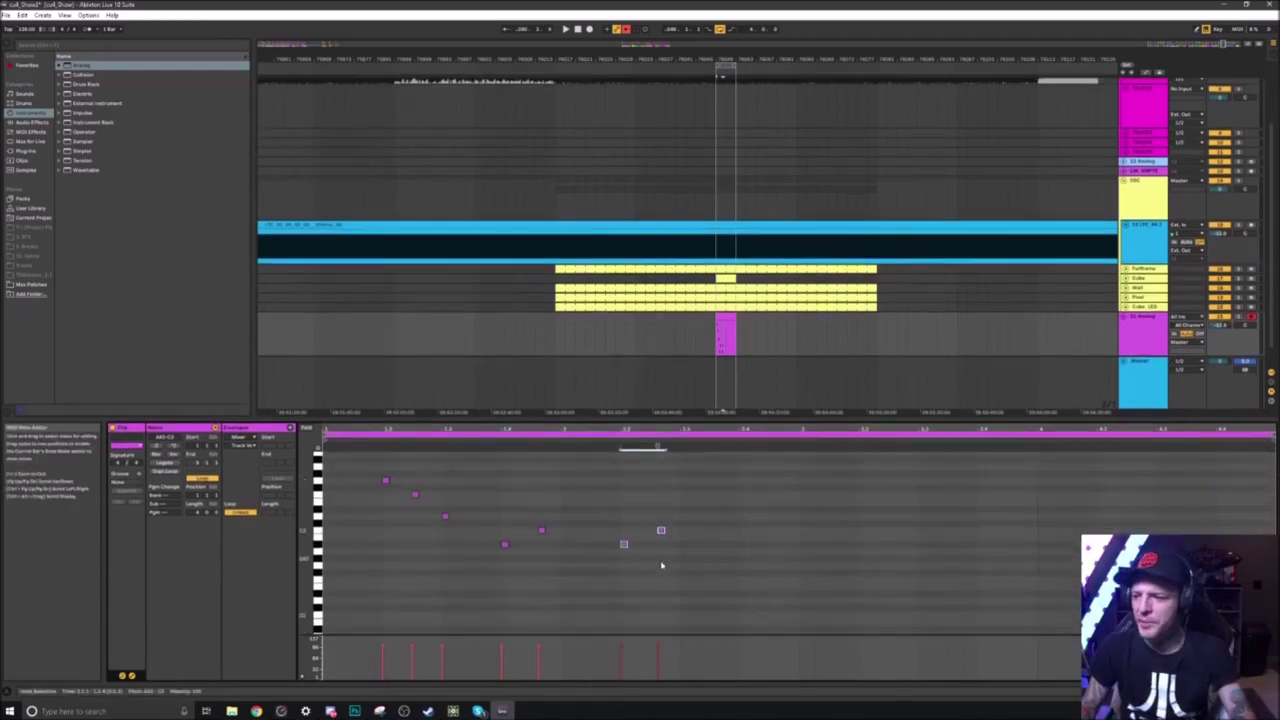
{"action": "key", "text": "space"}
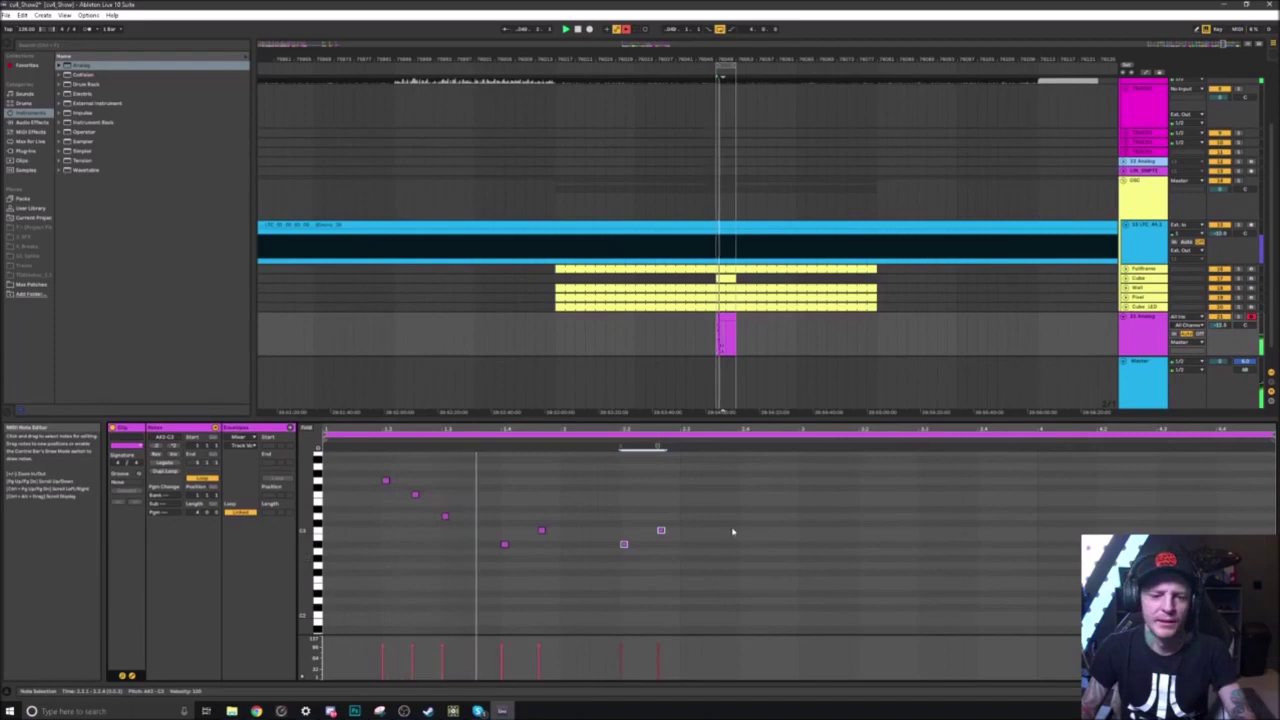
Step: Try shifting the second note of both note pairs slightly later and audition the timing
{"action": "left_click", "coordinate": [566, 511]}
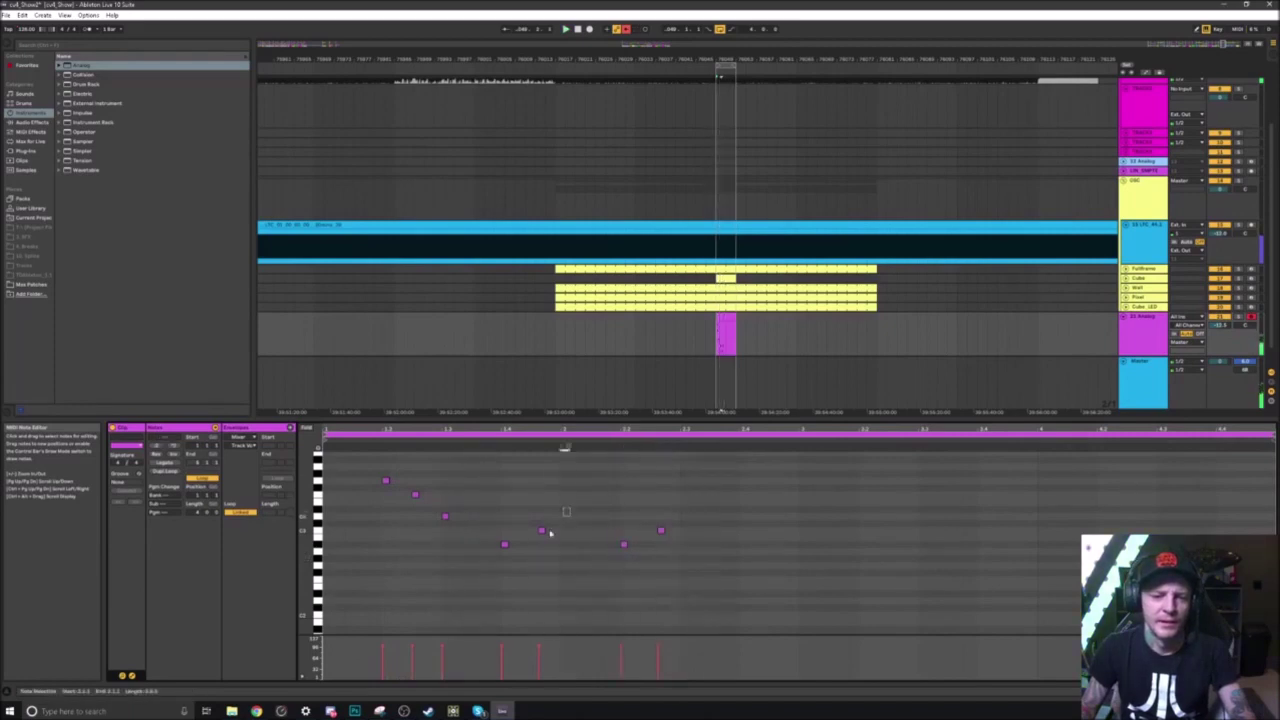
{"action": "left_click", "coordinate": [661, 531]}
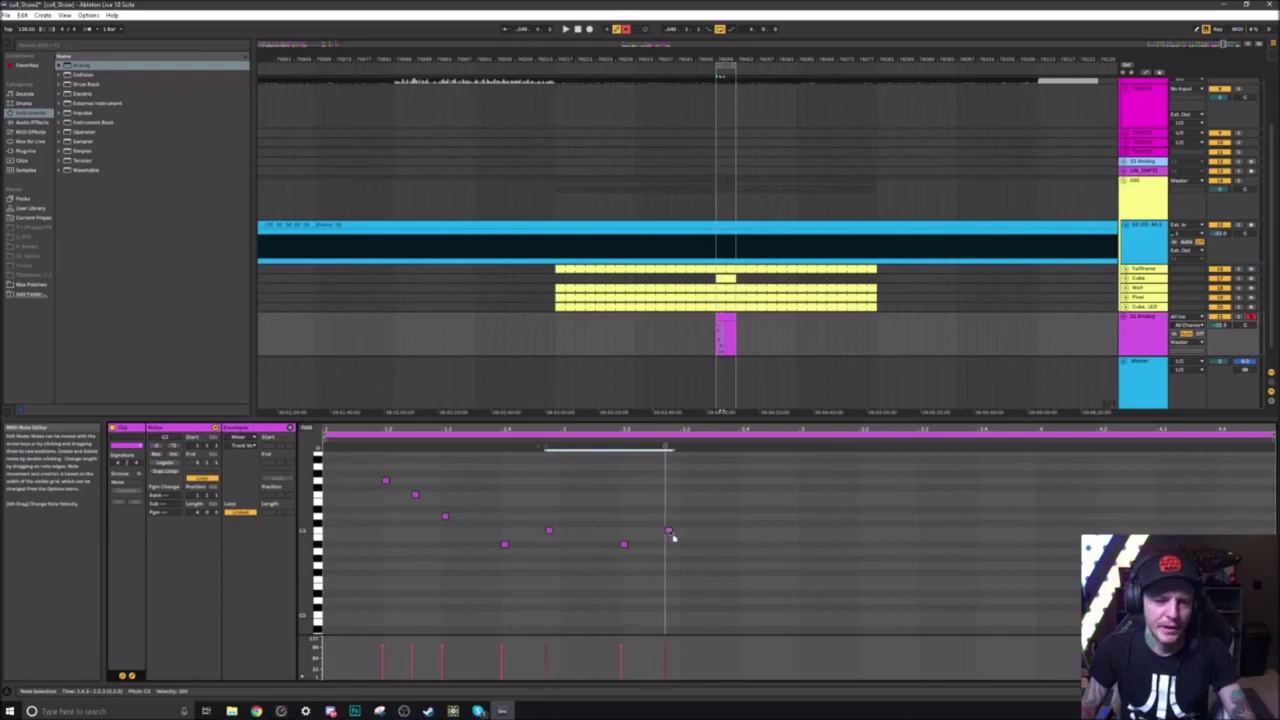
{"action": "left_click", "coordinate": [503, 528]}
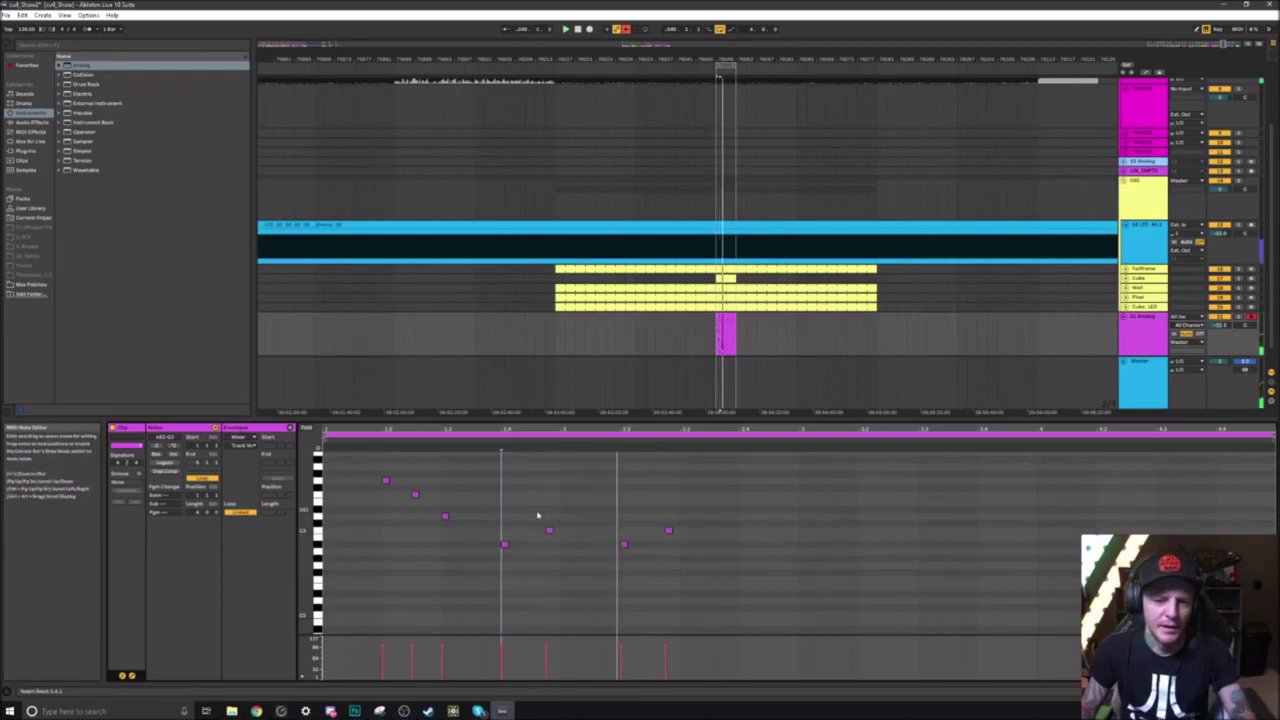
{"action": "left_click_drag", "start_coordinate": [508, 512], "coordinate": [722, 536]}
Step: Move the second note of both note pairs slightly earlier and play from just before beat 1.4
{"action": "left_click", "coordinate": [548, 530]}
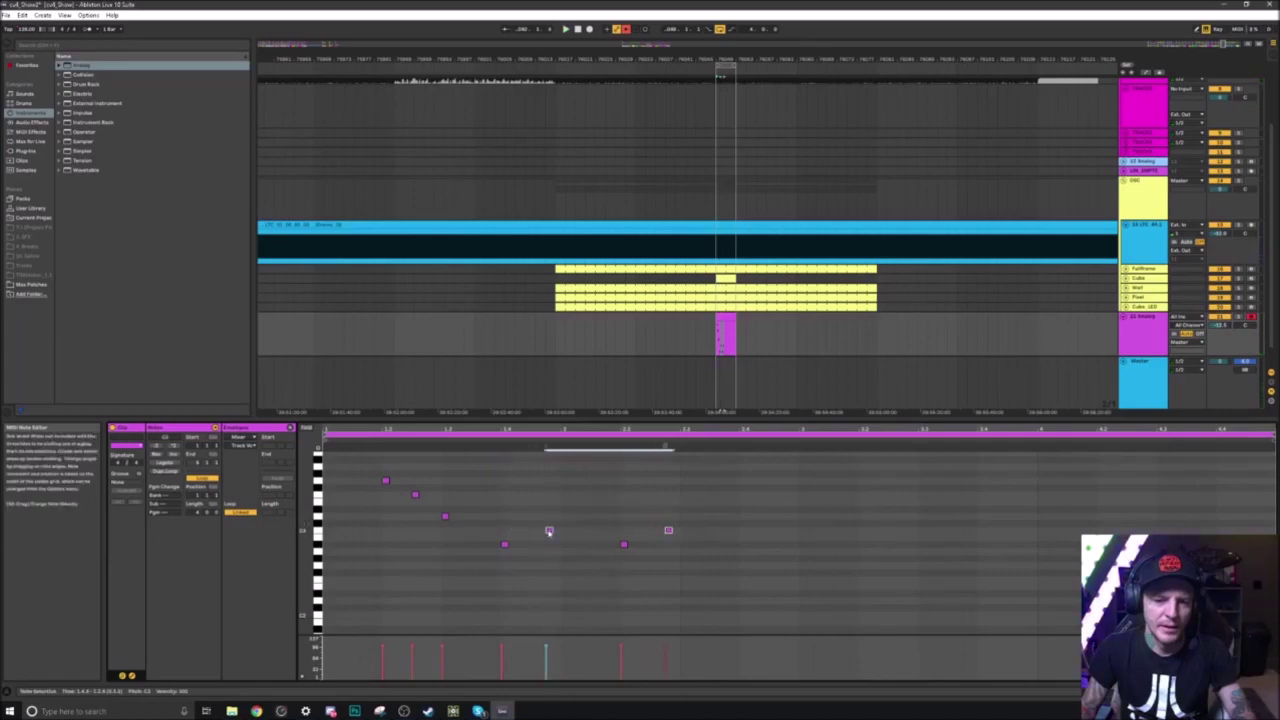
{"action": "left_click", "coordinate": [494, 532]}
{"action": "key", "text": "space"}
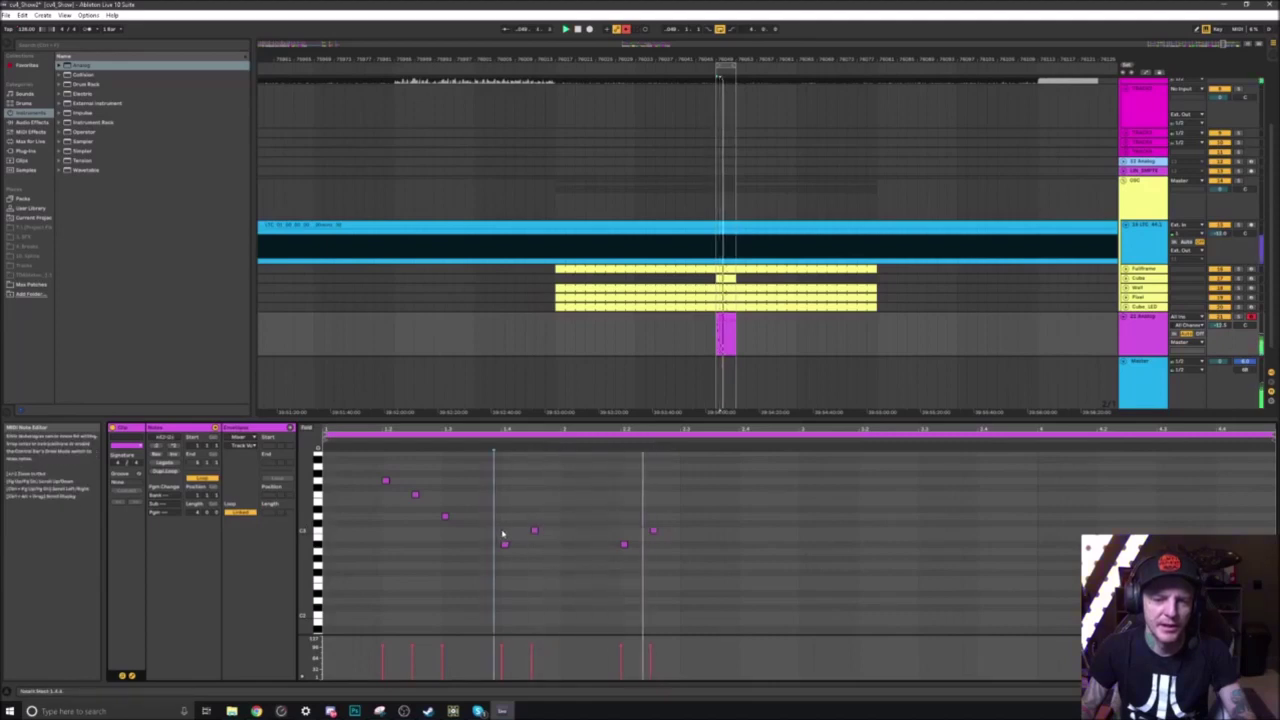
Step: Add a three-note phrase from beat 3 with C3, A#2 and C3, auditioning it from just before it
{"action": "left_click", "coordinate": [696, 516]}
{"action": "left_click", "coordinate": [802, 533]}
{"action": "key", "text": "space"}
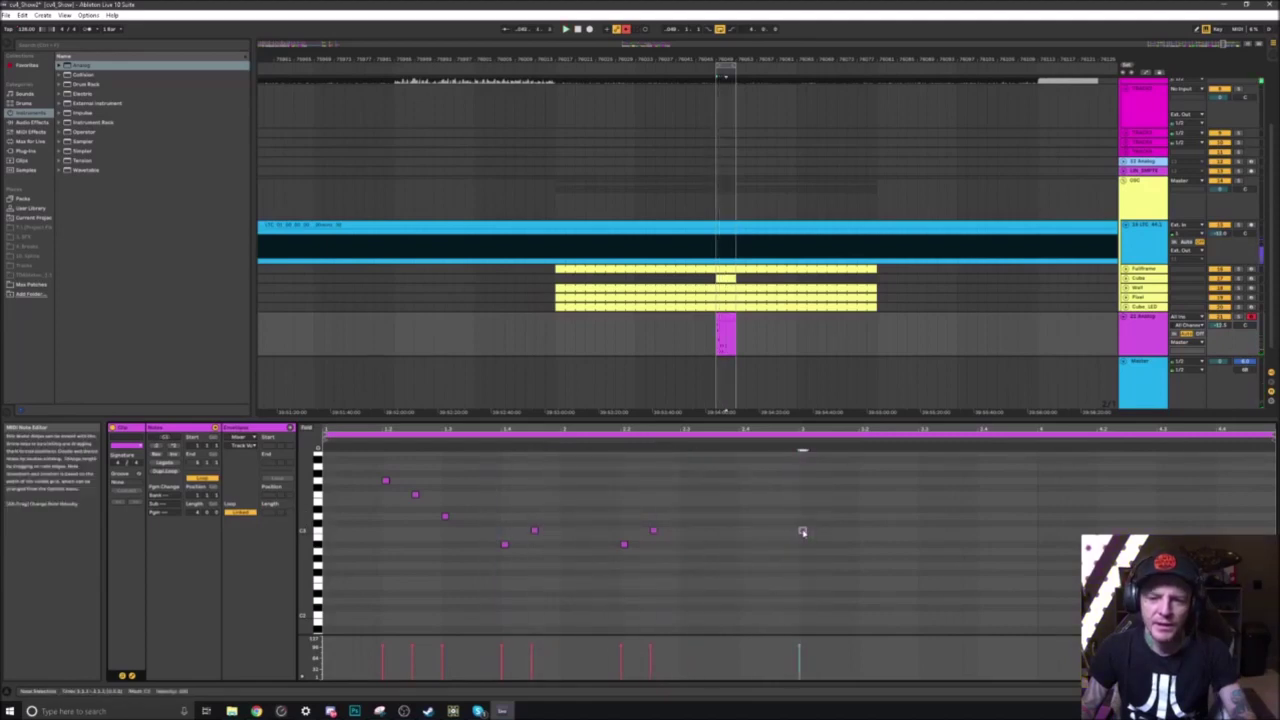
{"action": "left_click_drag", "start_coordinate": [847, 548], "coordinate": [839, 552], "text": "ctrl"}
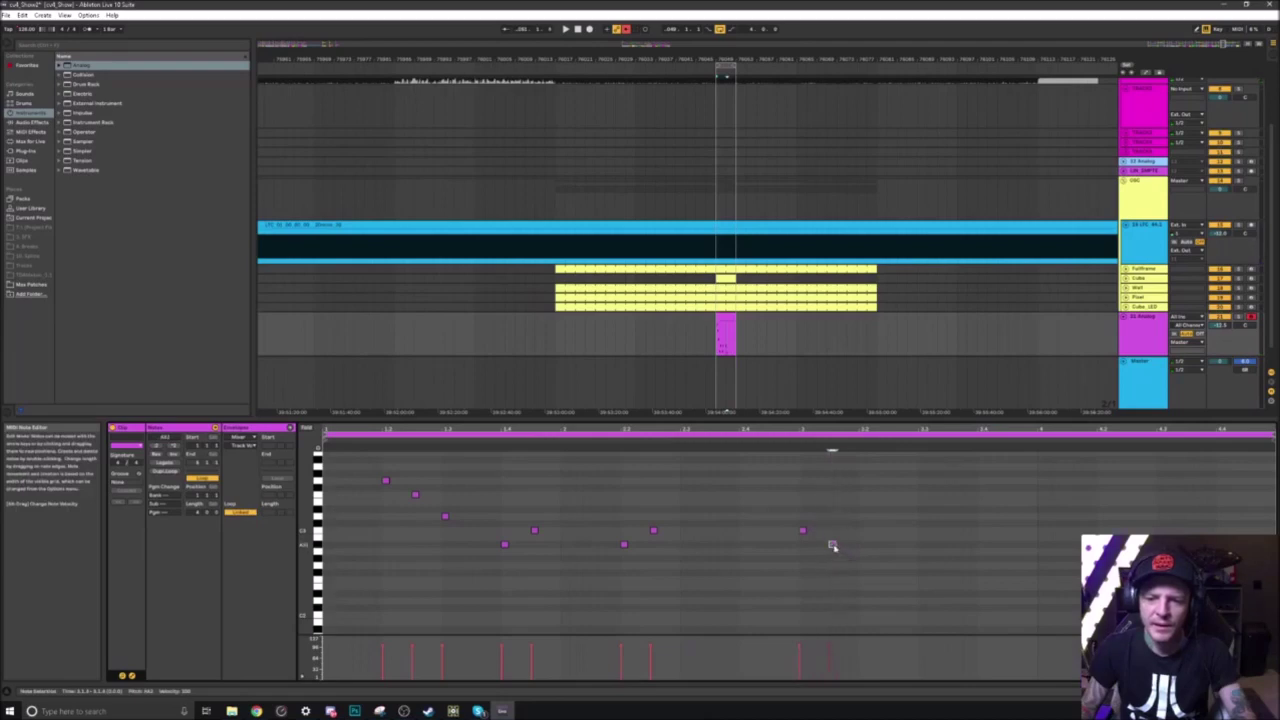
{"action": "left_click", "coordinate": [787, 509]}
{"action": "key", "text": "space"}
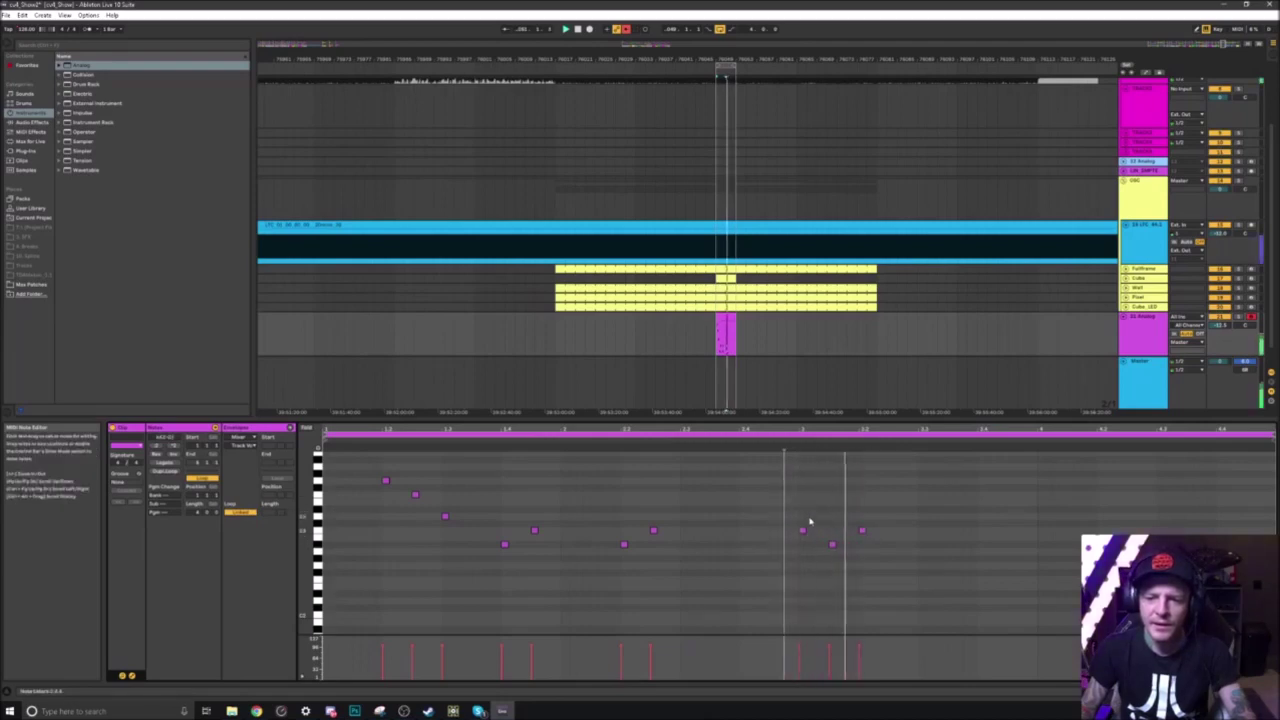
Step: Move the phrase's last note slightly later and a semitone higher, replaying the melody to check it
{"action": "left_click", "coordinate": [833, 546]}
{"action": "key", "text": "space"}
{"action": "left_click", "coordinate": [864, 531]}
{"action": "key", "text": "space"}
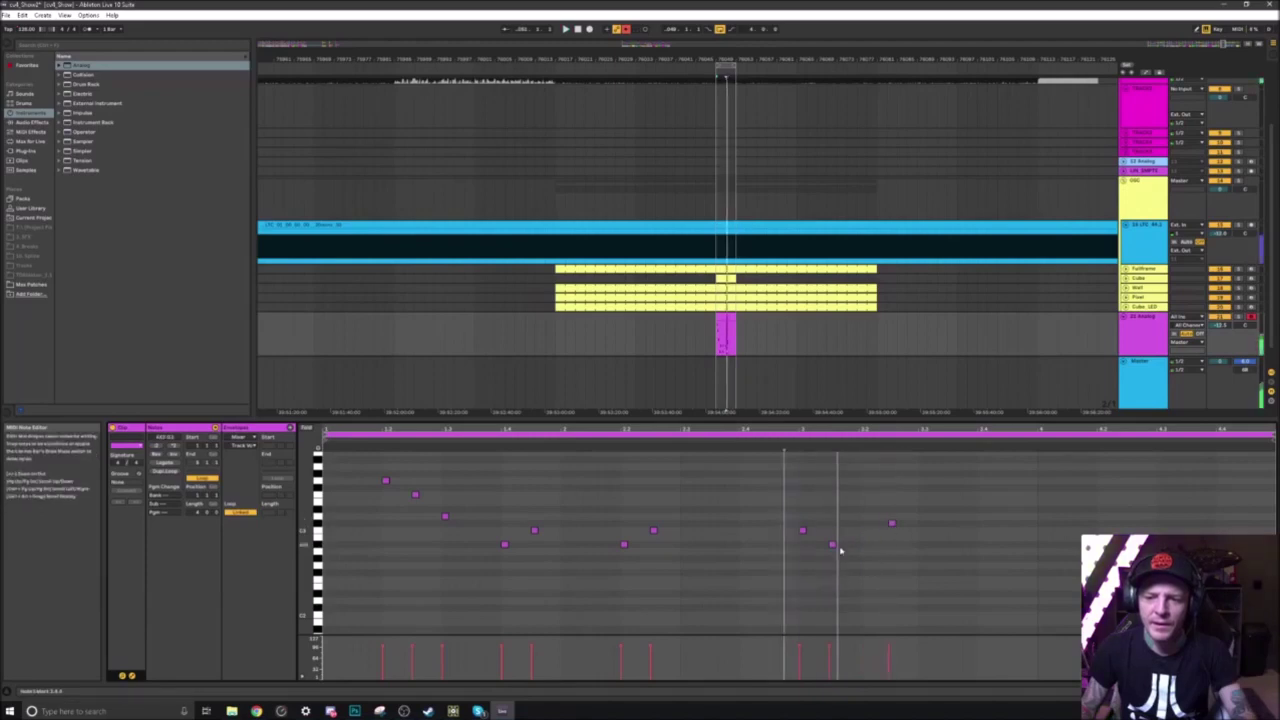
{"action": "left_click", "coordinate": [613, 523]}
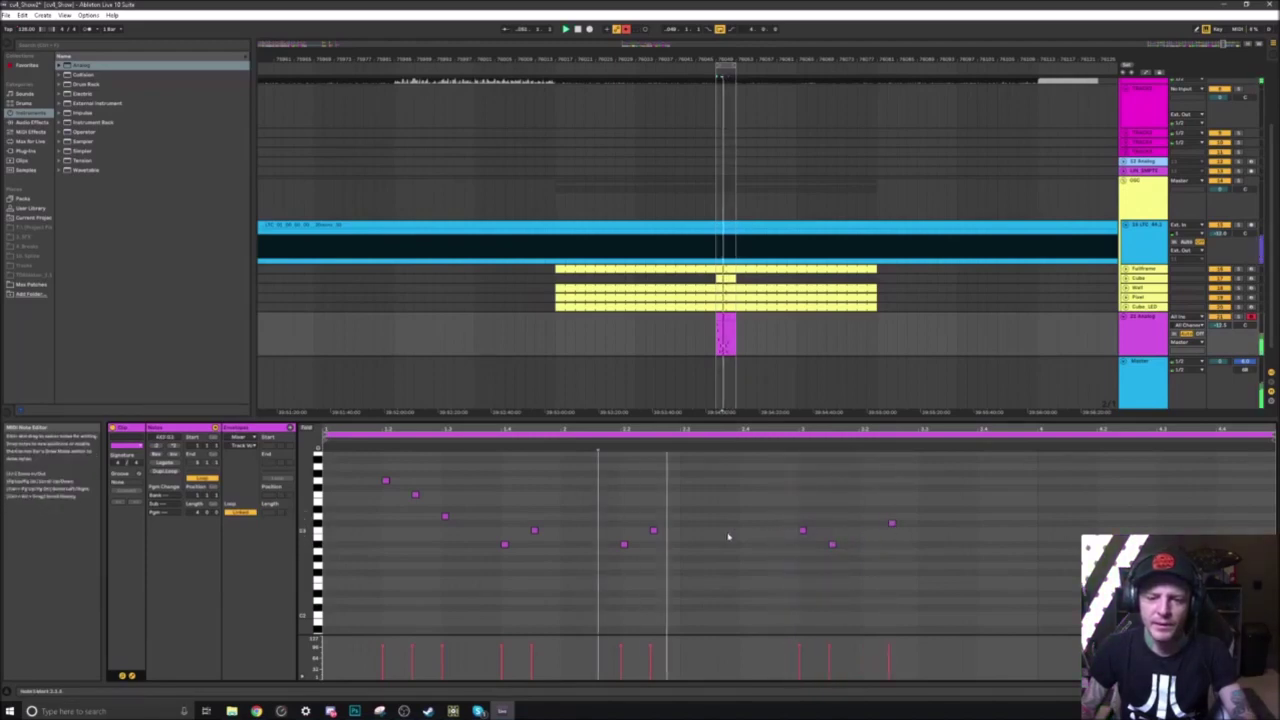
Step: Move the phrase's A#2 note slightly later and lower its last note to C3, replaying the melody to check the change
{"action": "key", "text": "space"}
{"action": "left_click_drag", "start_coordinate": [833, 544], "coordinate": [862, 545]}
{"action": "left_click", "coordinate": [881, 519]}
{"action": "key", "text": "space"}
{"action": "left_click_drag", "start_coordinate": [892, 524], "coordinate": [901, 535]}
{"action": "key", "text": "space"}
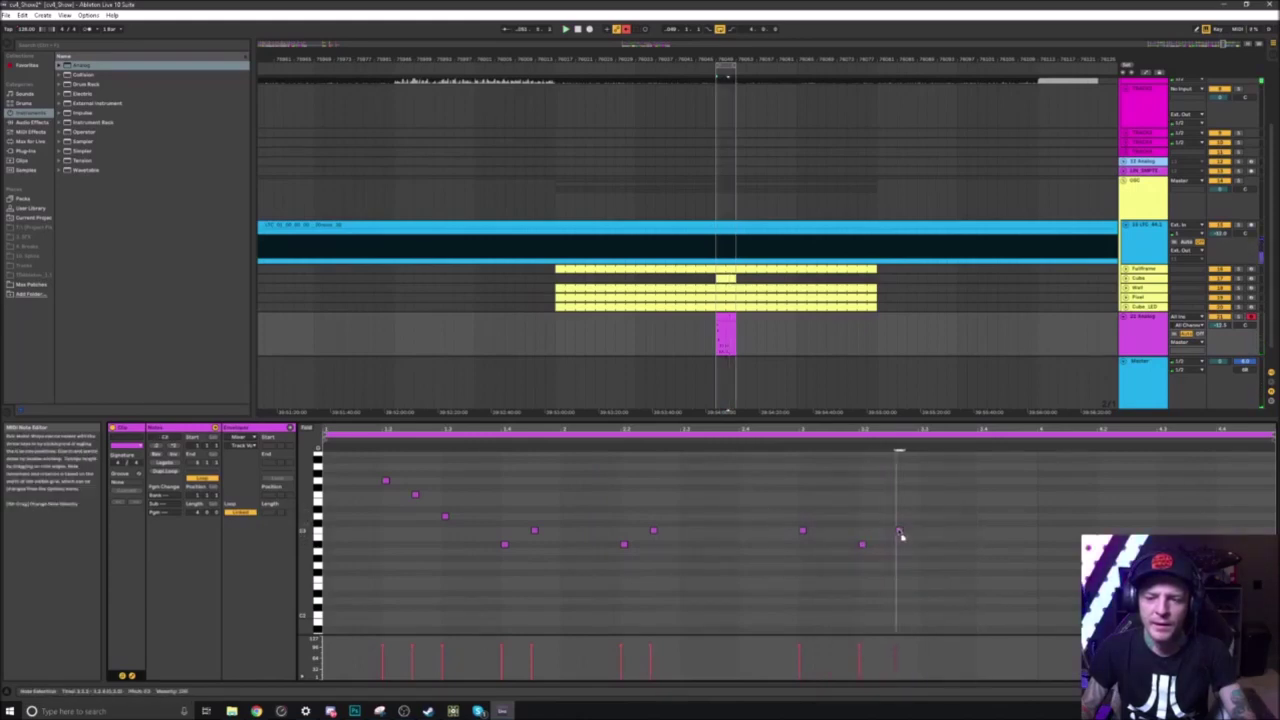
{"action": "key", "text": "0"}
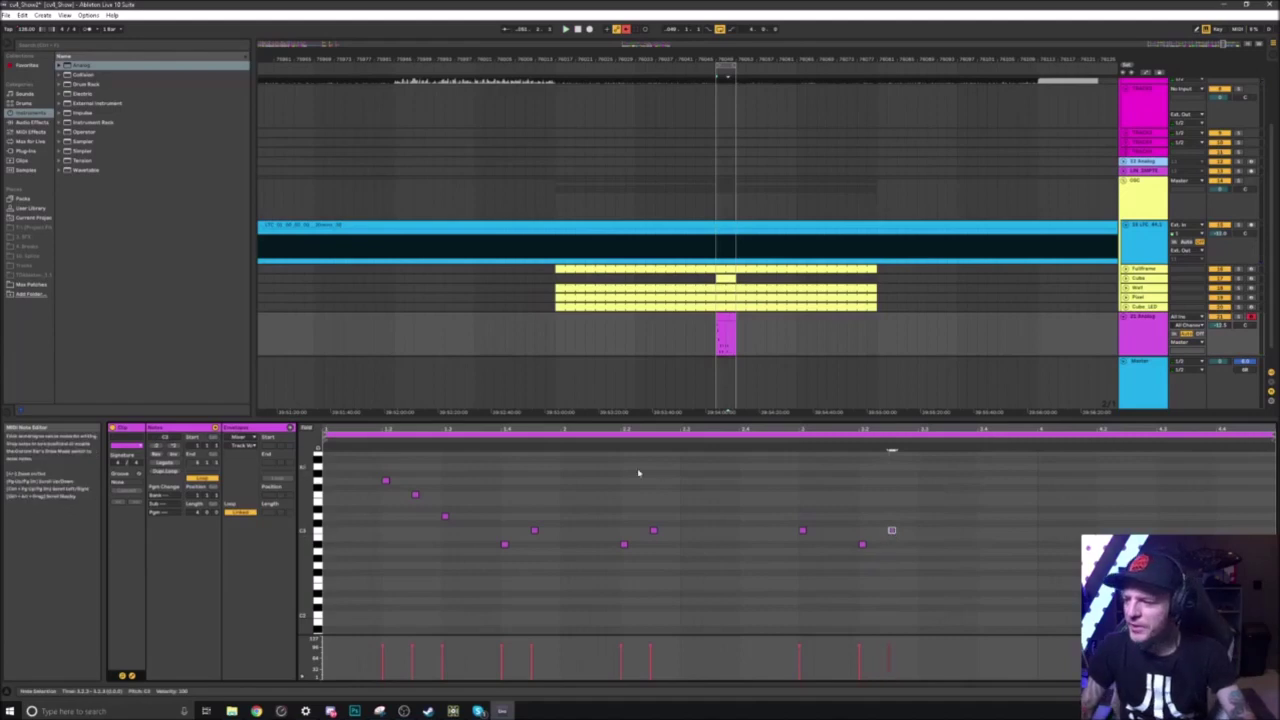
{"action": "key", "text": "0"}
{"action": "key", "text": "space"}
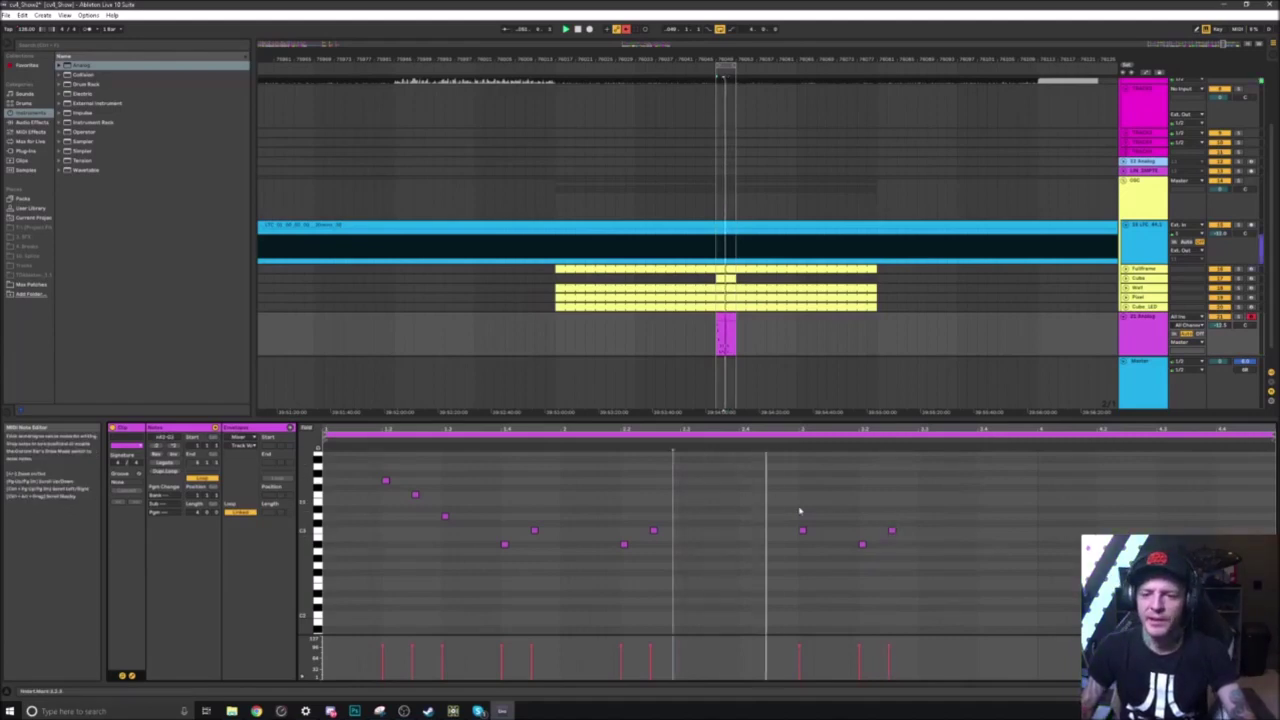
Step: Extend the melody with the notes A#2, C3 and A#2, starting just before bar 4, and audition the ending
{"action": "left_click", "coordinate": [862, 545]}
{"action": "double_click", "coordinate": [966, 537]}
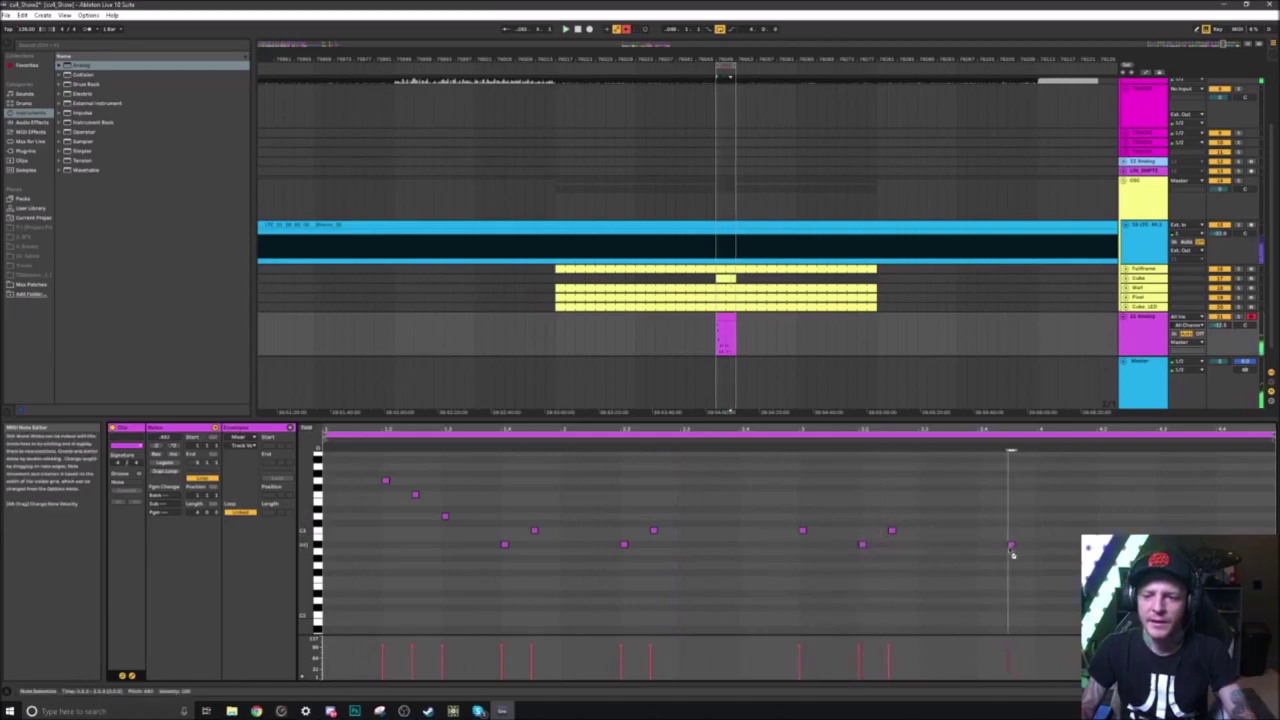
{"action": "left_click_drag", "start_coordinate": [1036, 545], "coordinate": [1043, 538]}
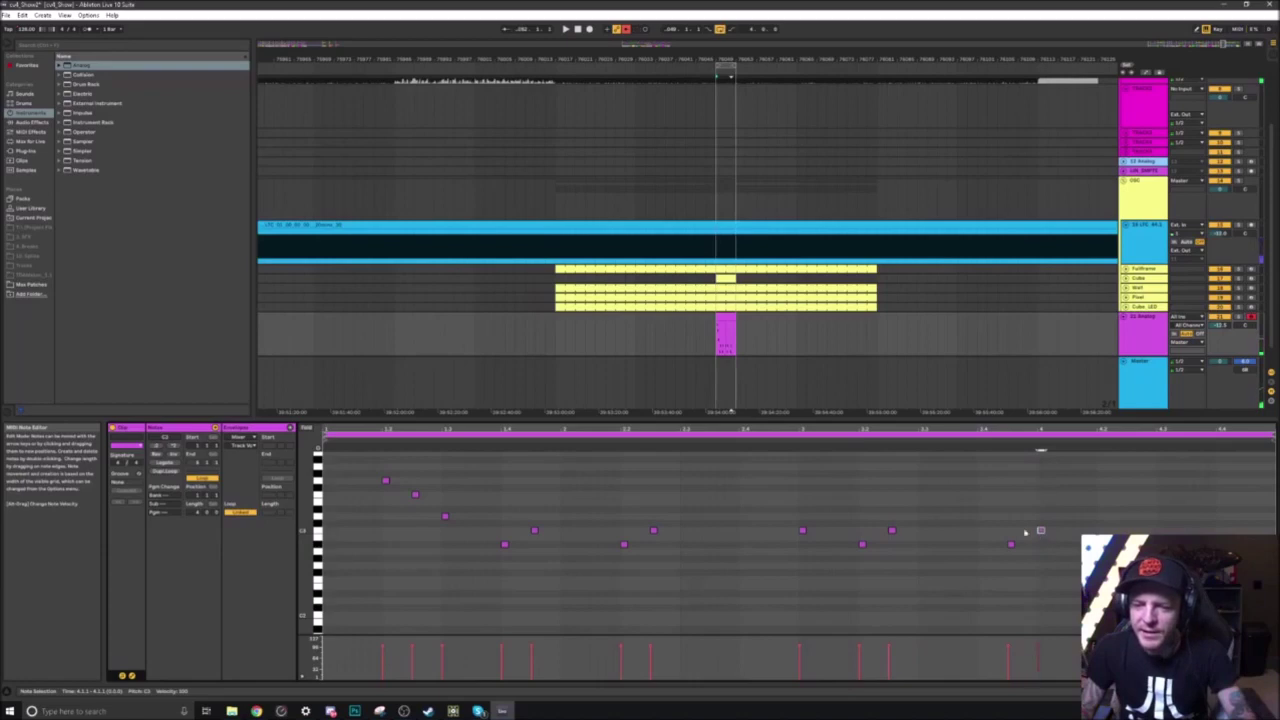
{"action": "key", "text": "space"}
{"action": "left_click", "coordinate": [1098, 538]}
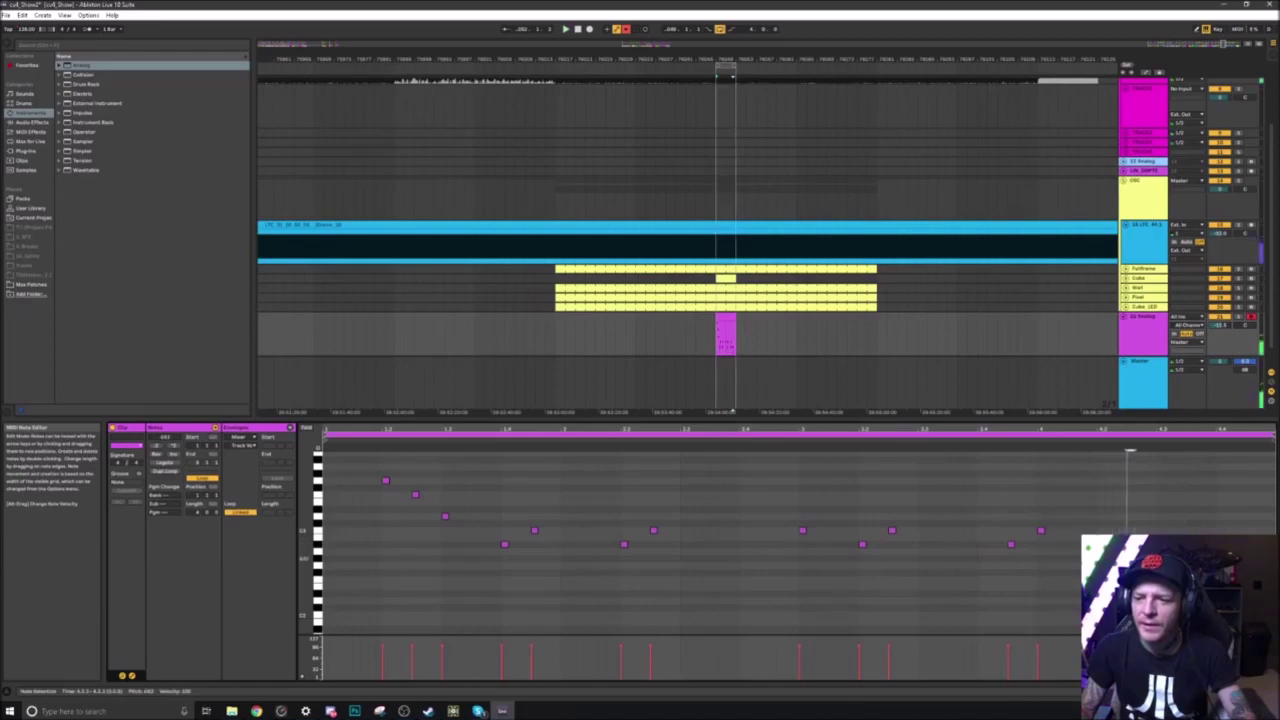
{"action": "left_click", "coordinate": [995, 558]}
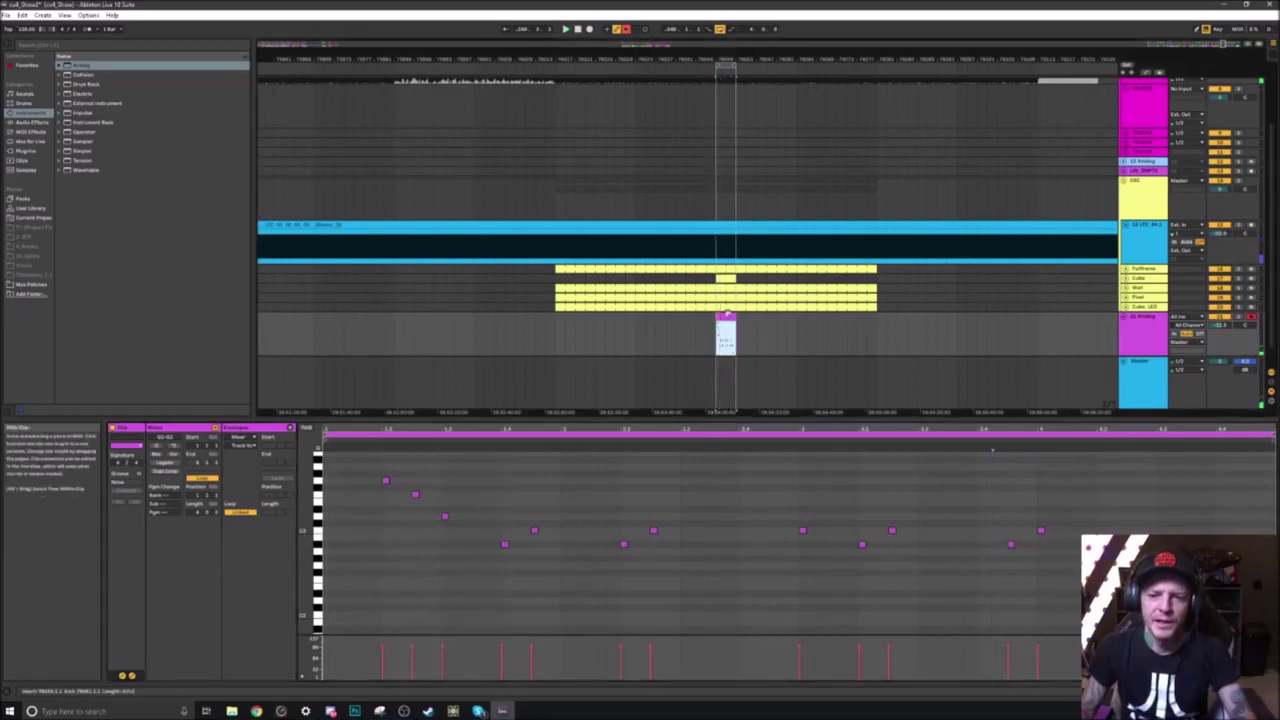
Step: Copy all the melody notes from the Analog clip into the Cube clip
{"action": "left_click_drag", "start_coordinate": [1187, 490], "coordinate": [369, 573]}
{"action": "left_click_drag", "start_coordinate": [1158, 588], "coordinate": [354, 454]}
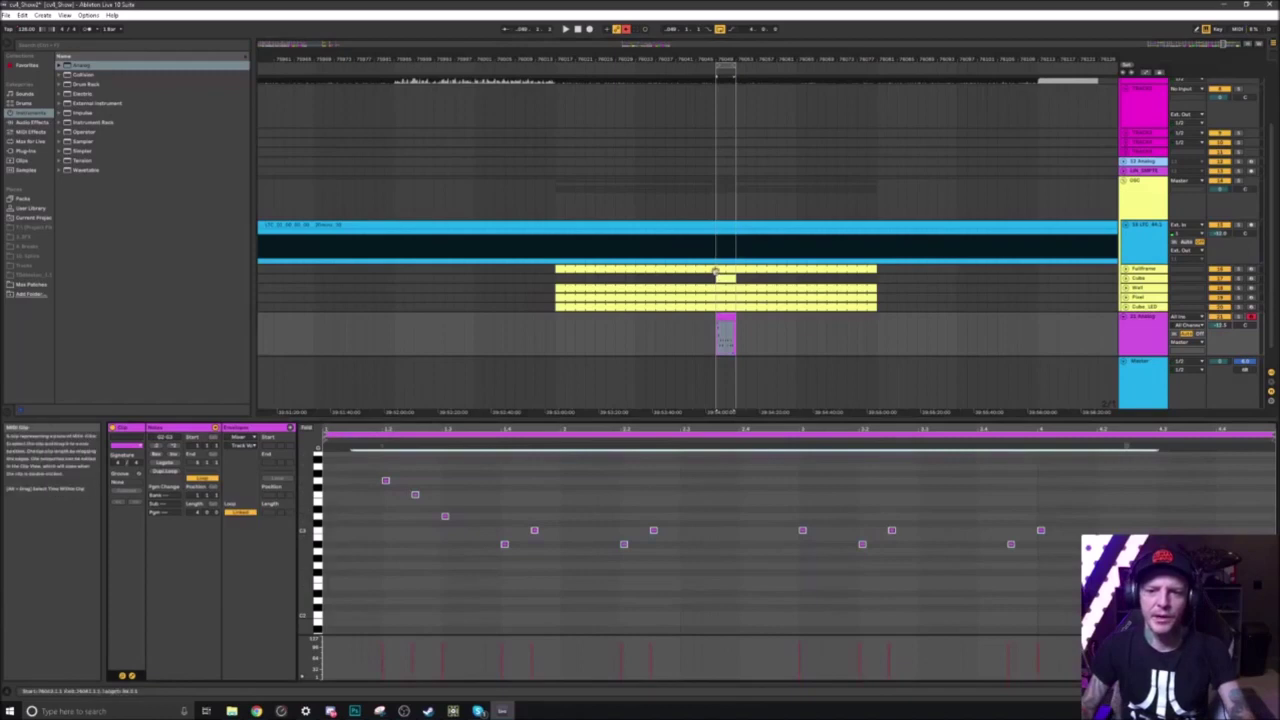
{"action": "key", "text": "Delete"}
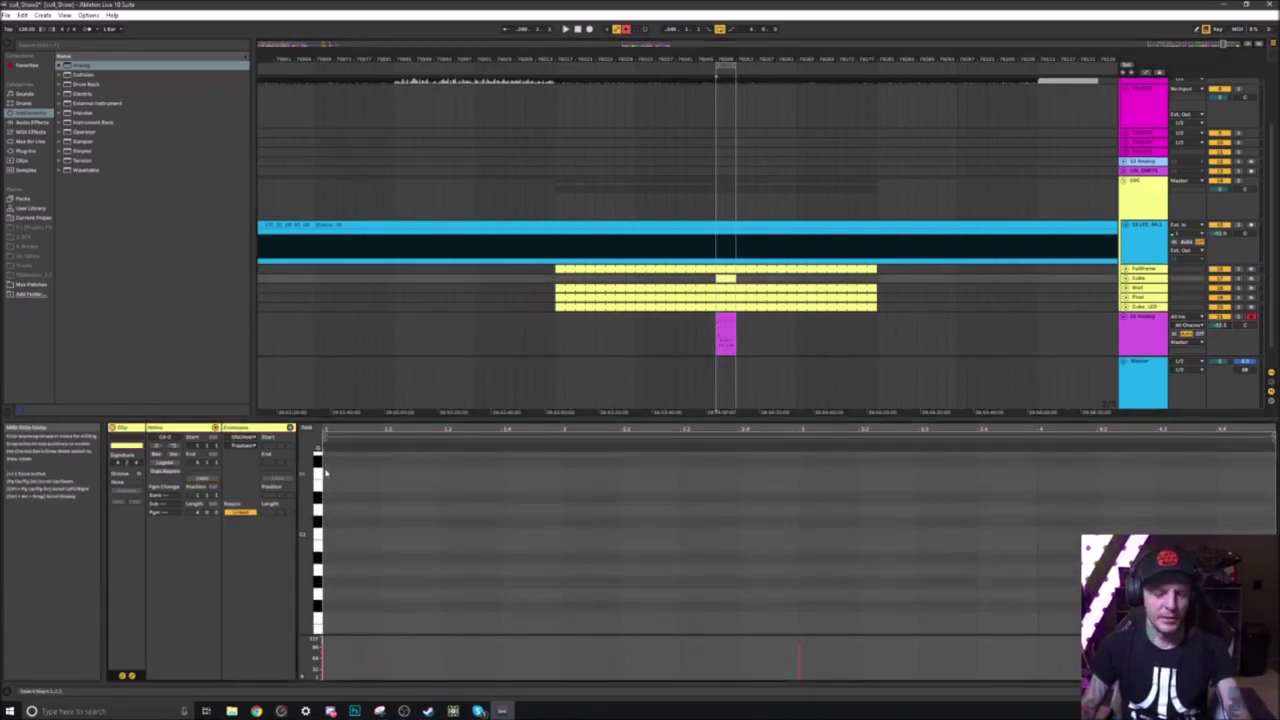
{"action": "key", "text": "ctrl+z"}
{"action": "key", "text": "ctrl+z"}
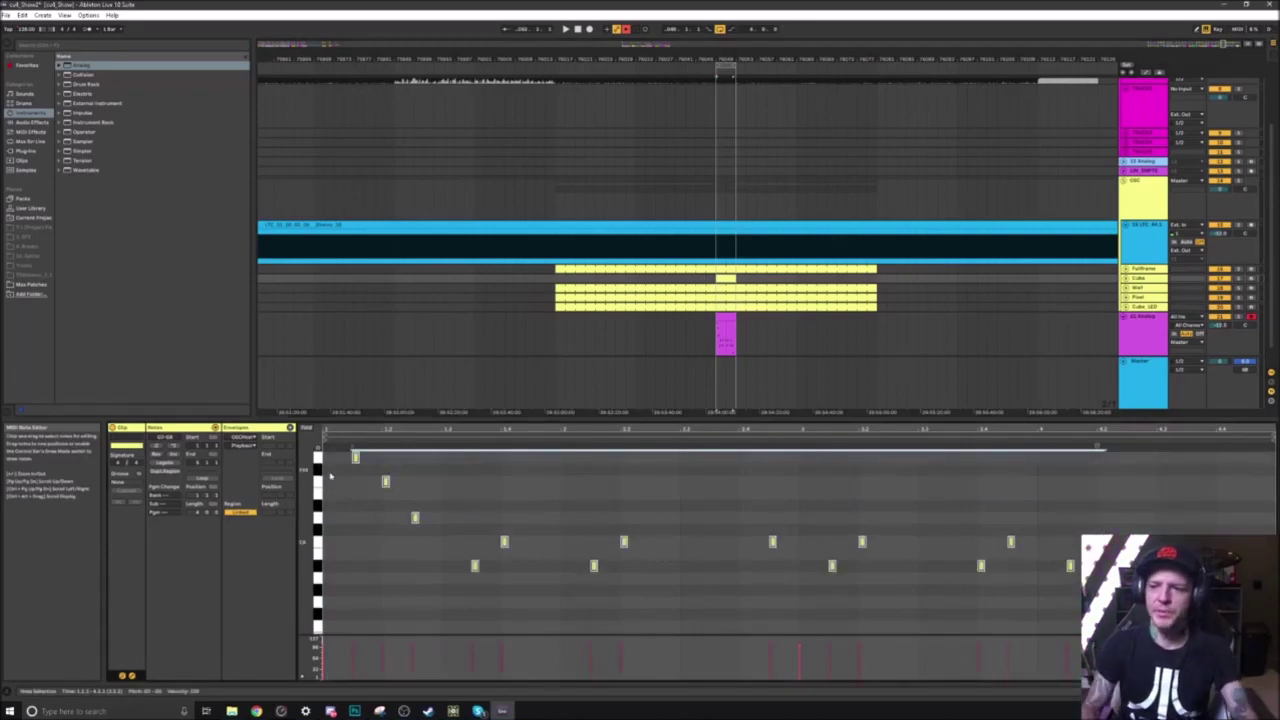
Step: Lengthen all the copied notes in the Cube clip together and play the clip
{"action": "key", "text": "space"}
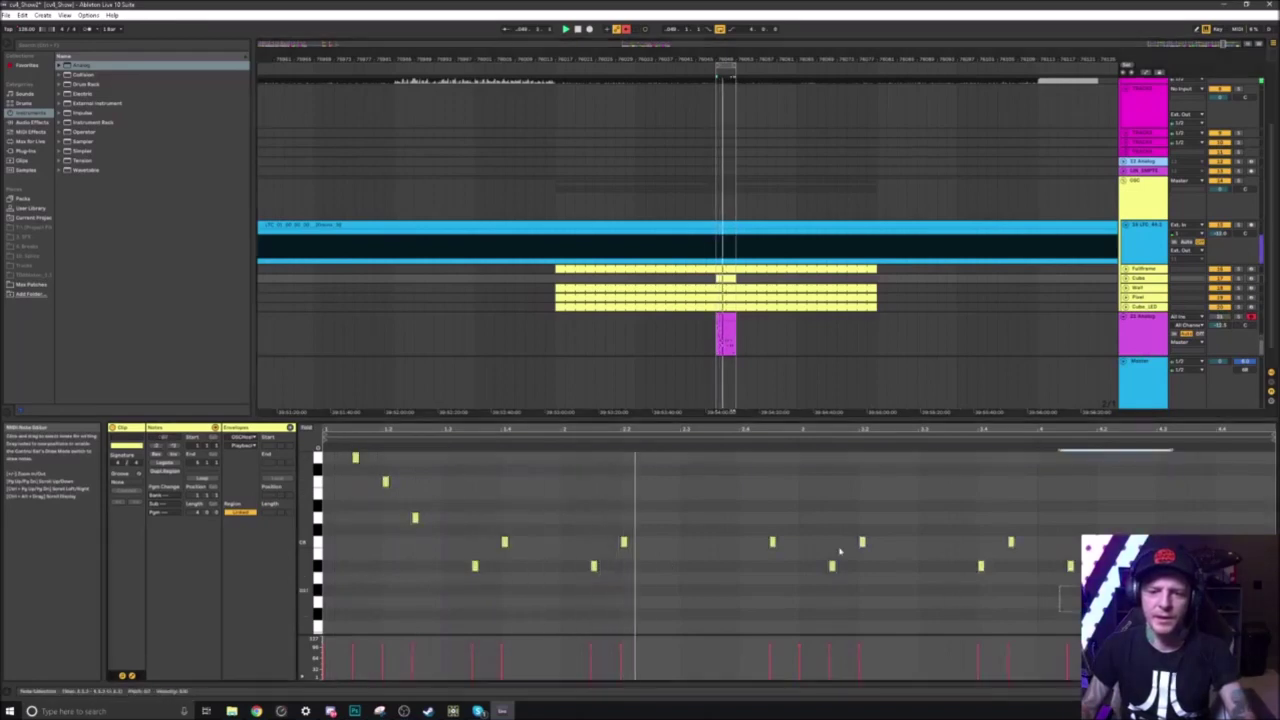
{"action": "left_click_drag", "start_coordinate": [318, 426], "coordinate": [382, 461]}
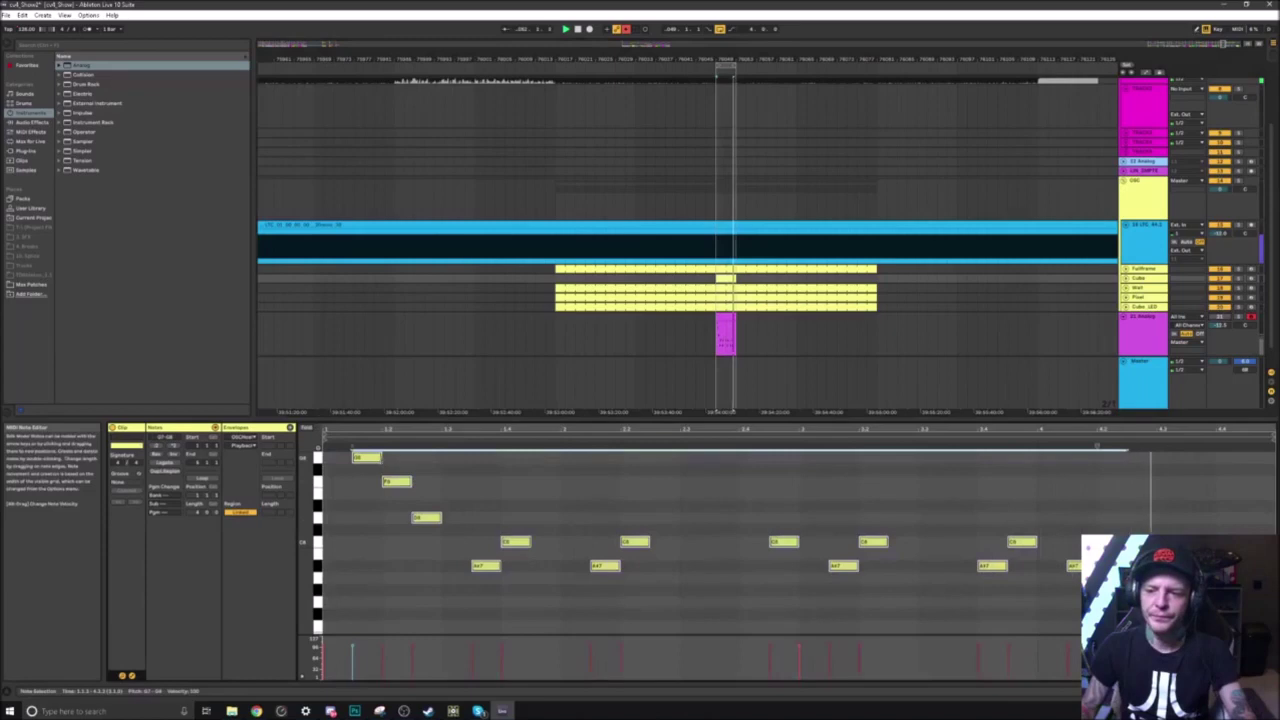
{"action": "left_click", "coordinate": [620, 490]}
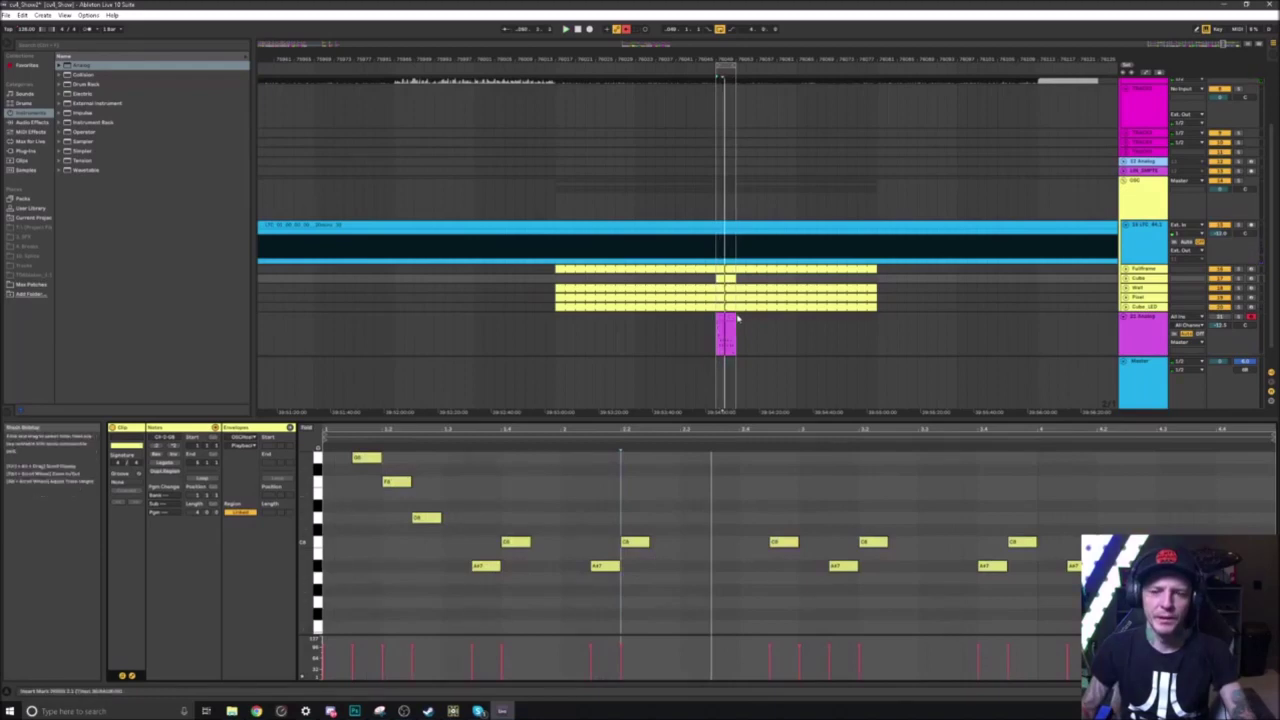
Step: Switch to TouchDesigner and open the Cube network nested under the Content container
{"action": "double_click", "coordinate": [1192, 5]}
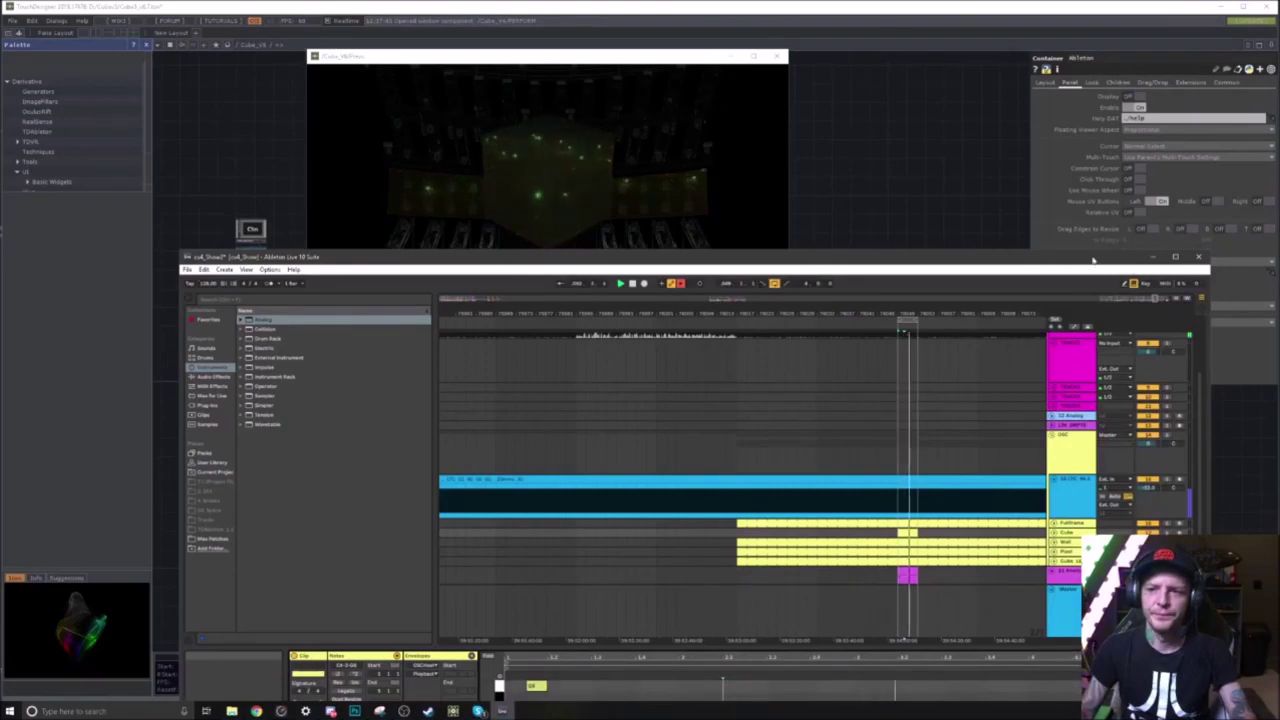
{"action": "left_click", "coordinate": [1152, 257]}
{"action": "scroll", "coordinate": [546, 531], "scroll_direction": "up", "scroll_amount": 5}
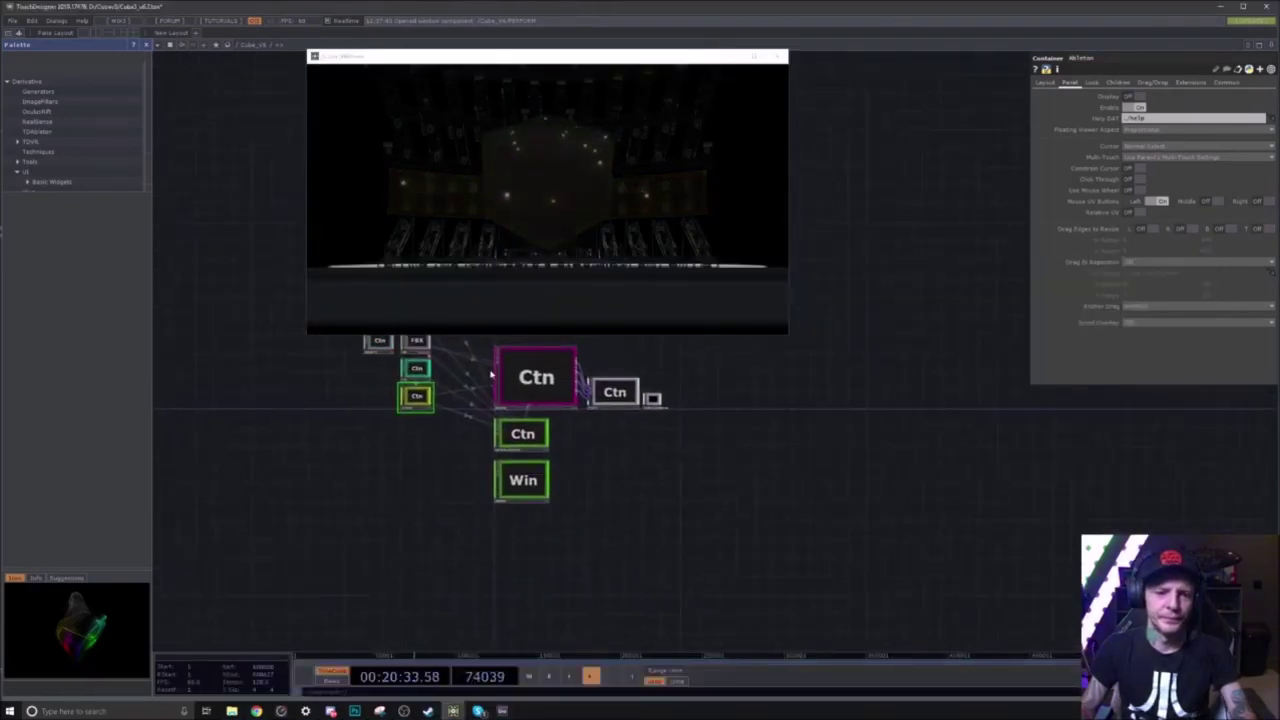
{"action": "scroll", "coordinate": [536, 378], "scroll_direction": "up", "scroll_amount": 3}
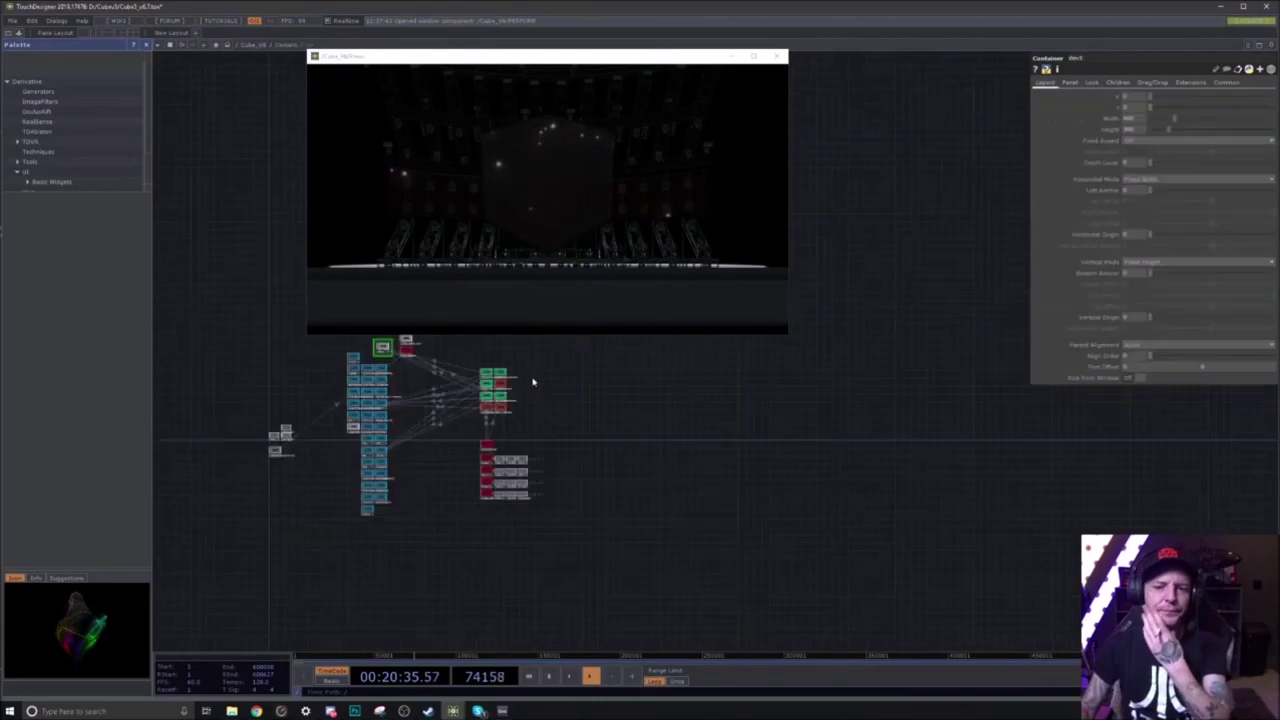
{"action": "scroll", "coordinate": [534, 486], "scroll_direction": "up", "scroll_amount": 4}
{"action": "left_click_drag", "start_coordinate": [530, 412], "coordinate": [737, 434]}
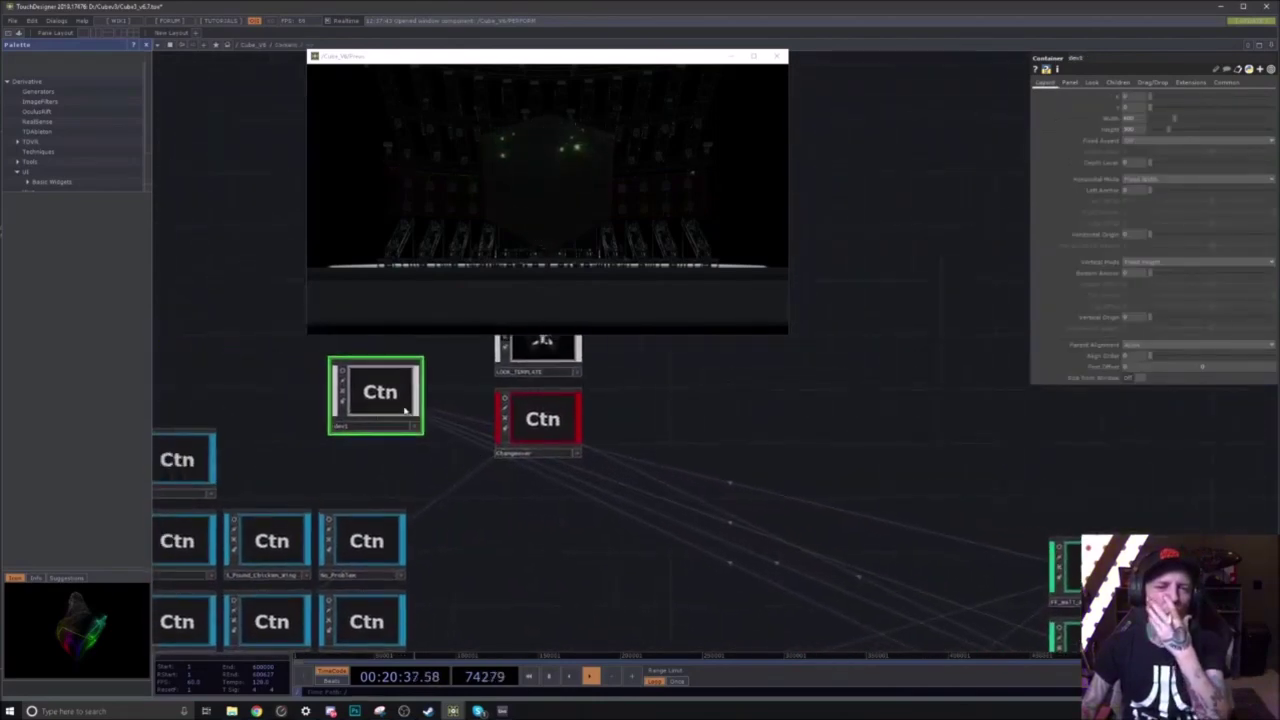
{"action": "scroll", "coordinate": [384, 392], "scroll_direction": "up", "scroll_amount": 3}
{"action": "left_click_drag", "start_coordinate": [425, 350], "coordinate": [654, 563]}
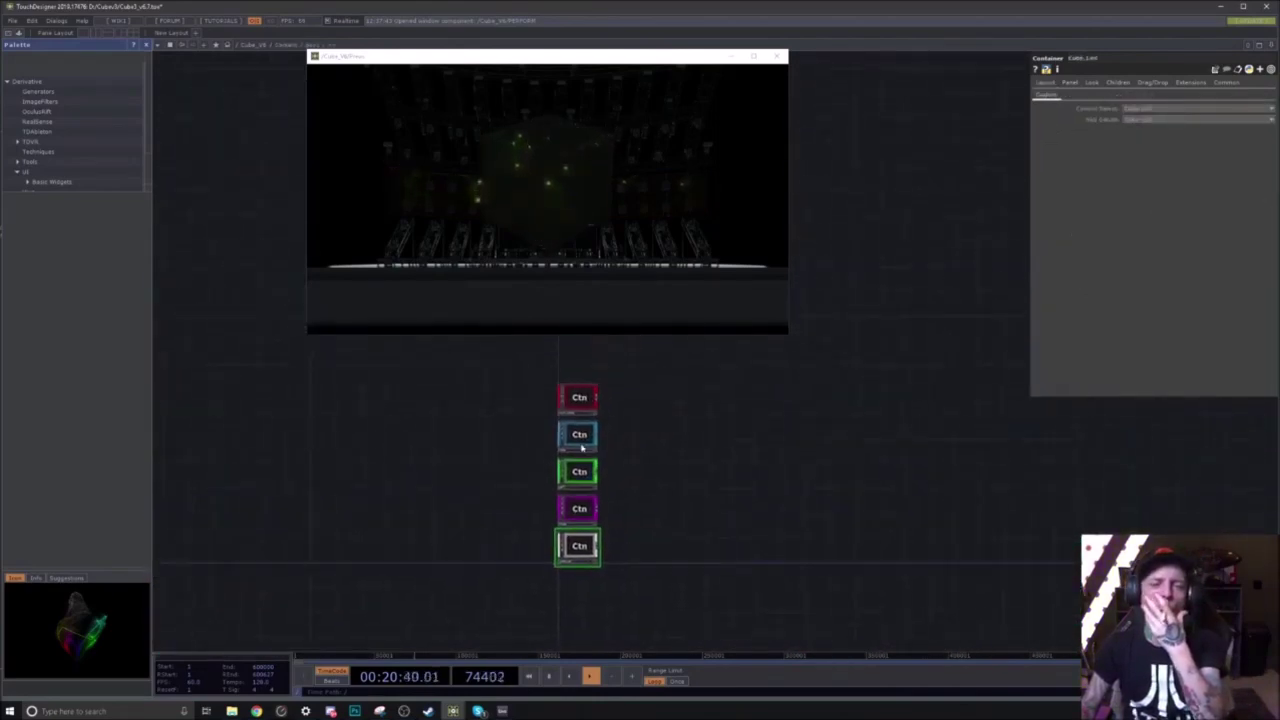
{"action": "scroll", "coordinate": [583, 446], "scroll_direction": "up", "scroll_amount": 4}
{"action": "double_click", "coordinate": [555, 438]}
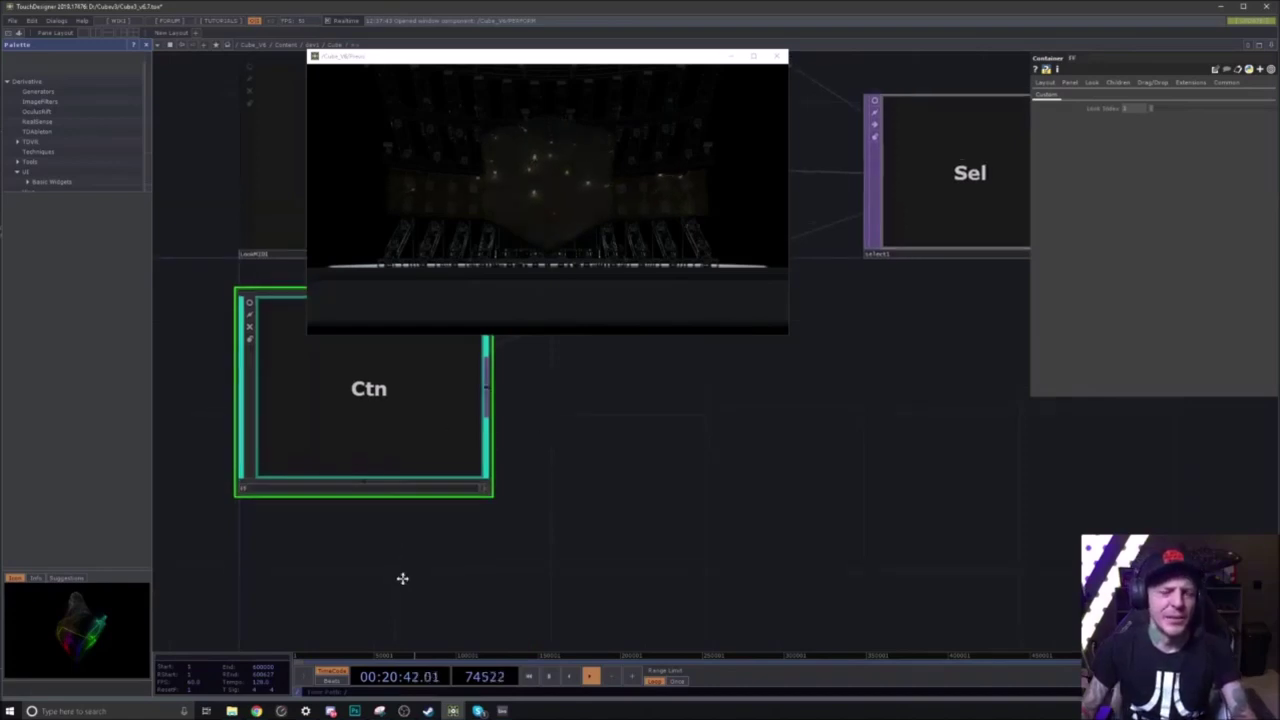
Step: Paste a copy of the FF container into the Cube network, place it near the original and open it
{"action": "scroll", "coordinate": [403, 577], "scroll_direction": "down", "scroll_amount": 4}
{"action": "left_click_drag", "start_coordinate": [523, 477], "coordinate": [629, 477]}
{"action": "scroll", "coordinate": [629, 477], "scroll_direction": "down", "scroll_amount": 3}
{"action": "left_click_drag", "start_coordinate": [722, 497], "coordinate": [656, 450]}
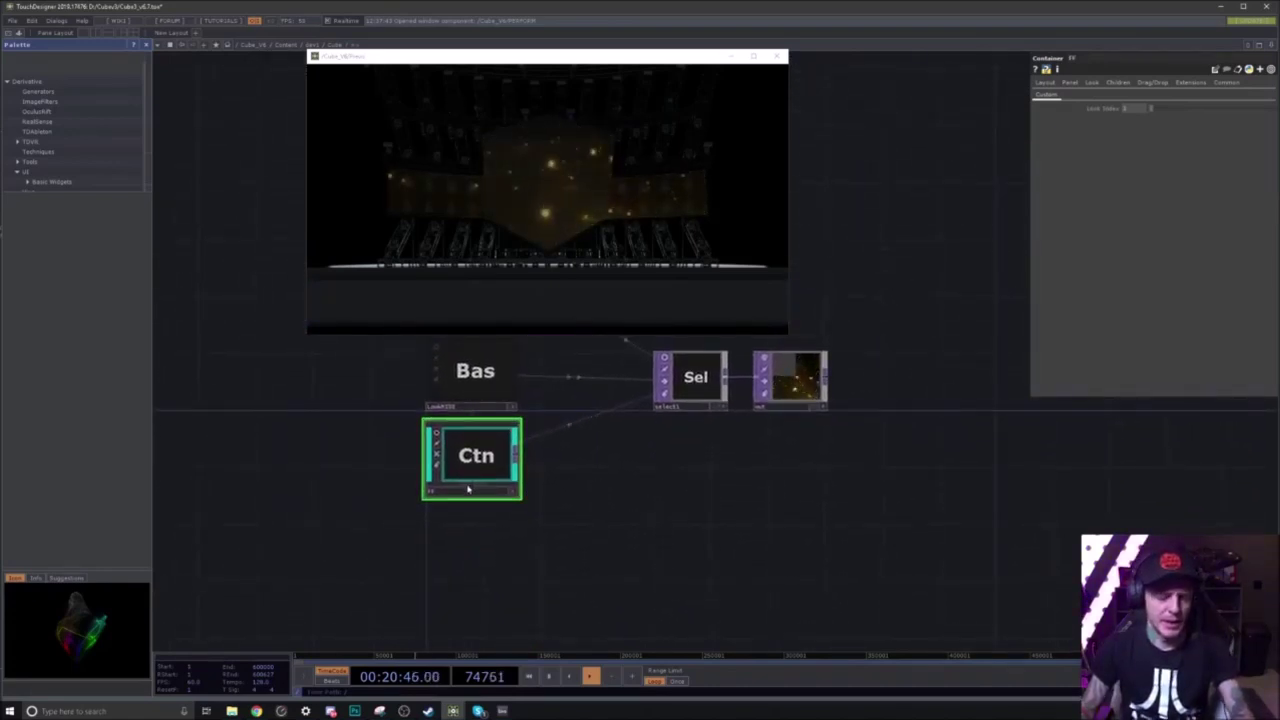
{"action": "key", "text": "ctrl+v"}
{"action": "left_click_drag", "start_coordinate": [591, 516], "coordinate": [596, 460]}
{"action": "key", "text": "i"}
Step: Examine the incoming note channels of the MIDI CHOP inside the copied container
{"action": "left_click_drag", "start_coordinate": [378, 474], "coordinate": [525, 584]}
{"action": "scroll", "coordinate": [449, 391], "scroll_direction": "up", "scroll_amount": 8}
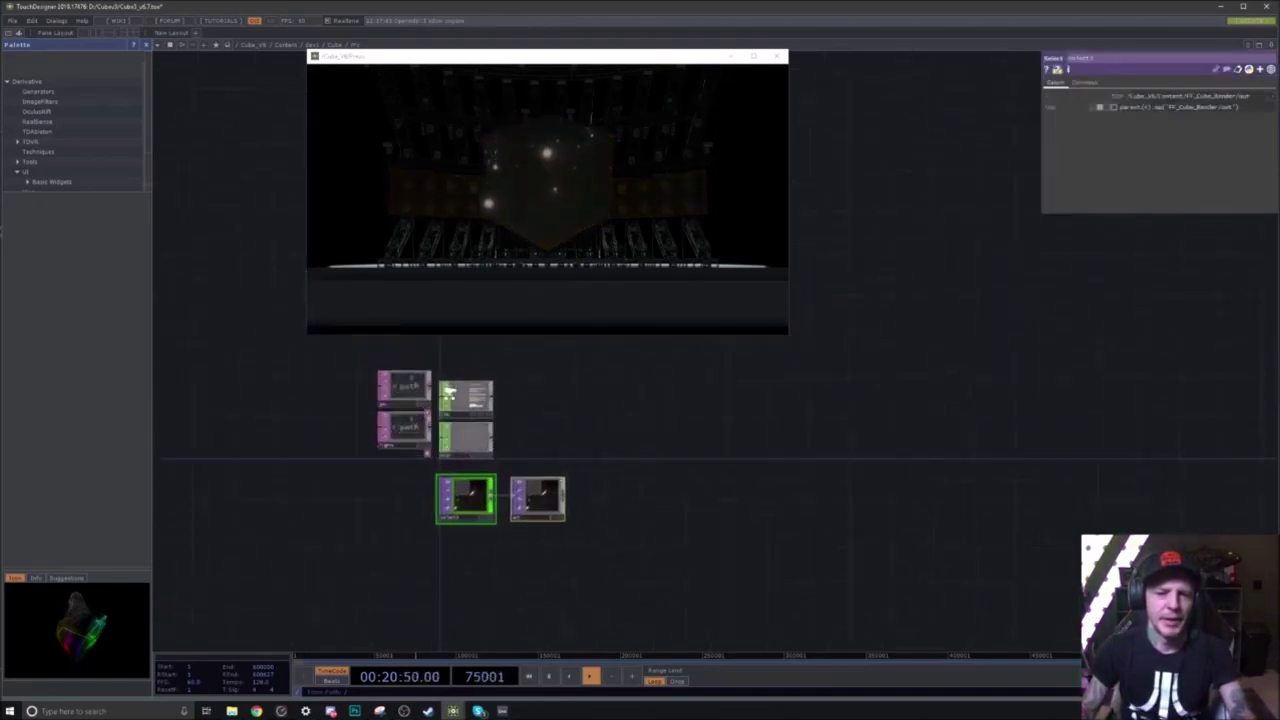
{"action": "left_click_drag", "start_coordinate": [749, 574], "coordinate": [722, 515]}
{"action": "scroll", "coordinate": [574, 517], "scroll_direction": "up", "scroll_amount": 6}
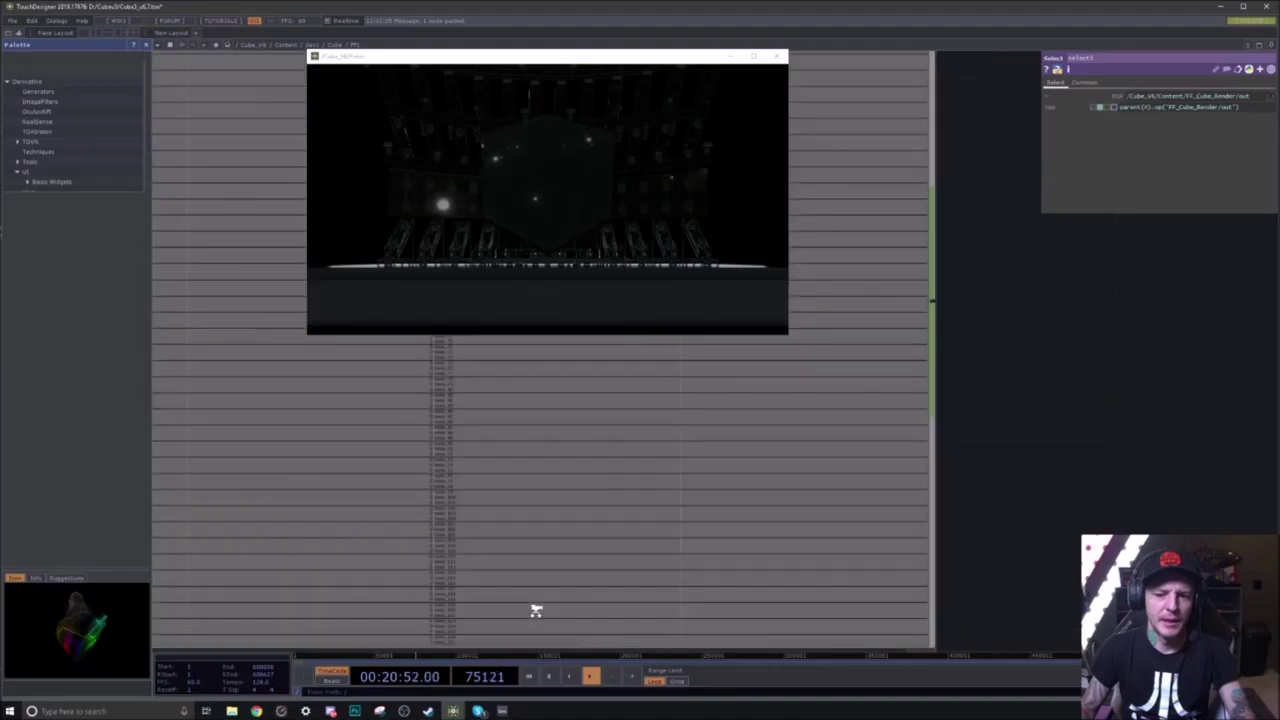
{"action": "scroll", "coordinate": [766, 546], "scroll_direction": "down", "scroll_amount": 3}
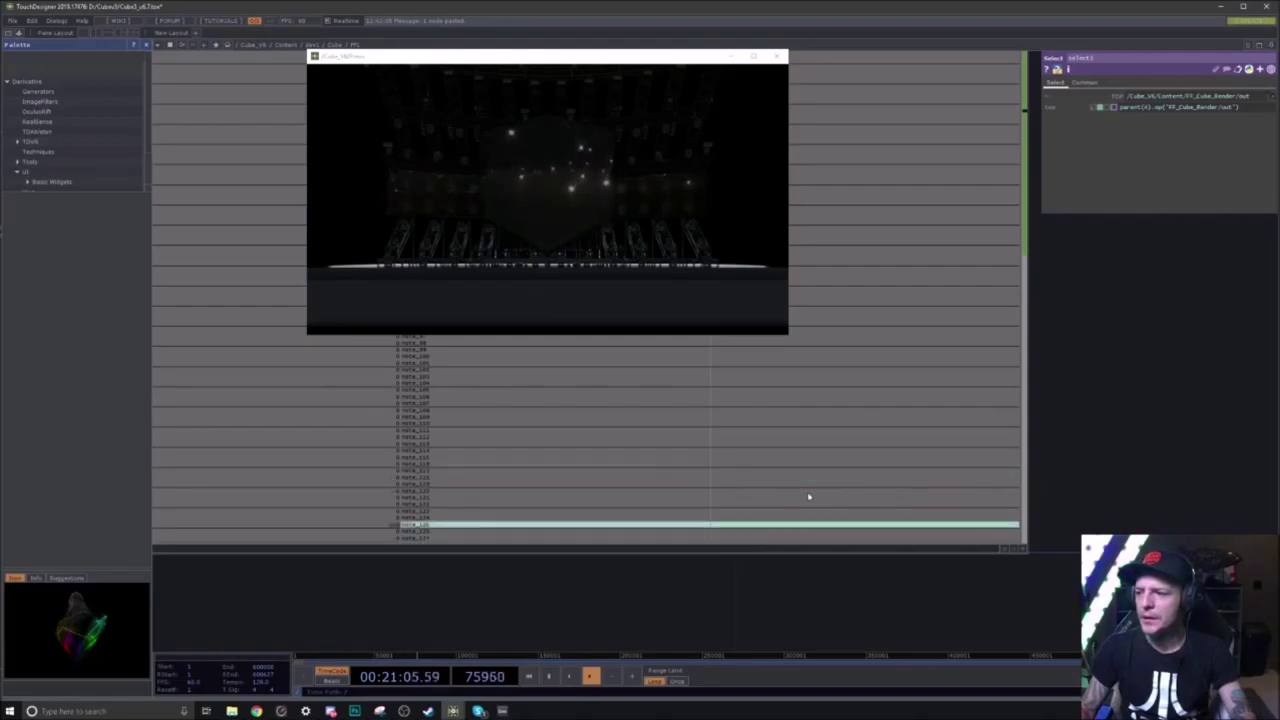
{"action": "scroll", "coordinate": [809, 496], "scroll_direction": "down", "scroll_amount": 10}
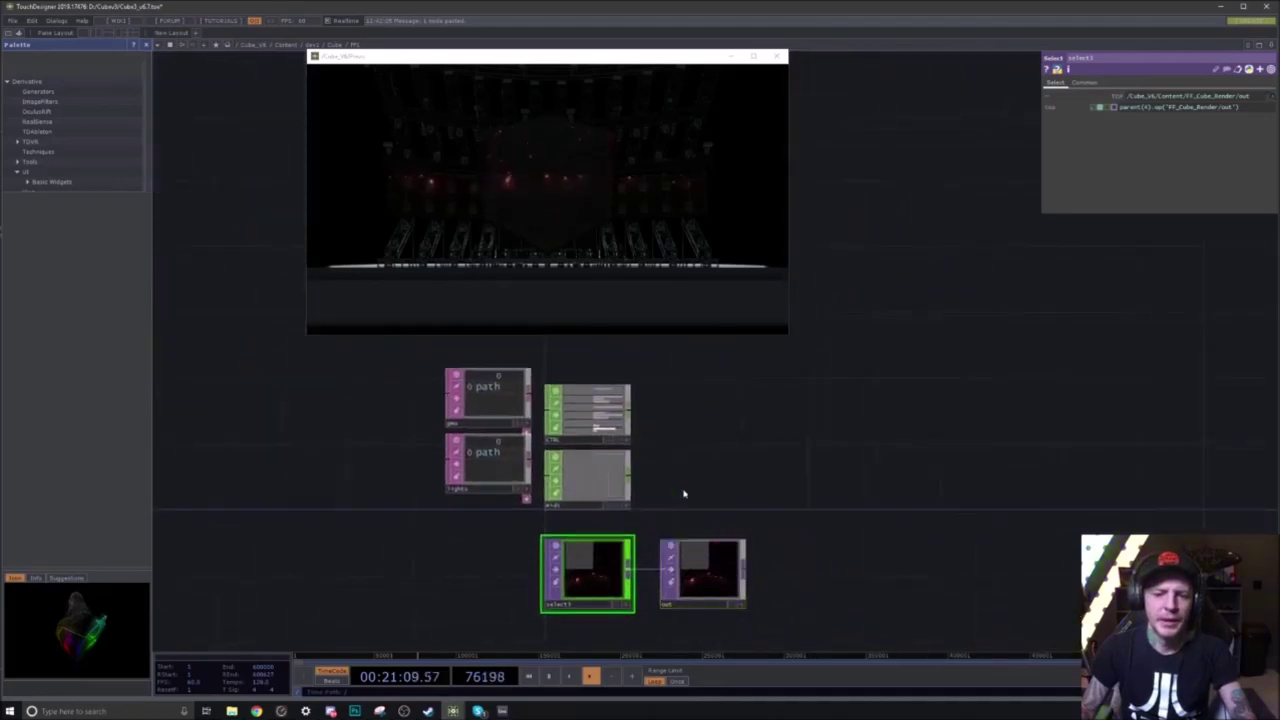
Step: Add a Trail CHOP in the empty area beside the MIDI CHOP
{"action": "key", "text": "Tab"}
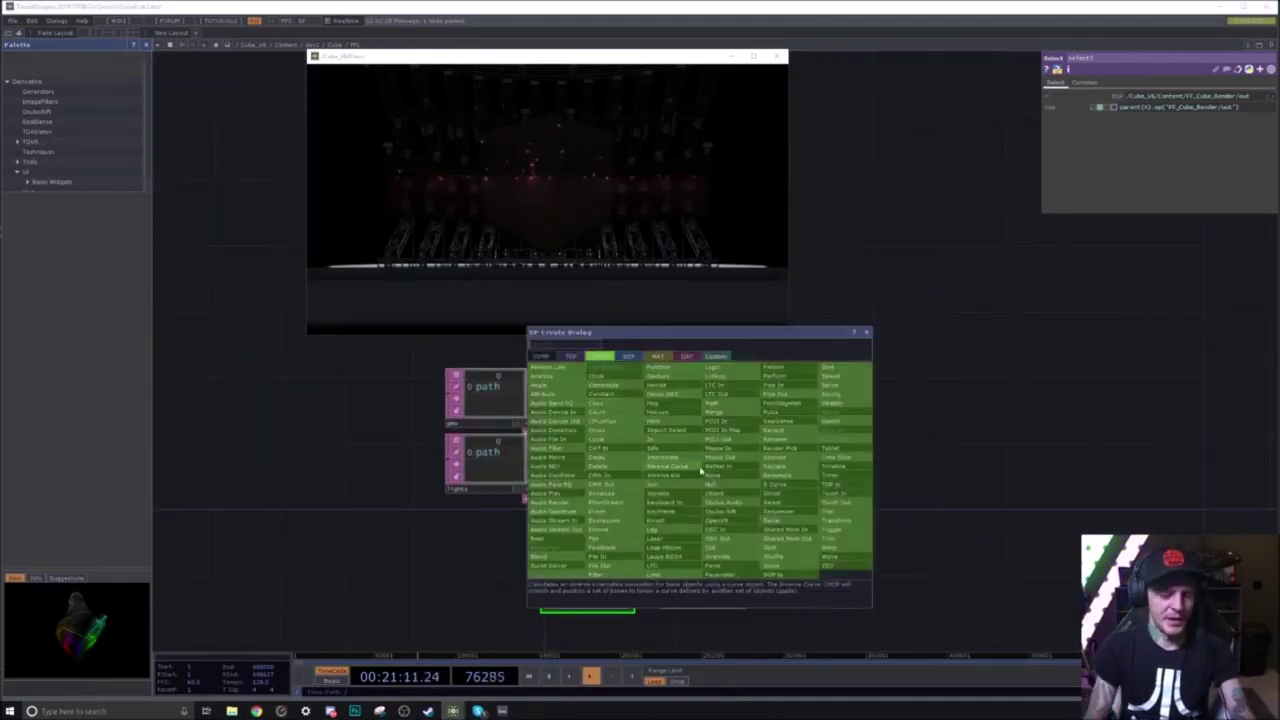
{"action": "type", "text": "tra"}
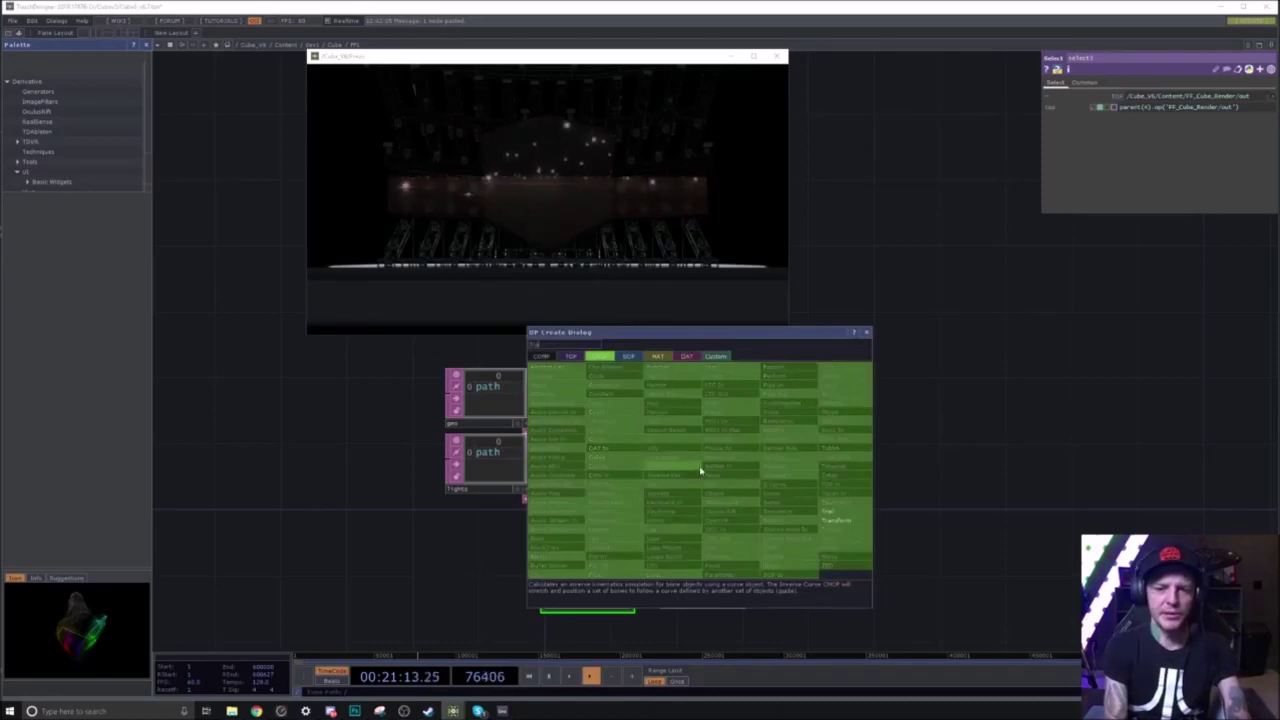
{"action": "left_click", "coordinate": [838, 516]}
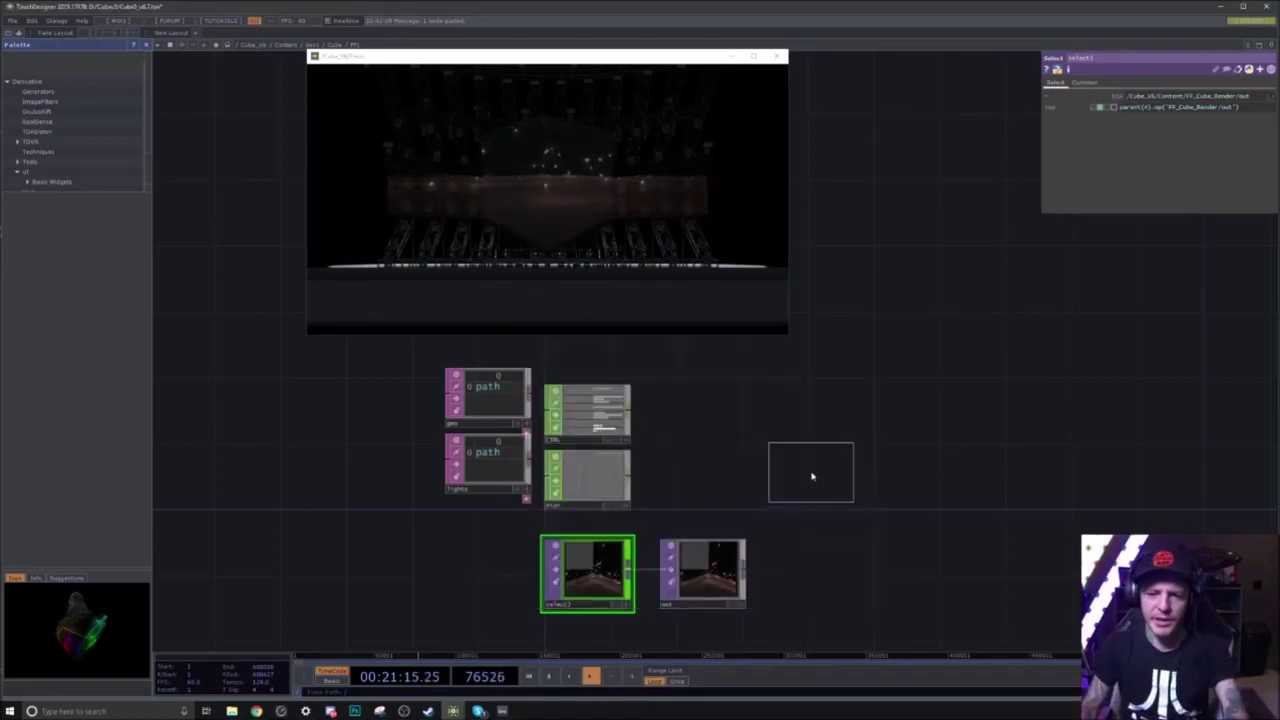
{"action": "left_click", "coordinate": [811, 477]}
Step: Select the MIDI CHOP and examine which of its upper channels, around note_105 to note_127, respond to the playing clip
{"action": "left_click", "coordinate": [587, 478]}
{"action": "scroll", "coordinate": [592, 480], "scroll_direction": "up", "scroll_amount": 5}
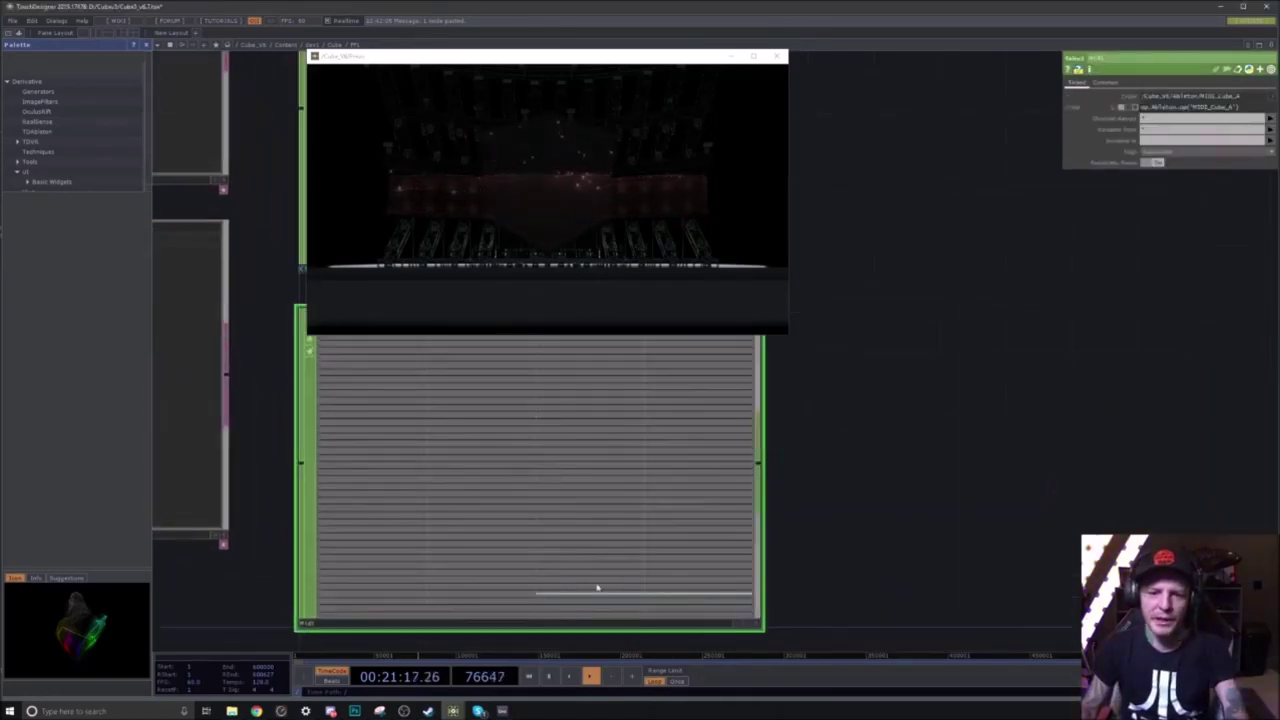
{"action": "scroll", "coordinate": [629, 491], "scroll_direction": "up", "scroll_amount": 5}
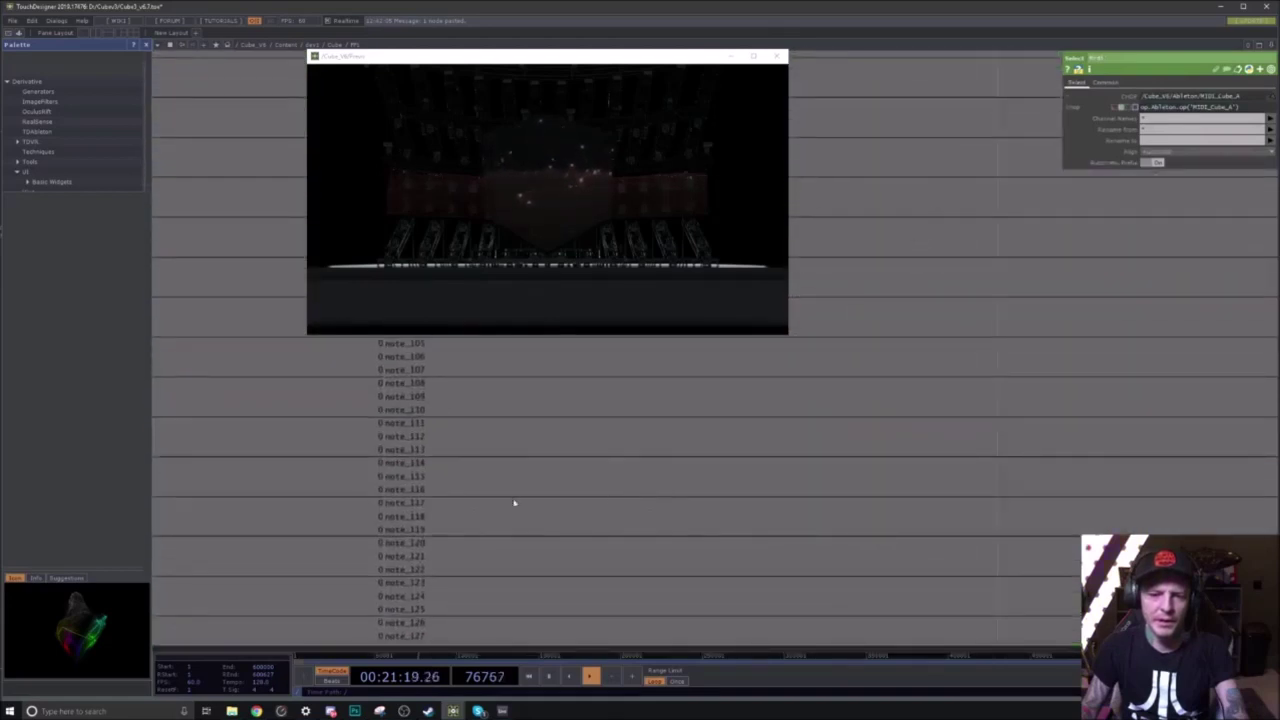
{"action": "scroll", "coordinate": [514, 502], "scroll_direction": "down", "scroll_amount": 3}
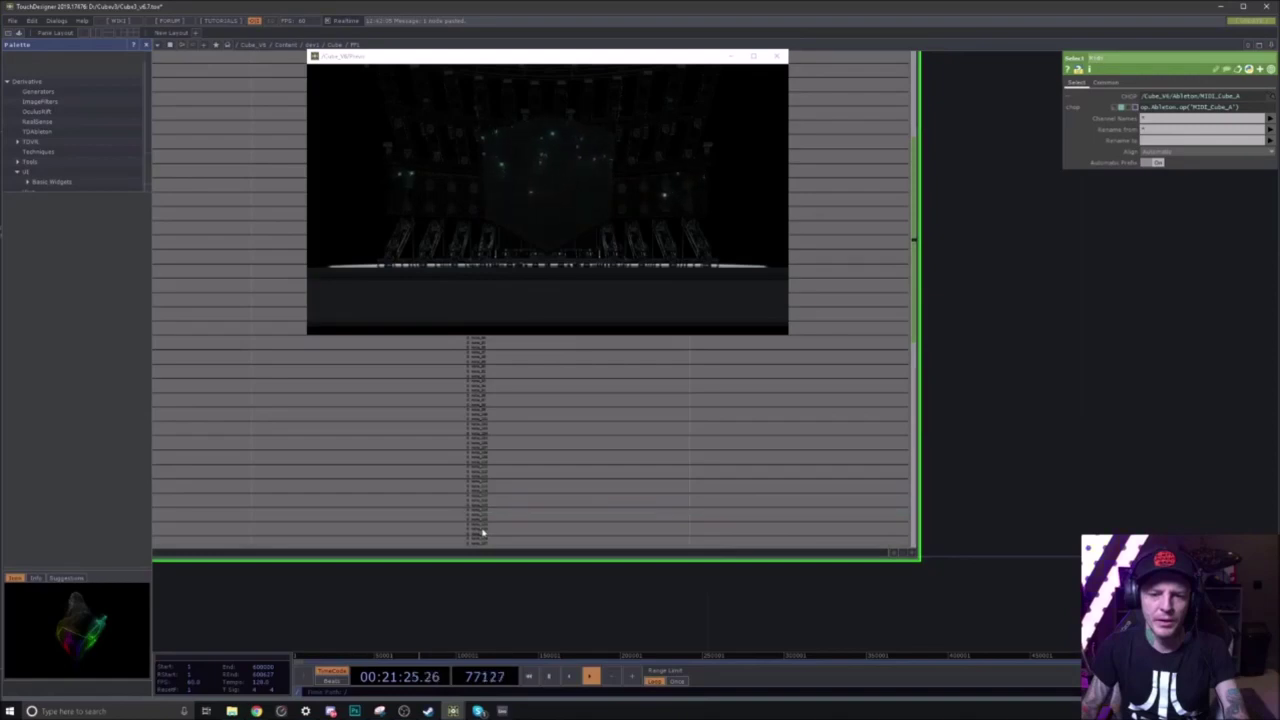
{"action": "scroll", "coordinate": [477, 496], "scroll_direction": "up", "scroll_amount": 4}
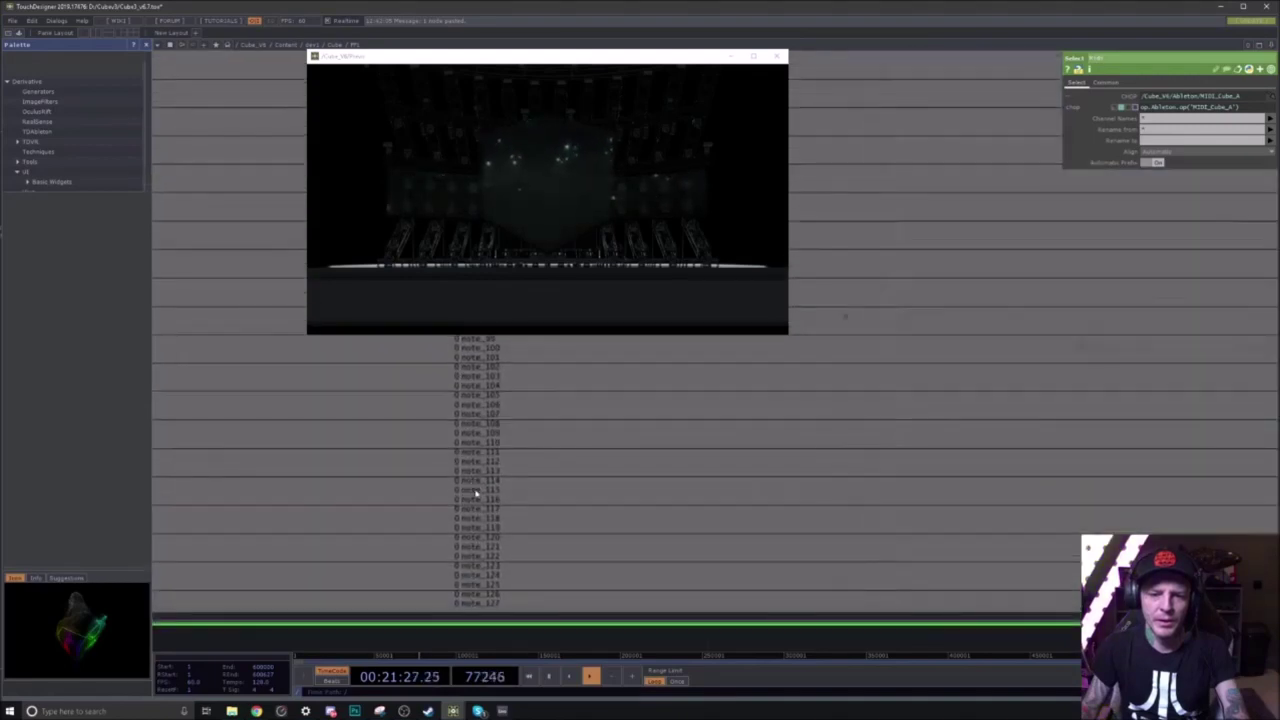
{"action": "scroll", "coordinate": [475, 488], "scroll_direction": "down", "scroll_amount": 8}
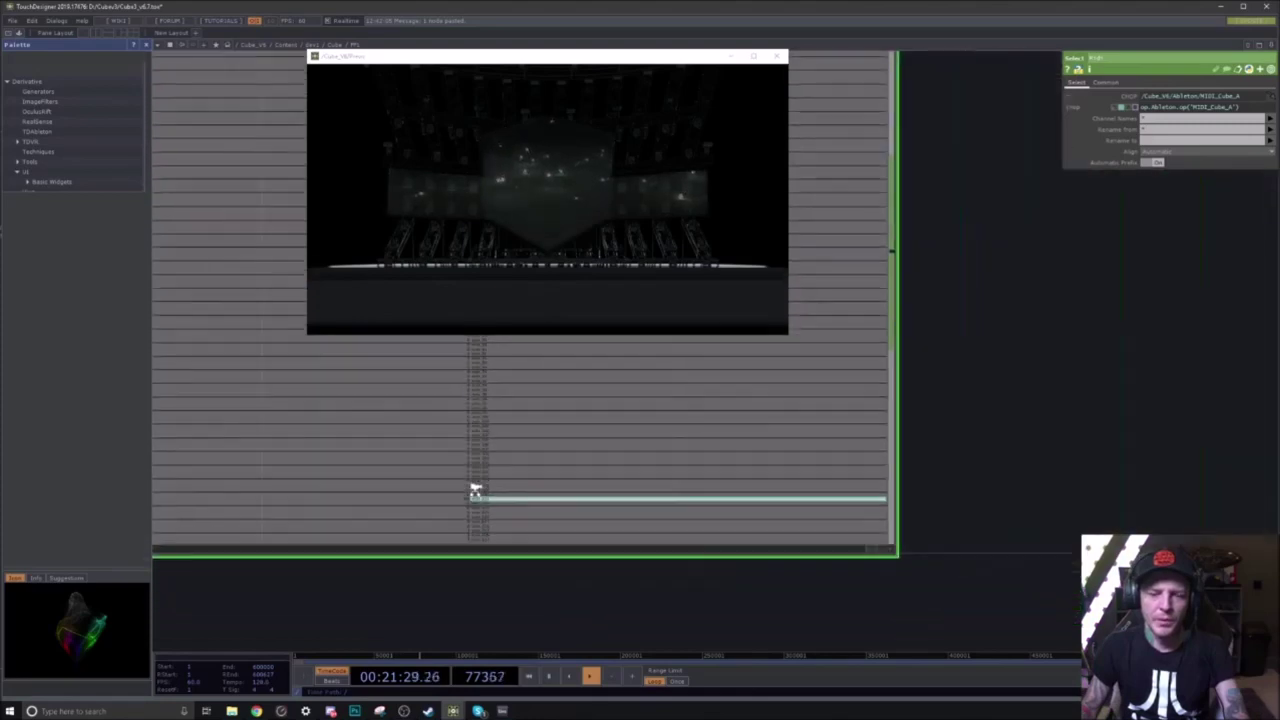
{"action": "left_click_drag", "start_coordinate": [898, 438], "coordinate": [814, 480]}
{"action": "scroll", "coordinate": [834, 428], "scroll_direction": "down", "scroll_amount": 5}
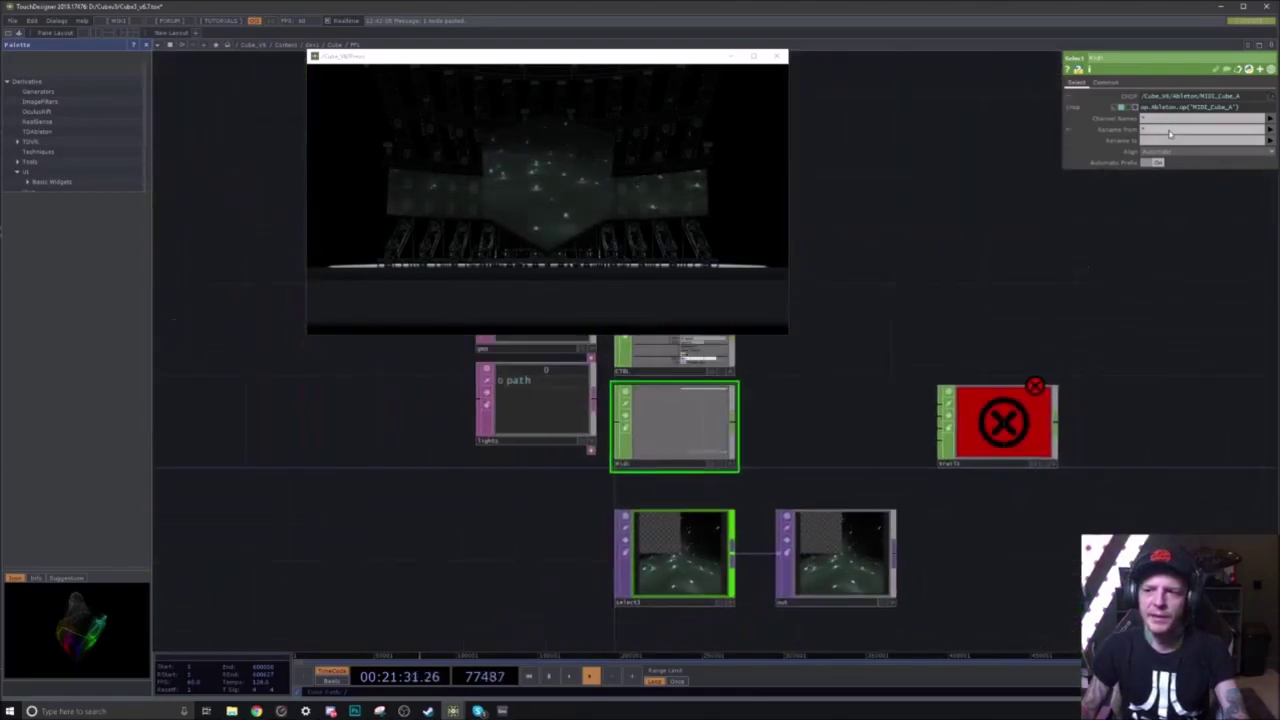
Step: Add a Select CHOP in the gap between the MIDI CHOP and the Trail CHOP
{"action": "left_click_drag", "start_coordinate": [1252, 119], "coordinate": [1044, 120]}
{"action": "mouse_move", "coordinate": [680, 429]}
{"action": "left_mouse_down"}
{"action": "mouse_move", "coordinate": [832, 380]}
{"action": "mouse_move", "coordinate": [1166, 108]}
{"action": "mouse_move", "coordinate": [723, 429]}
{"action": "mouse_move", "coordinate": [674, 433]}
{"action": "mouse_move", "coordinate": [1166, 146]}
{"action": "mouse_move", "coordinate": [680, 409]}
{"action": "mouse_move", "coordinate": [668, 430]}
{"action": "left_mouse_up"}
{"action": "left_click", "coordinate": [968, 423]}
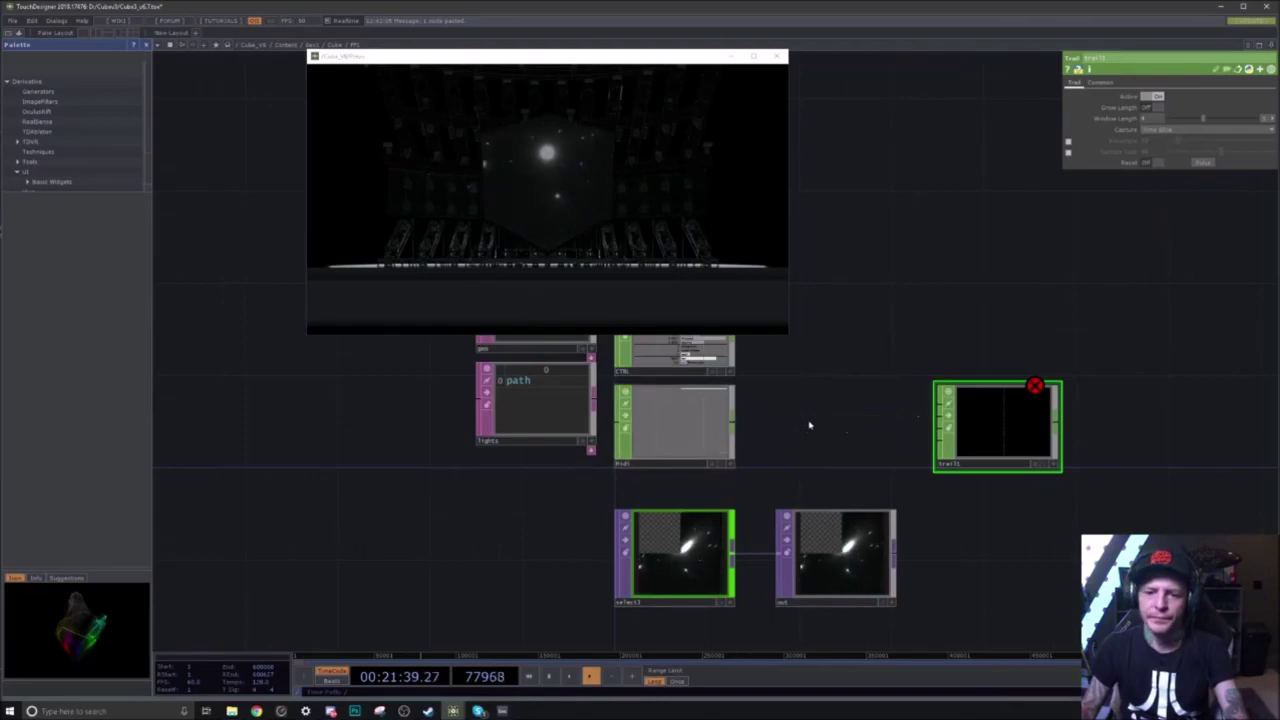
{"action": "left_click", "coordinate": [808, 425]}
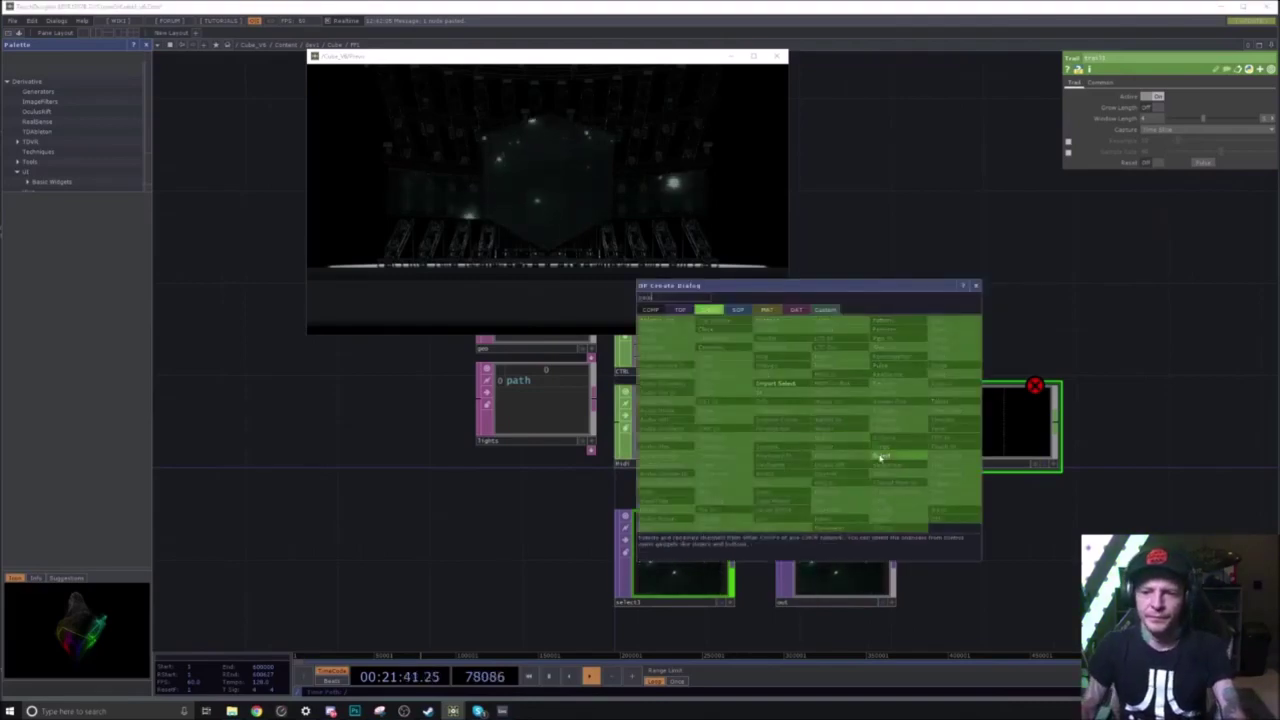
{"action": "left_click", "coordinate": [880, 456]}
{"action": "left_click", "coordinate": [840, 421]}
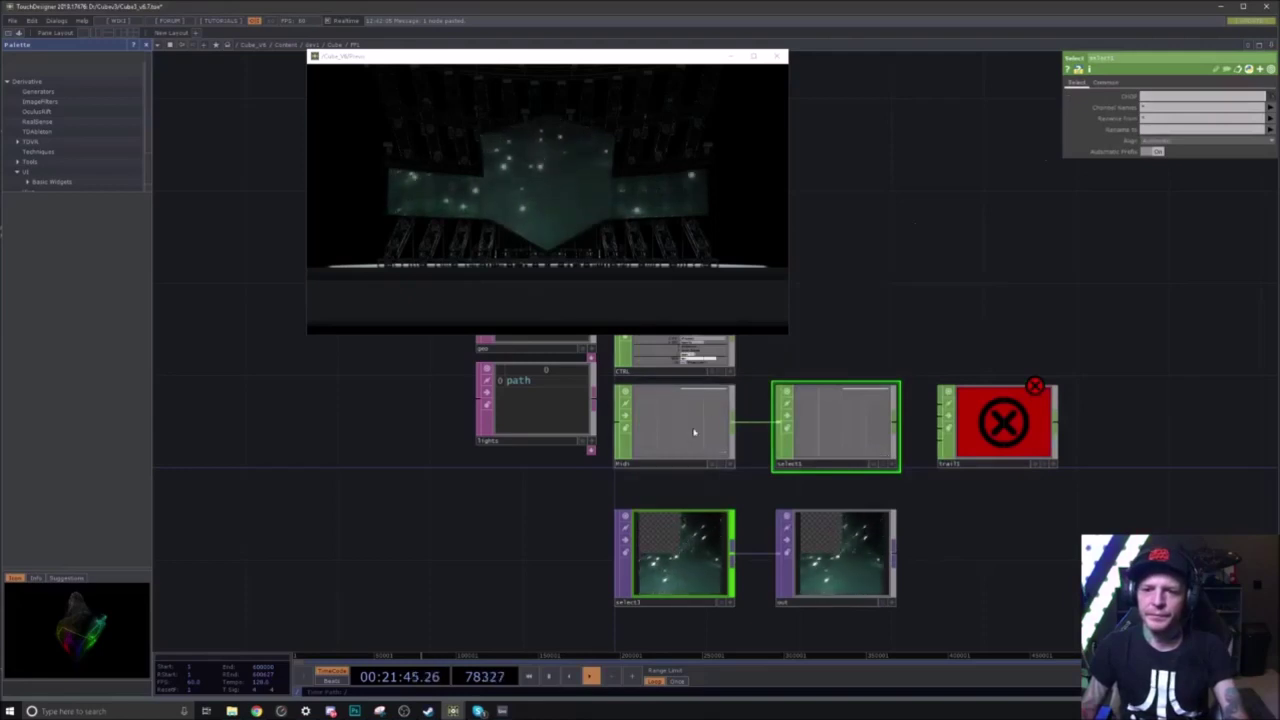
Step: Disconnect the wire between the MIDI and Select CHOPs and set the MIDI CHOP as the Select CHOP's source reference
{"action": "right_click", "coordinate": [762, 426]}
{"action": "left_click", "coordinate": [784, 451]}
{"action": "left_click_drag", "start_coordinate": [711, 434], "coordinate": [1150, 97]}
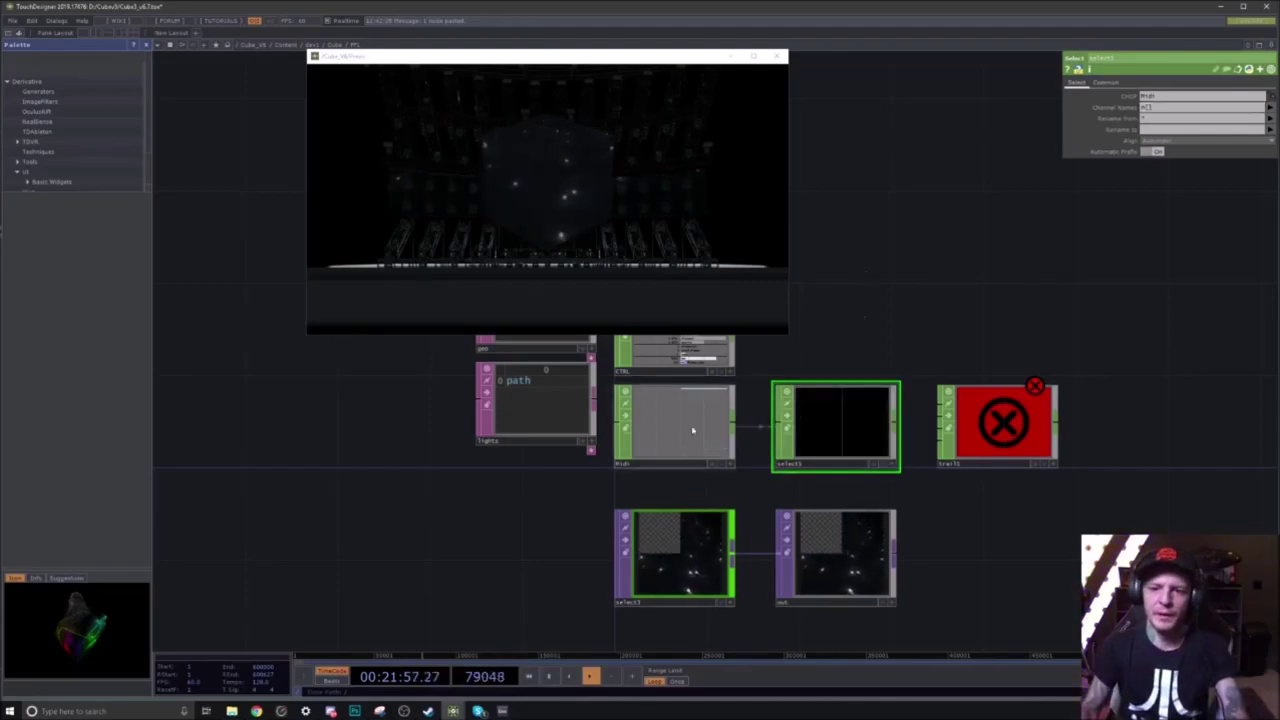
Step: Check the MIDI CHOP's upper note channels and set the Select CHOP's Channel Names to note_[115-128]
{"action": "scroll", "coordinate": [837, 480], "scroll_direction": "up", "scroll_amount": 10}
{"action": "scroll", "coordinate": [786, 569], "scroll_direction": "down", "scroll_amount": 5}
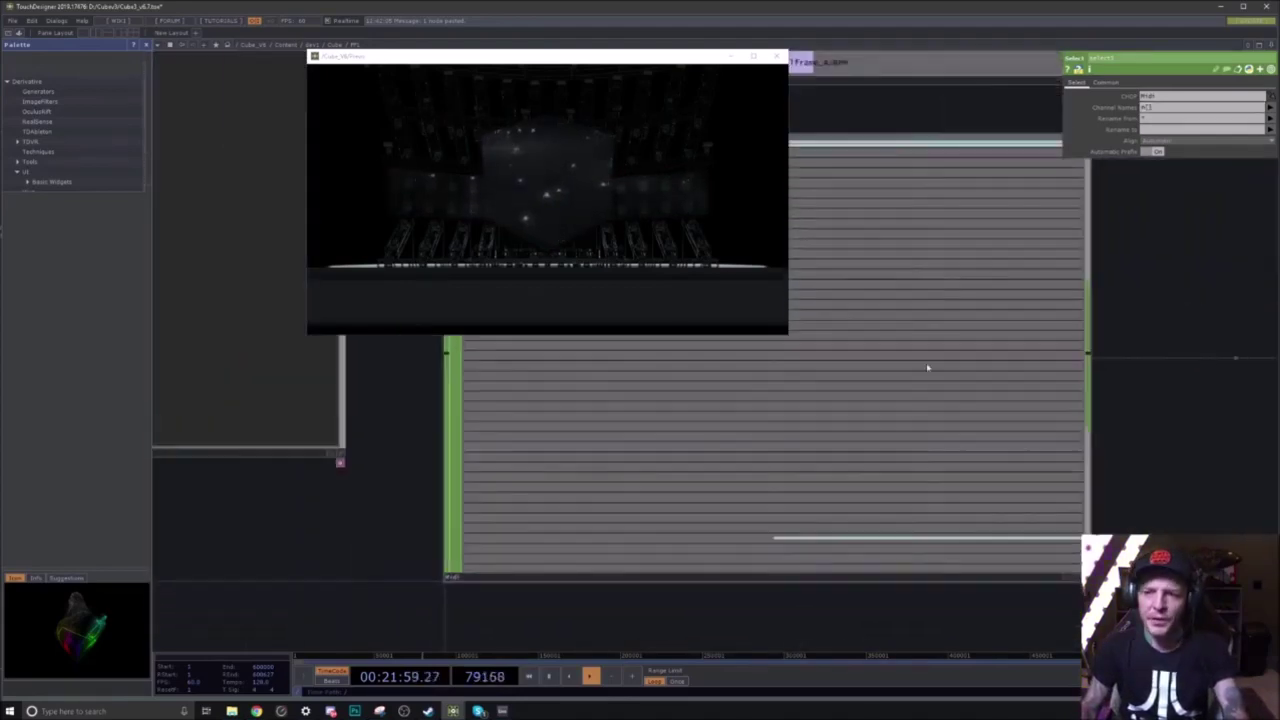
{"action": "left_click_drag", "start_coordinate": [1168, 107], "coordinate": [1122, 118]}
{"action": "type", "text": "no"}
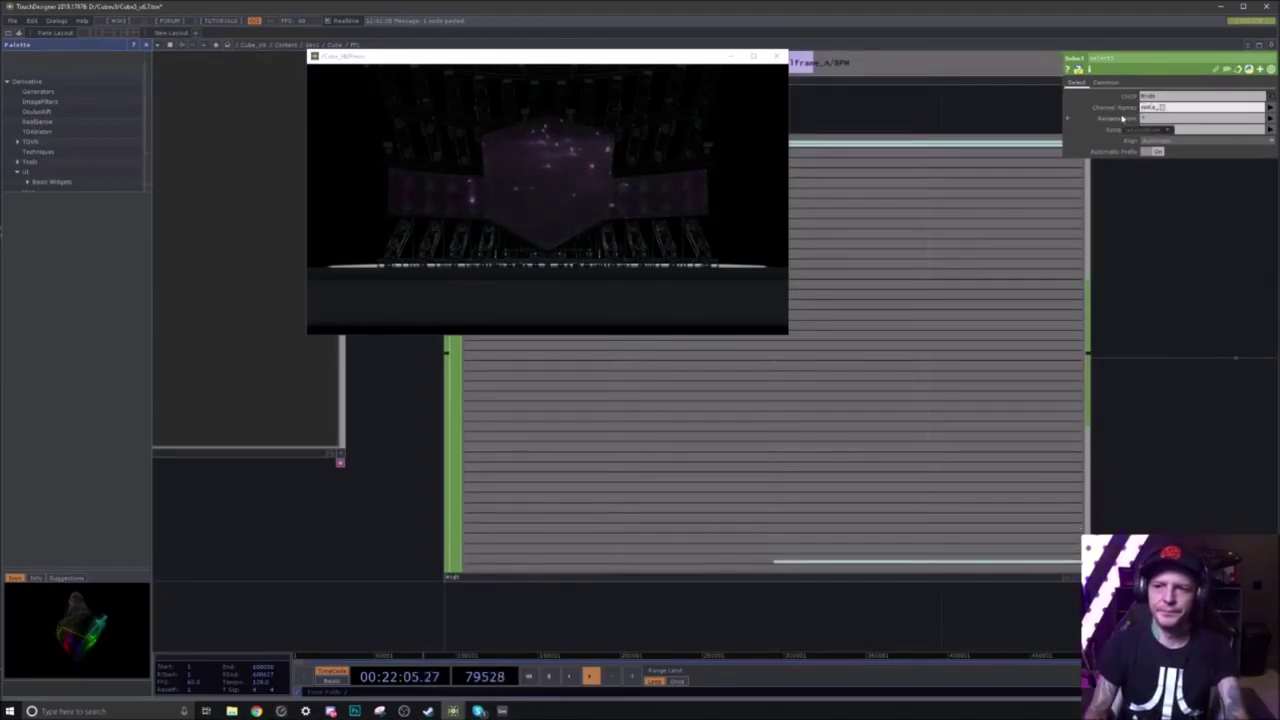
{"action": "type", "text": "te_[111-118"}
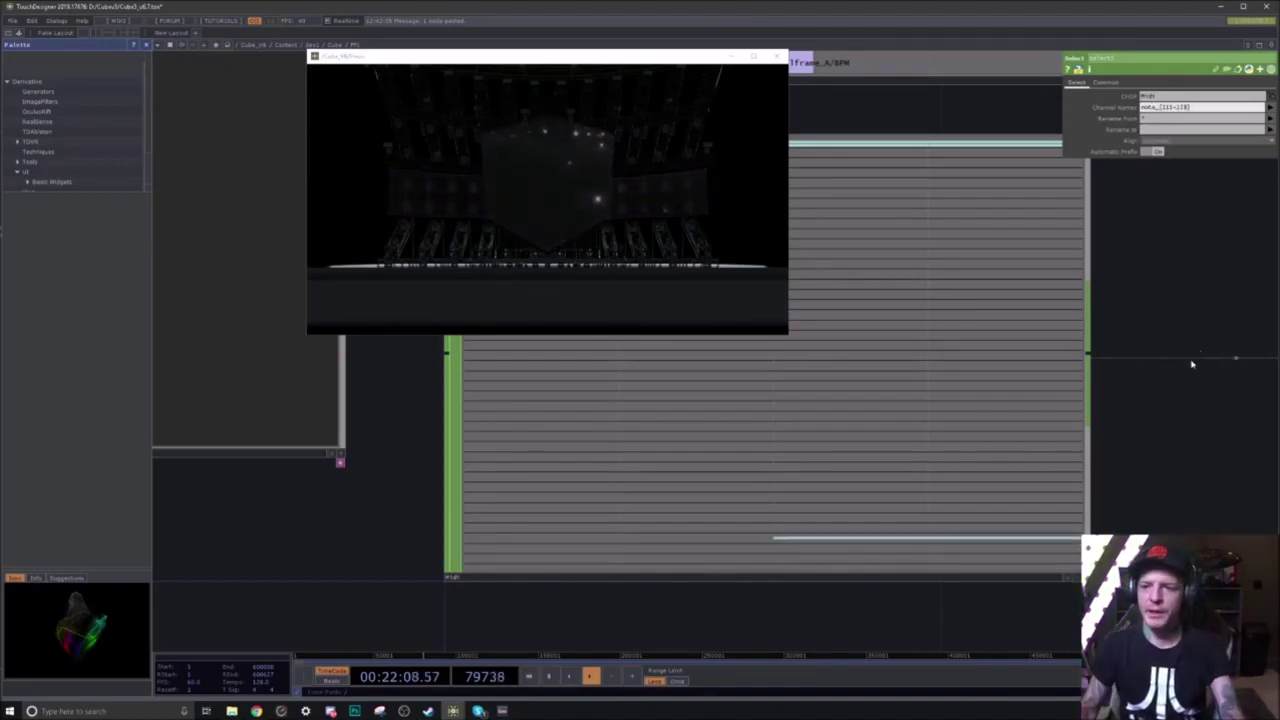
{"action": "scroll", "coordinate": [909, 449], "scroll_direction": "down", "scroll_amount": 5}
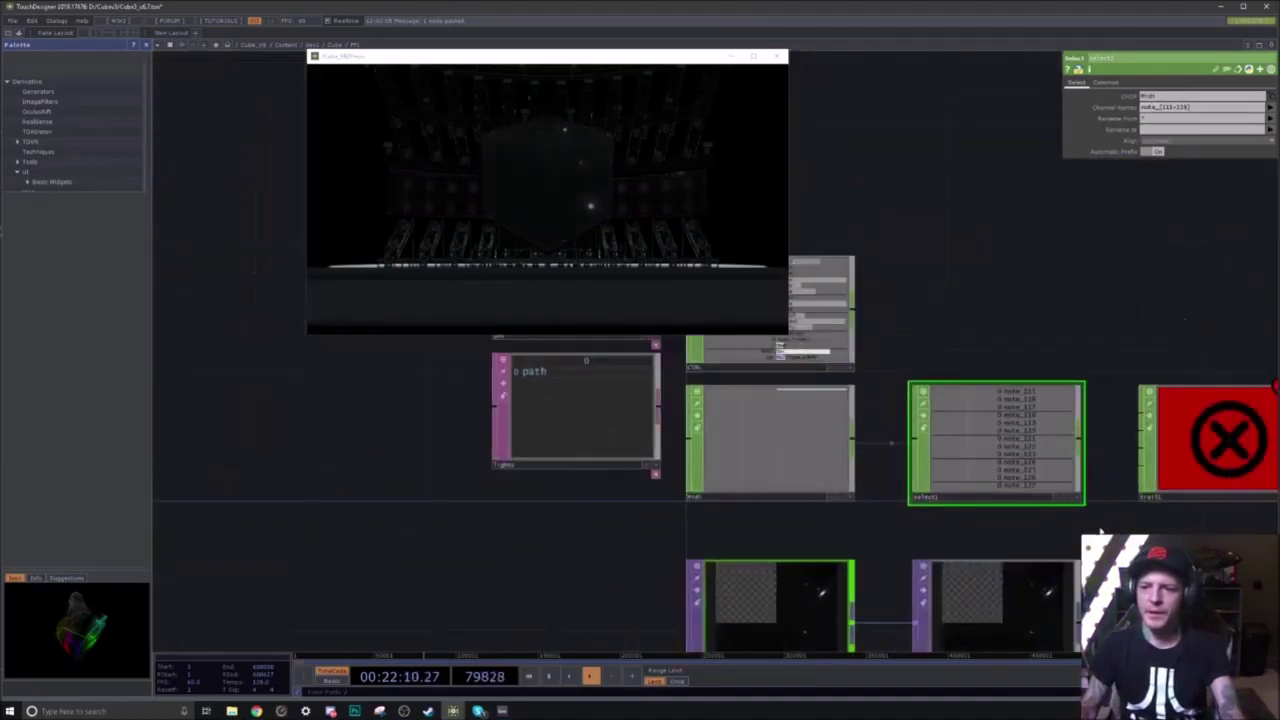
{"action": "left_click_drag", "start_coordinate": [1070, 523], "coordinate": [837, 514]}
{"action": "scroll", "coordinate": [822, 472], "scroll_direction": "up", "scroll_amount": 5}
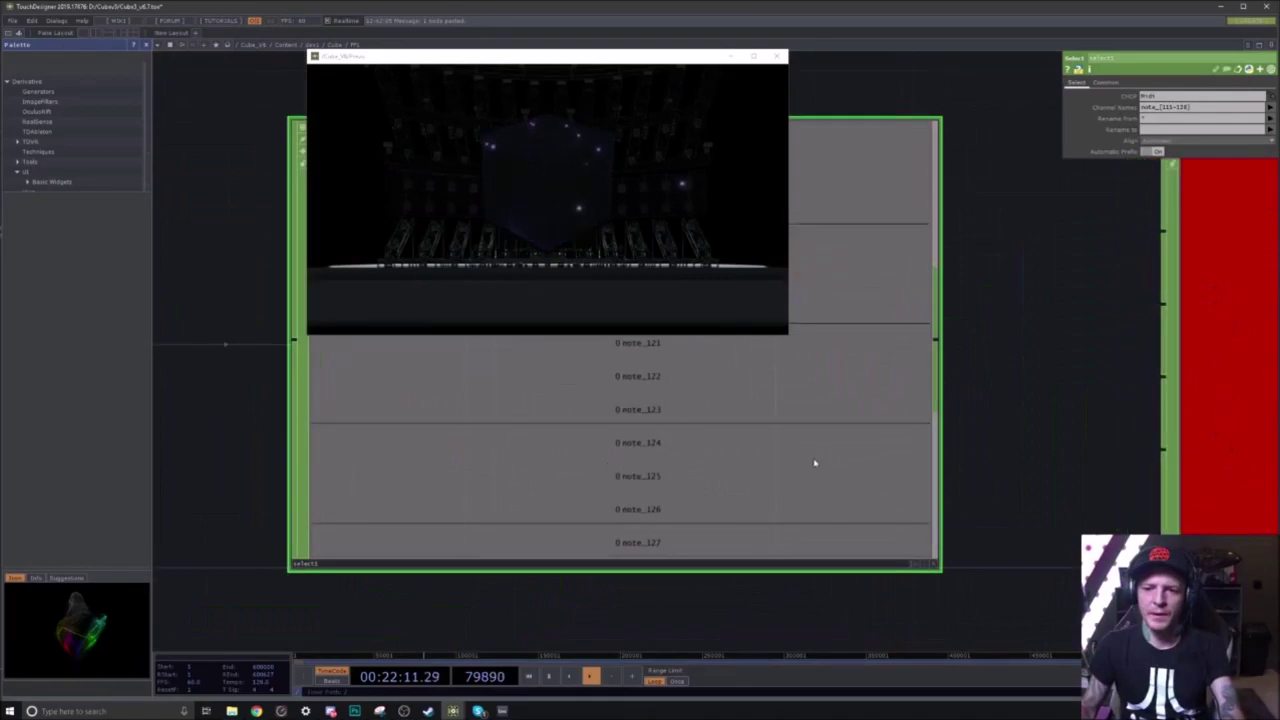
Step: Connect the Select CHOP's output to the Trail CHOP
{"action": "scroll", "coordinate": [854, 478], "scroll_direction": "down", "scroll_amount": 7}
{"action": "scroll", "coordinate": [840, 468], "scroll_direction": "up", "scroll_amount": 5}
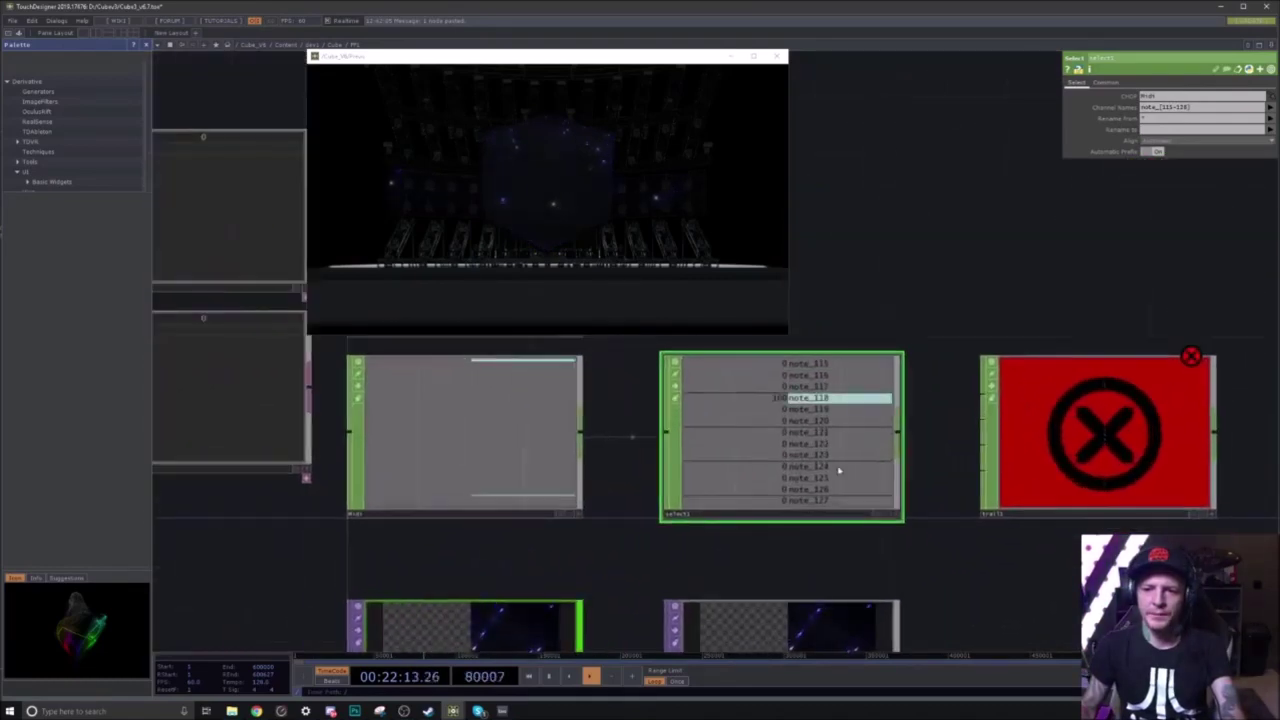
{"action": "left_click_drag", "start_coordinate": [901, 468], "coordinate": [866, 413]}
{"action": "left_click_drag", "start_coordinate": [1118, 514], "coordinate": [858, 538]}
Step: Add a CHOP to TOP beside the Trail CHOP to turn the note trails into an image
{"action": "right_click", "coordinate": [840, 482]}
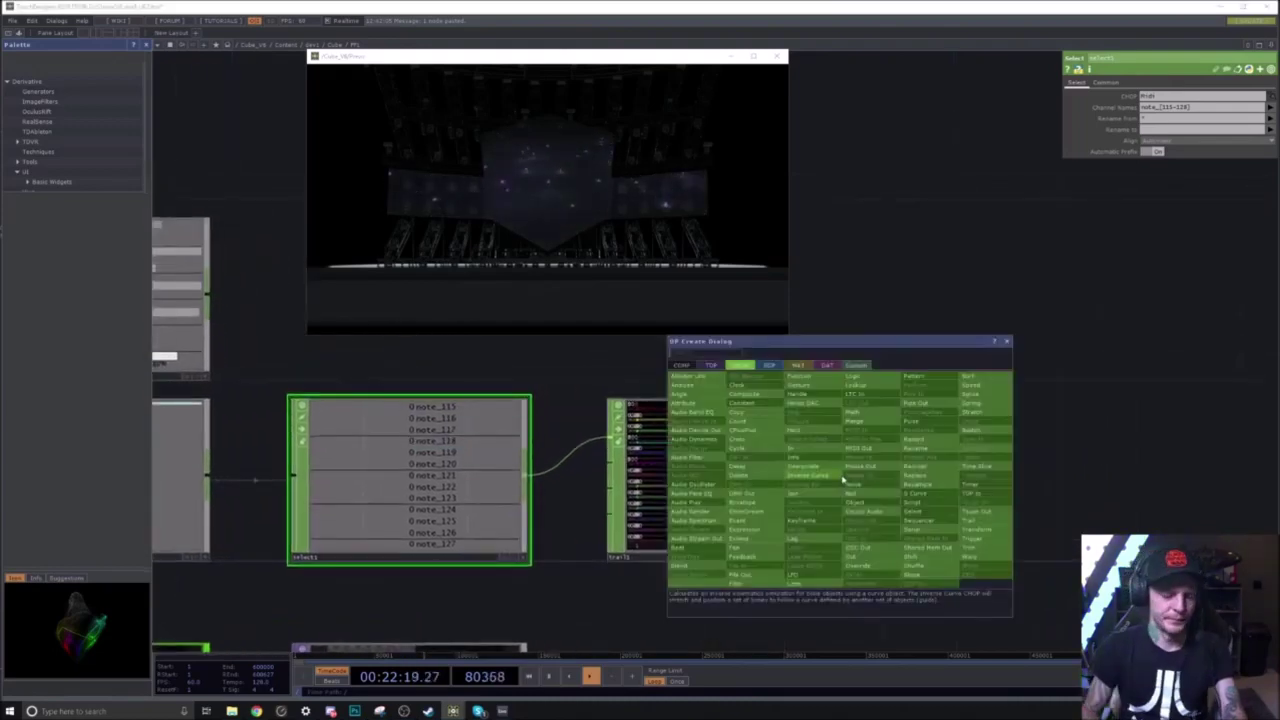
{"action": "left_click", "coordinate": [710, 365]}
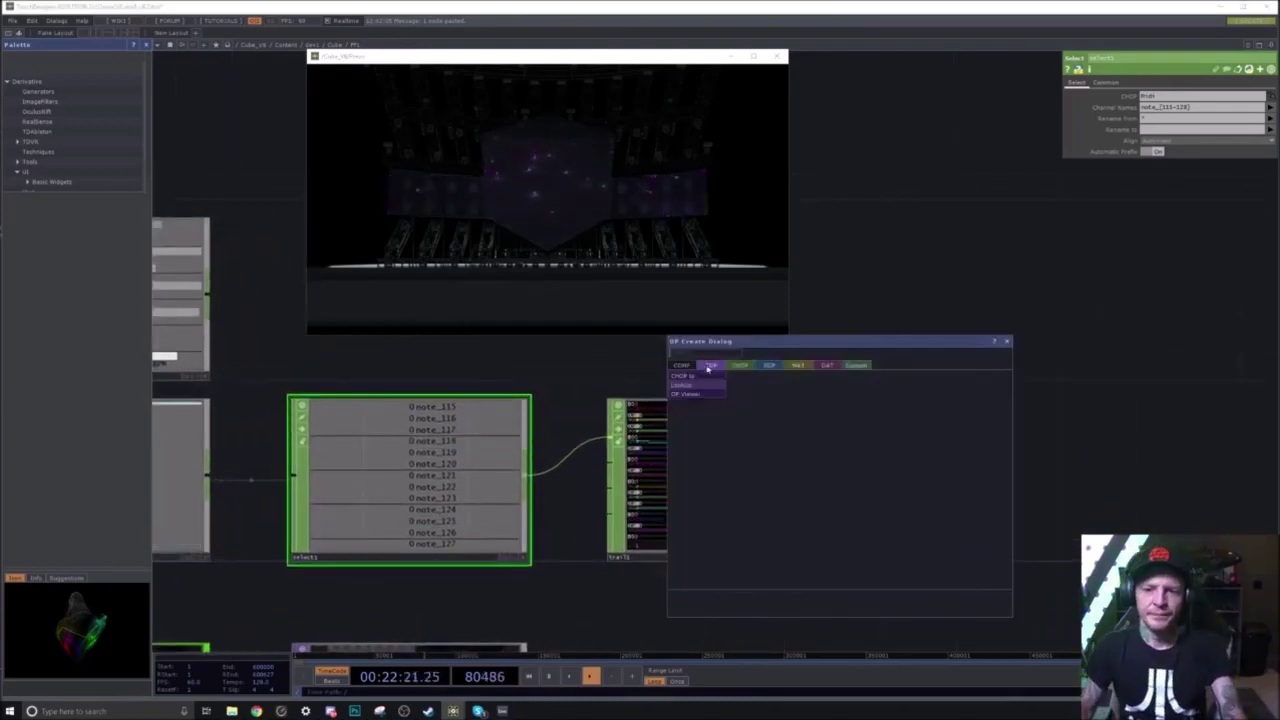
{"action": "left_click", "coordinate": [698, 382]}
{"action": "left_click", "coordinate": [951, 517]}
{"action": "scroll", "coordinate": [1011, 594], "scroll_direction": "up", "scroll_amount": 3}
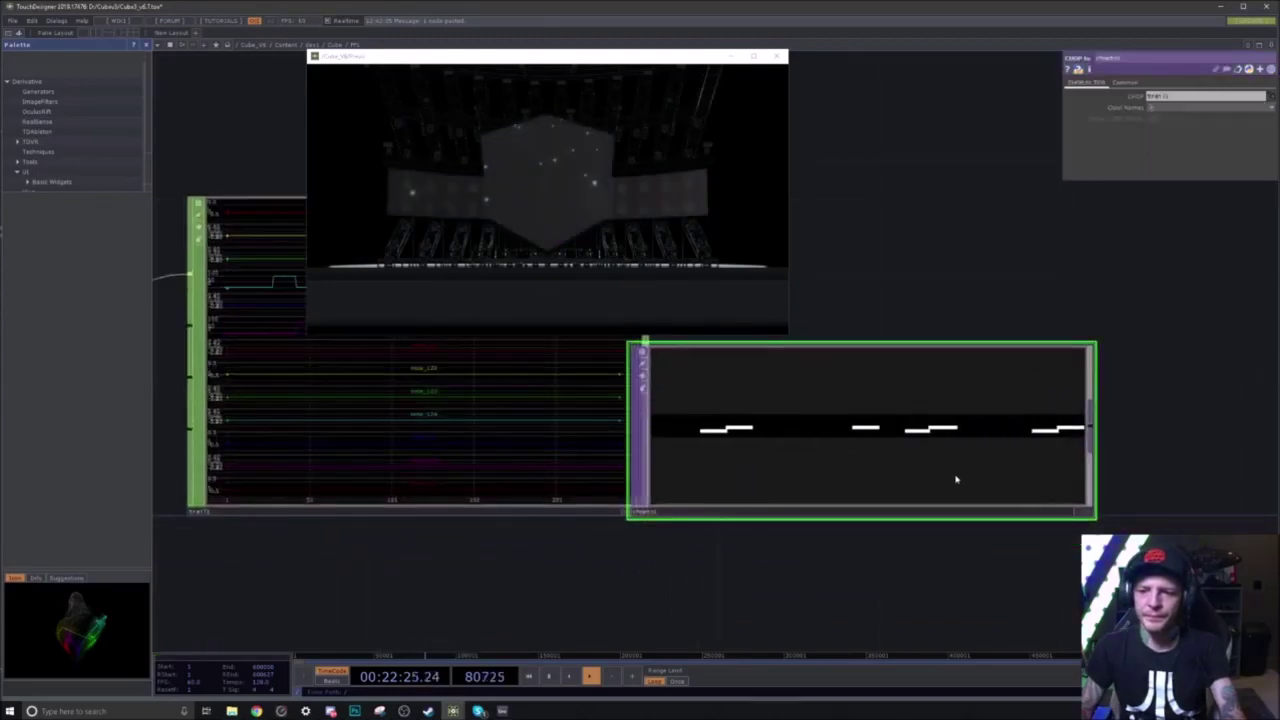
Step: Compare the Output Aspect options of the CHOP to TOP and set it to Custom Aspect
{"action": "left_click", "coordinate": [1126, 84]}
{"action": "left_click", "coordinate": [1161, 130]}
{"action": "left_click", "coordinate": [1166, 157]}
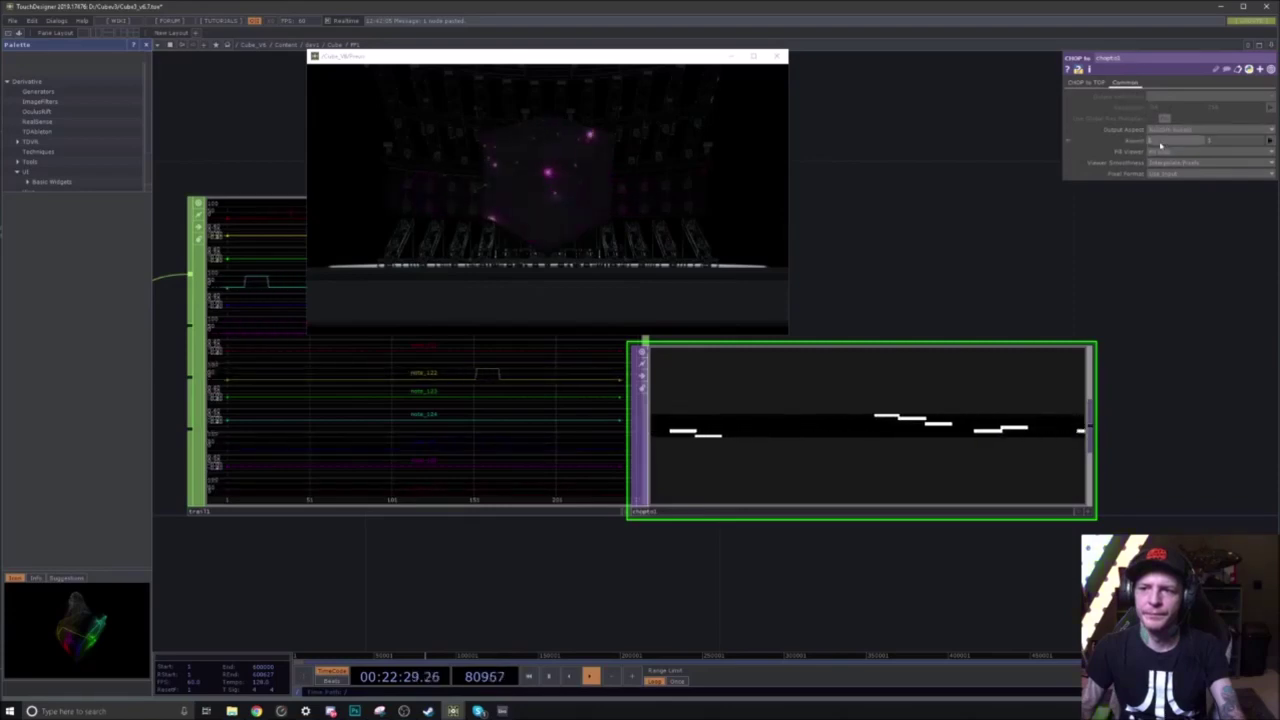
{"action": "left_click", "coordinate": [1090, 84]}
{"action": "left_click", "coordinate": [1129, 84]}
{"action": "left_click", "coordinate": [1173, 132]}
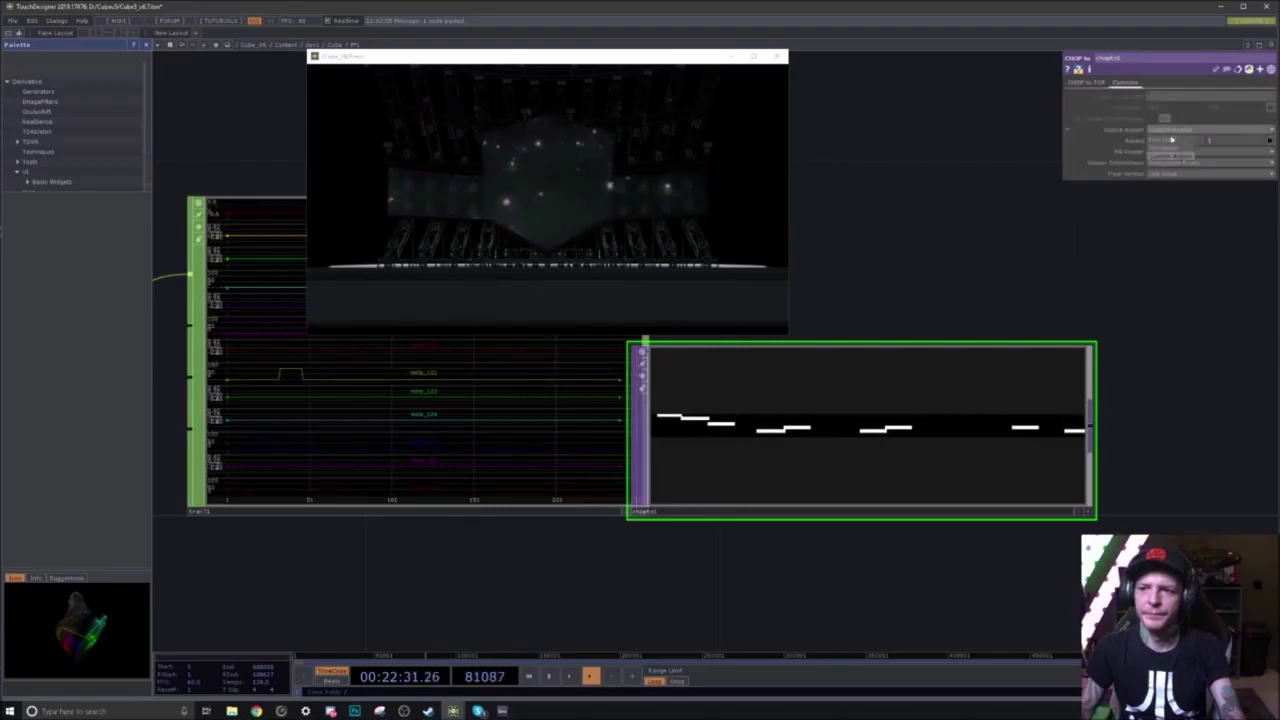
{"action": "left_click", "coordinate": [1168, 151]}
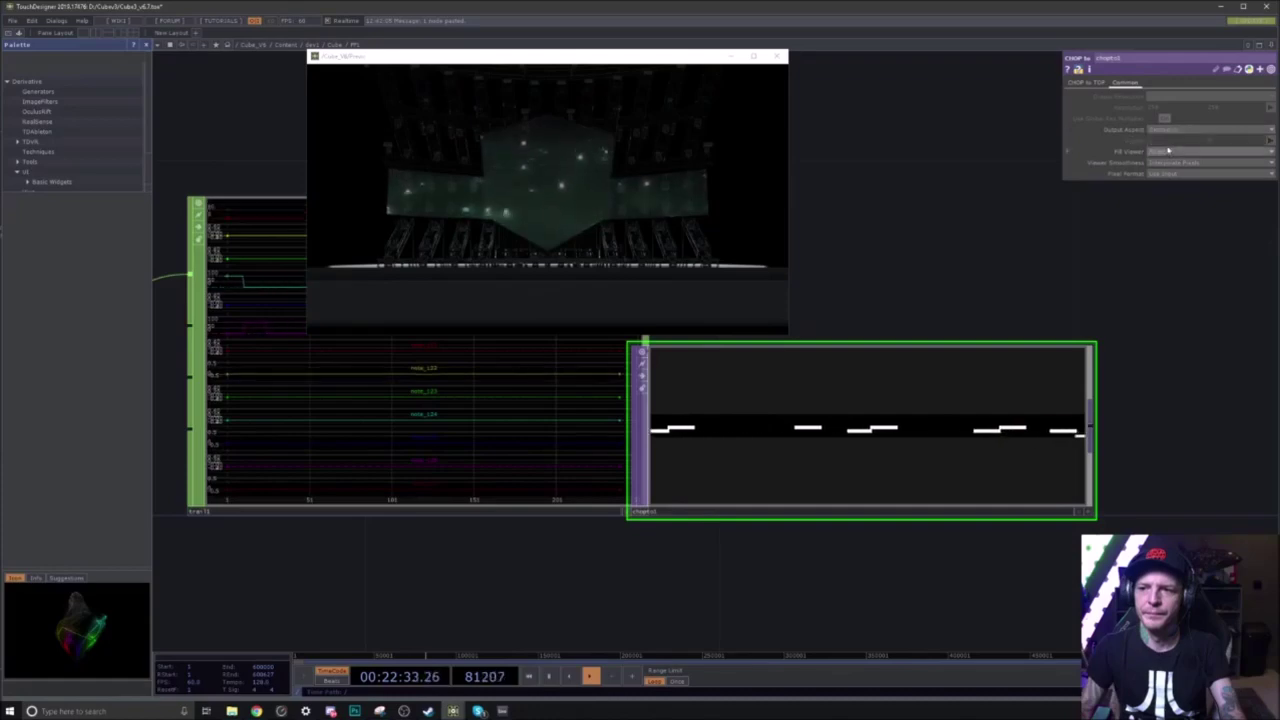
{"action": "left_click", "coordinate": [1173, 131]}
{"action": "left_click", "coordinate": [1170, 156]}
{"action": "left_click", "coordinate": [1270, 141]}
{"action": "left_click", "coordinate": [1267, 153]}
{"action": "left_click_drag", "start_coordinate": [893, 321], "coordinate": [806, 350]}
{"action": "left_click_drag", "start_coordinate": [701, 391], "coordinate": [791, 304]}
{"action": "scroll", "coordinate": [620, 480], "scroll_direction": "down", "scroll_amount": 5}
{"action": "scroll", "coordinate": [600, 470], "scroll_direction": "up", "scroll_amount": 5}
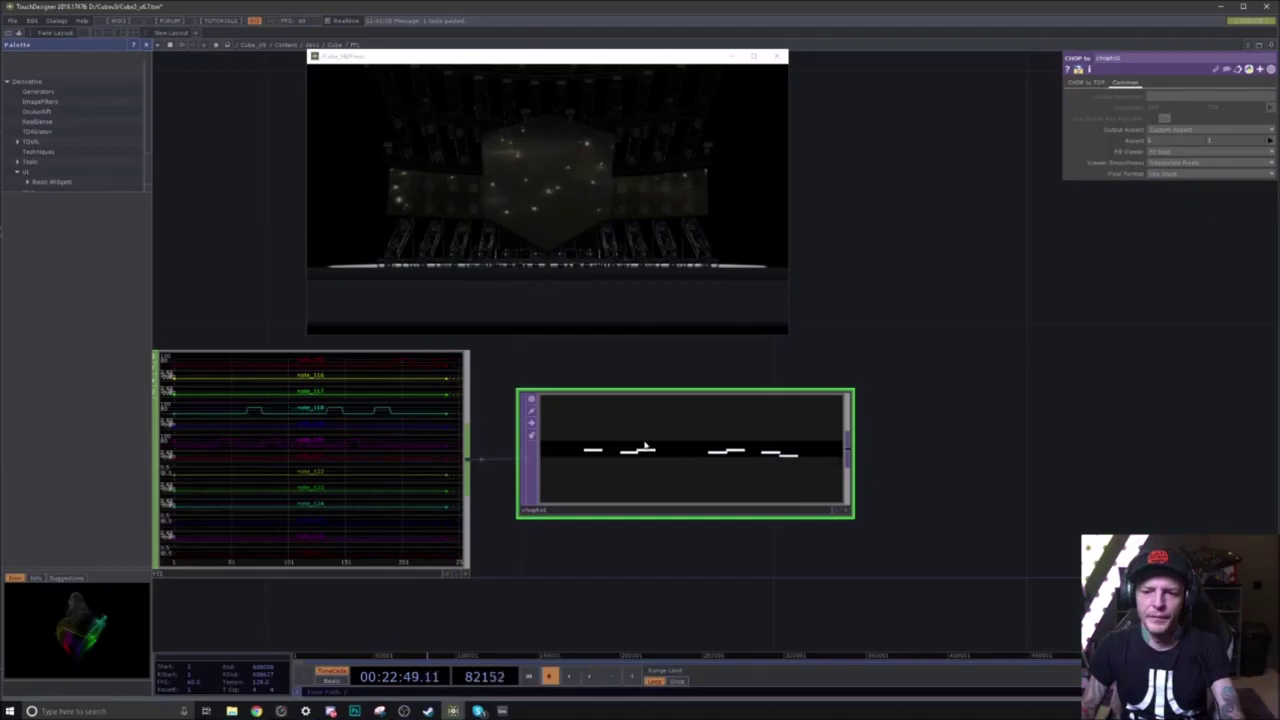
Step: Switch to Ableton Live, move its window up so the Cube clip's notes are visible, and select the last note
{"action": "left_click", "coordinate": [502, 711]}
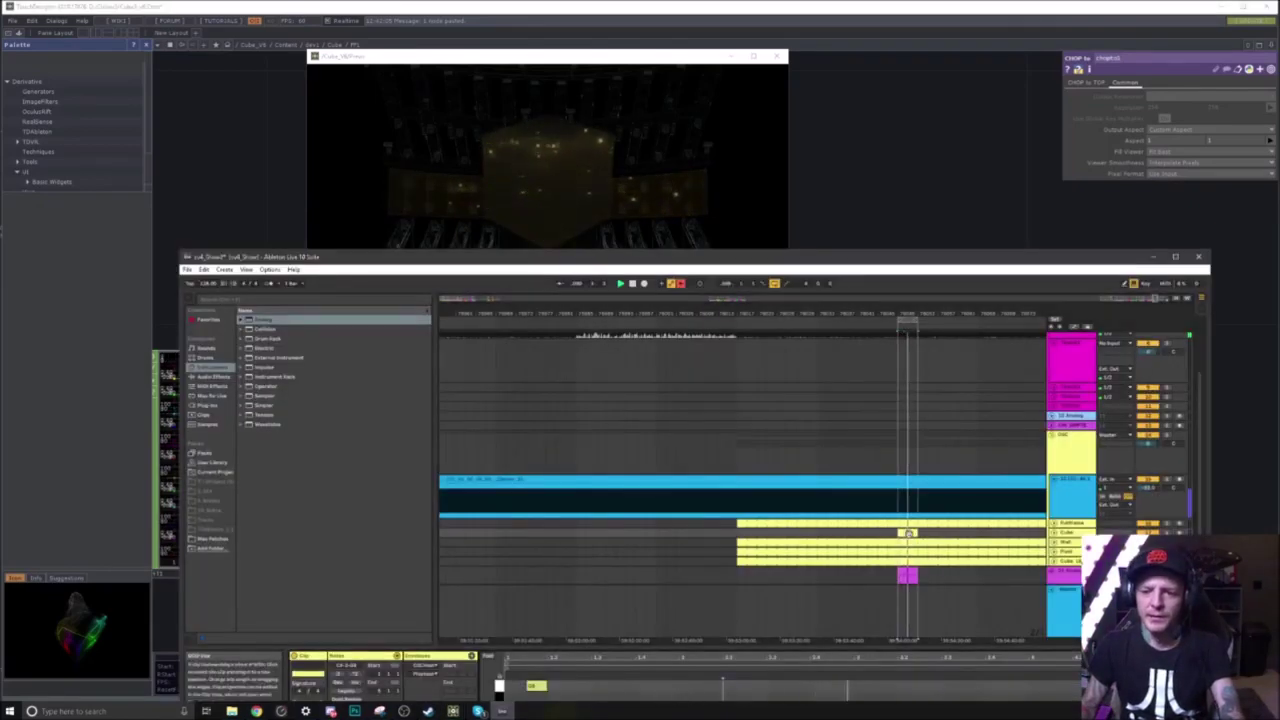
{"action": "left_click_drag", "start_coordinate": [937, 264], "coordinate": [853, 120]}
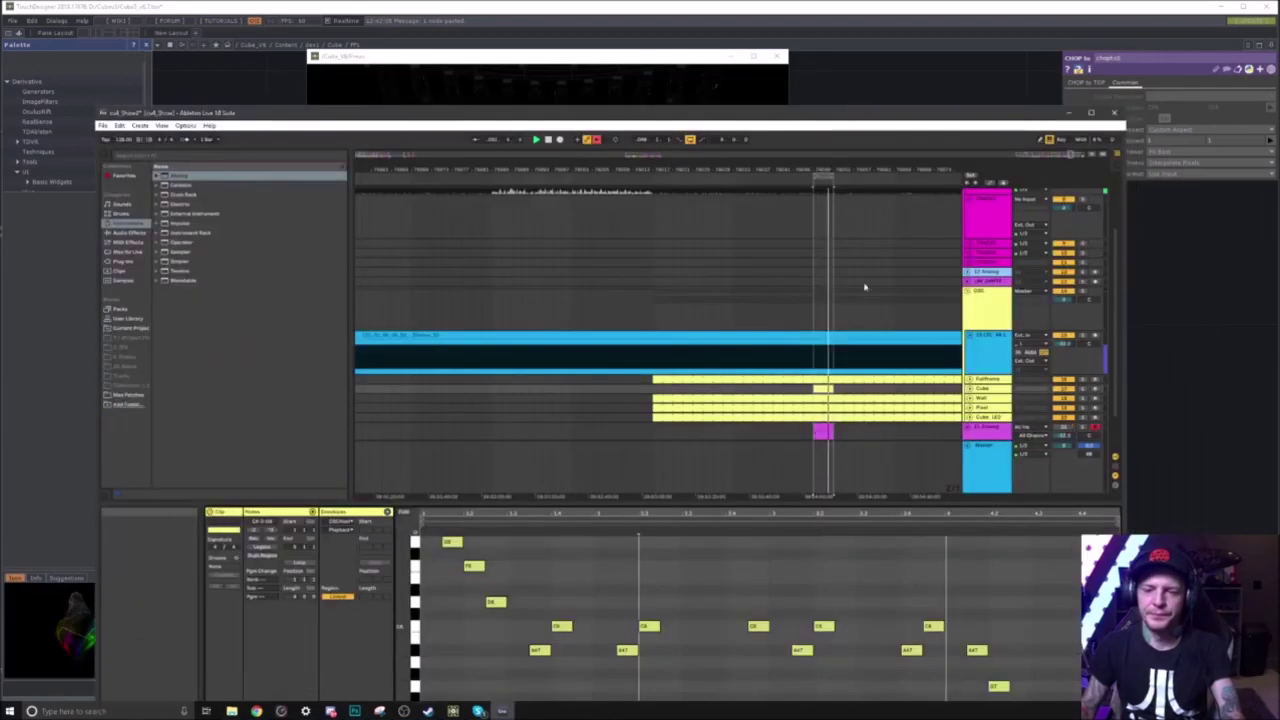
{"action": "left_click_drag", "start_coordinate": [1050, 635], "coordinate": [988, 640]}
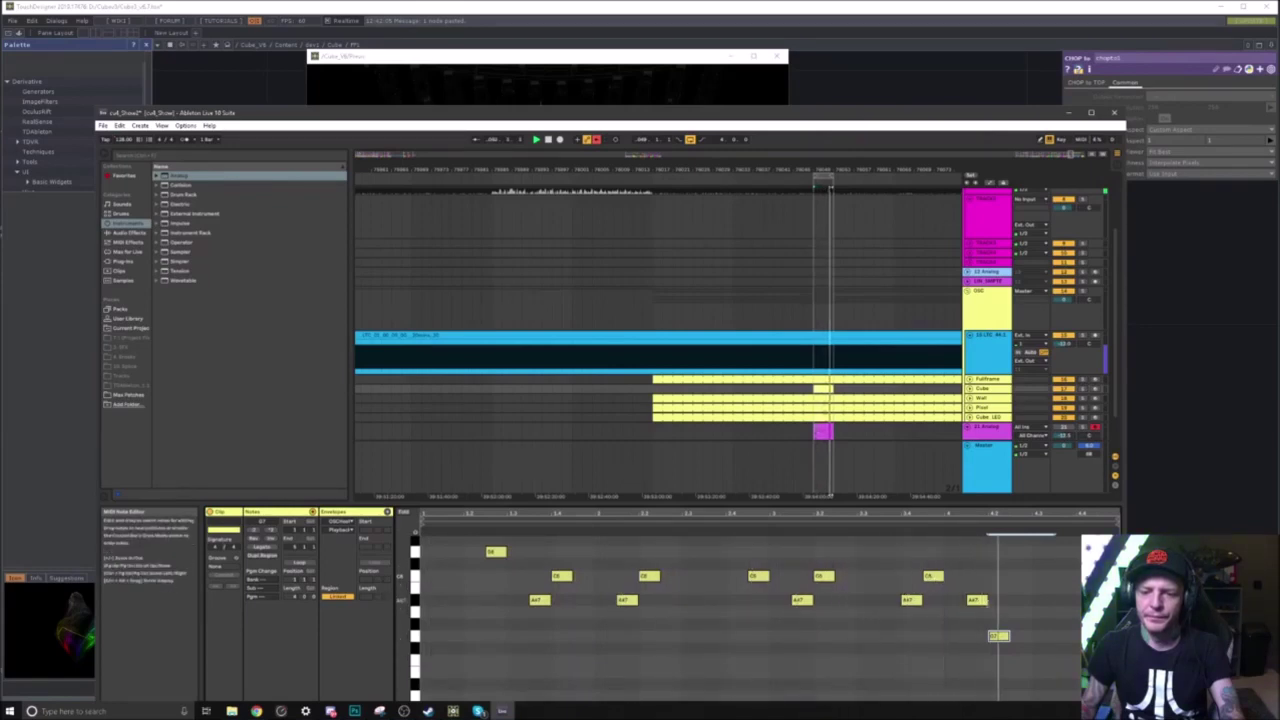
Step: Try shifting the Cube clip's last note one grid step later, move it back, and check the trail image in TouchDesigner
{"action": "left_click_drag", "start_coordinate": [1008, 637], "coordinate": [1030, 640]}
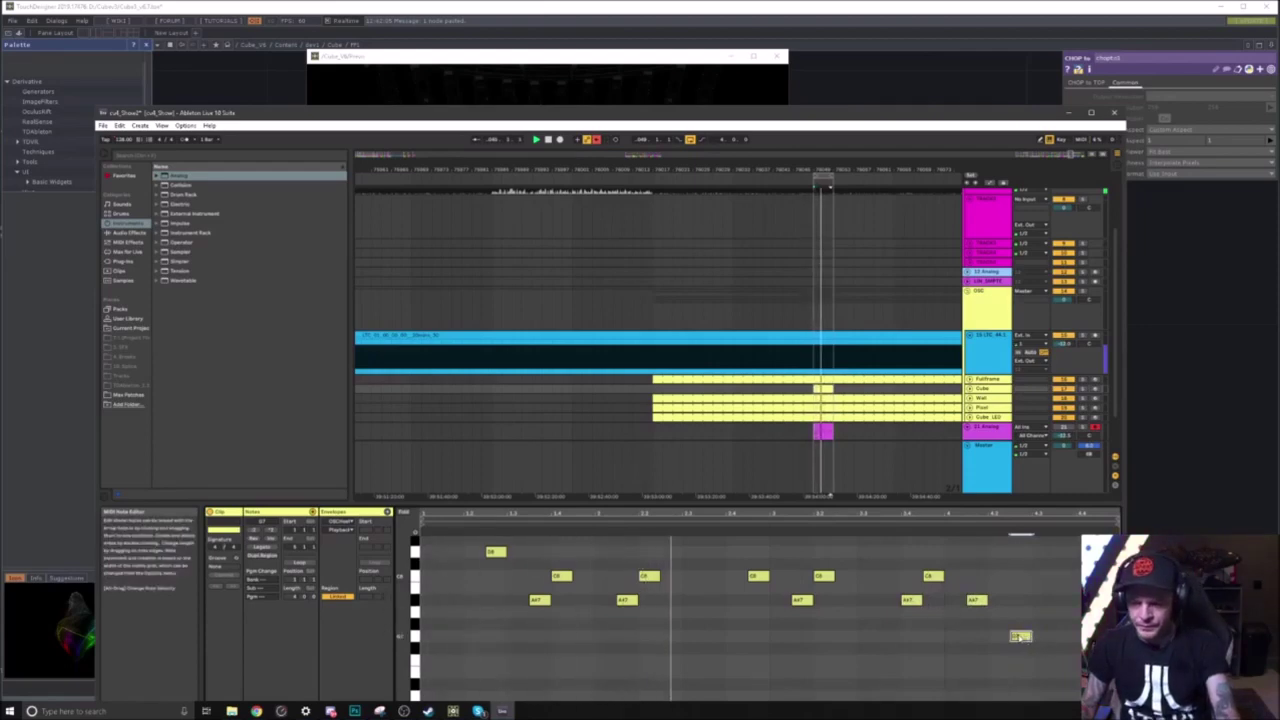
{"action": "left_click_drag", "start_coordinate": [1018, 638], "coordinate": [1005, 638]}
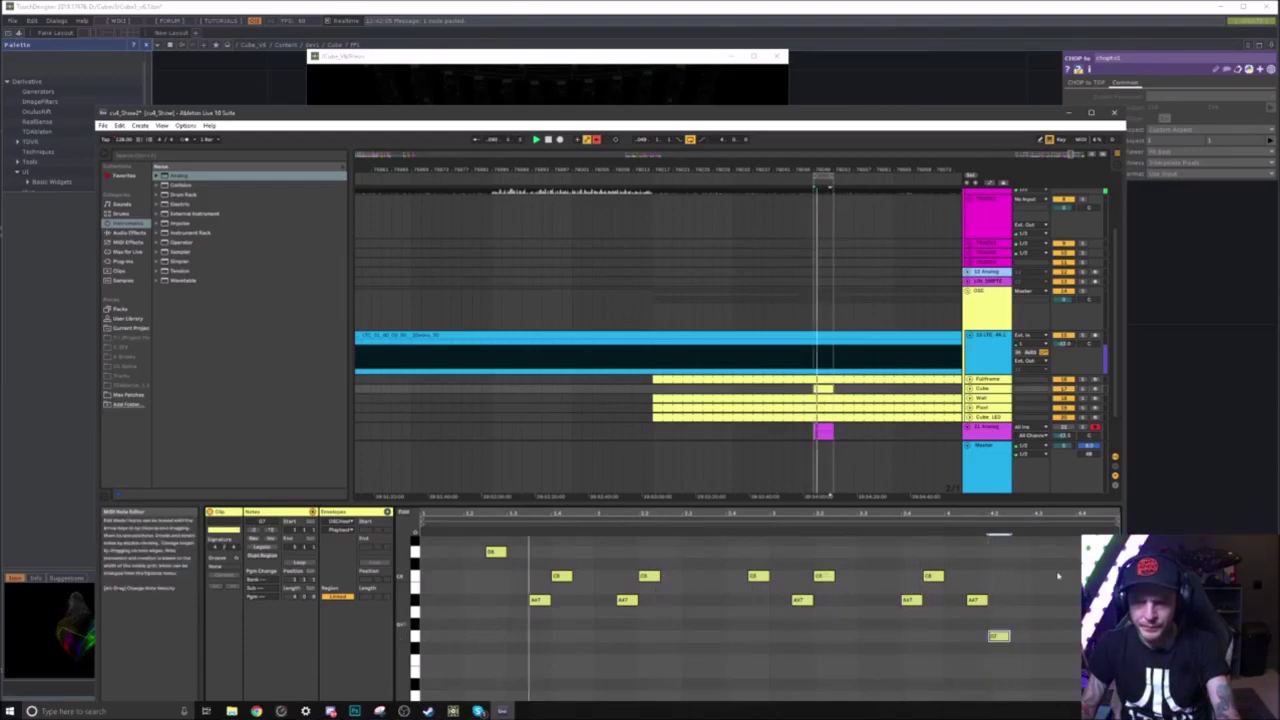
{"action": "key", "text": "alt+Tab"}
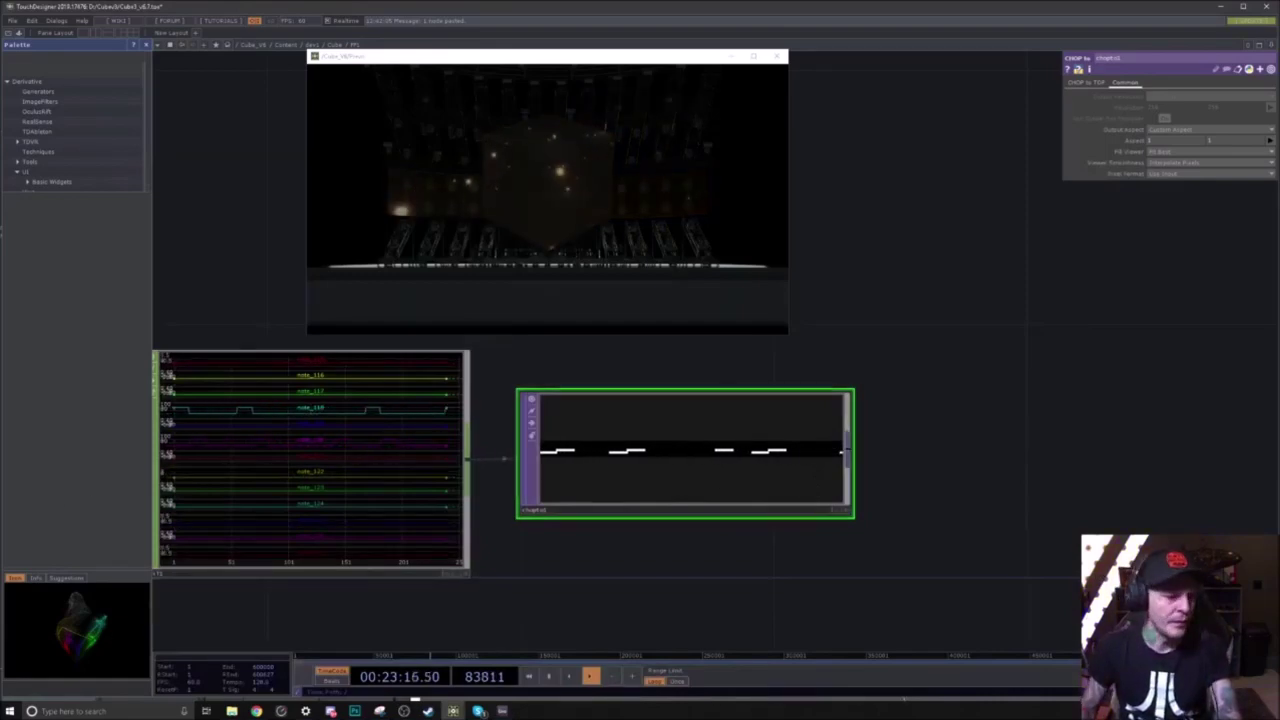
{"action": "key", "text": "alt+Tab"}
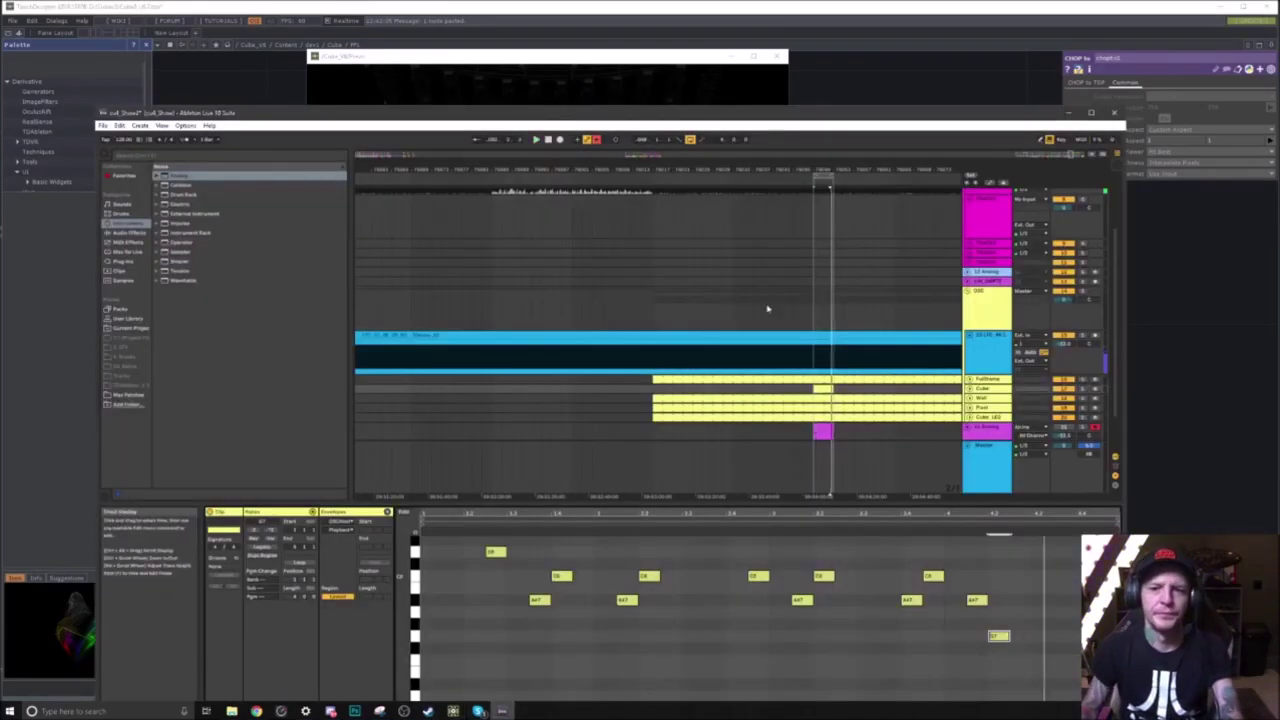
Step: Turn on looping for the Cube clip, extend it both ways to match the neighbouring yellow clips, and start playback
{"action": "left_click", "coordinate": [828, 218]}
{"action": "left_click_drag", "start_coordinate": [822, 185], "coordinate": [615, 164]}
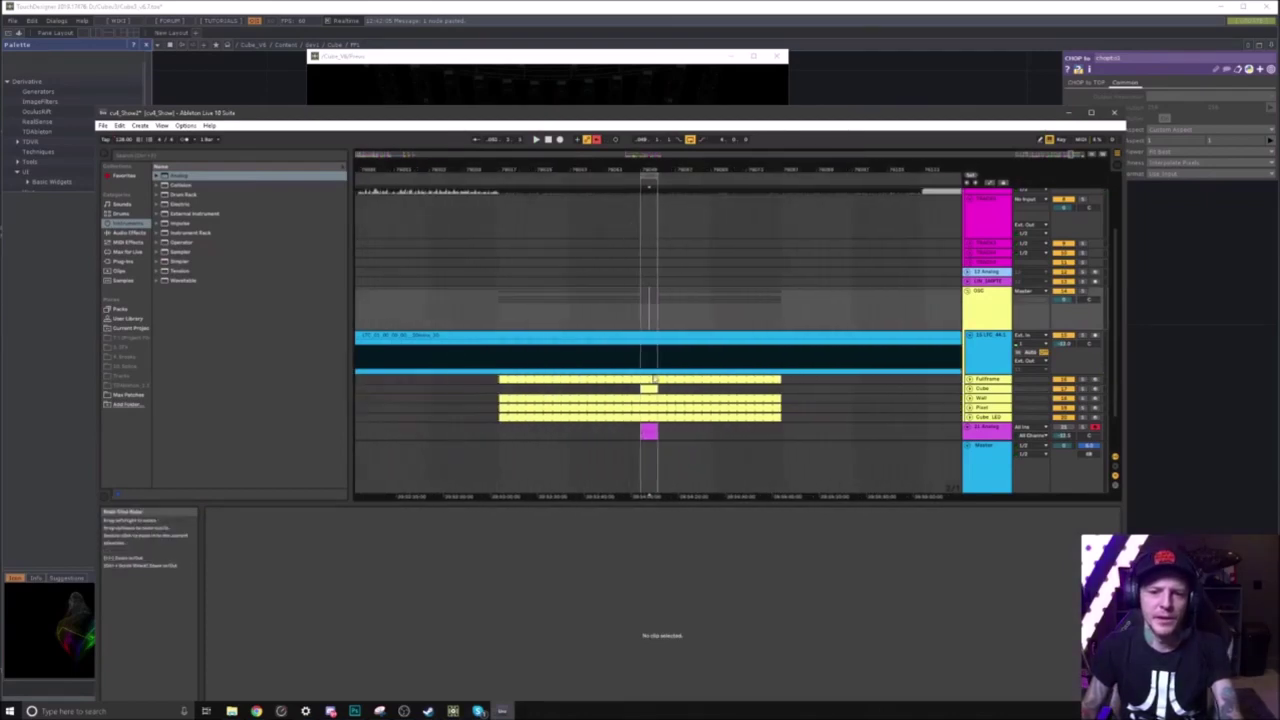
{"action": "left_click_drag", "start_coordinate": [642, 389], "coordinate": [503, 389]}
{"action": "left_click", "coordinate": [645, 390]}
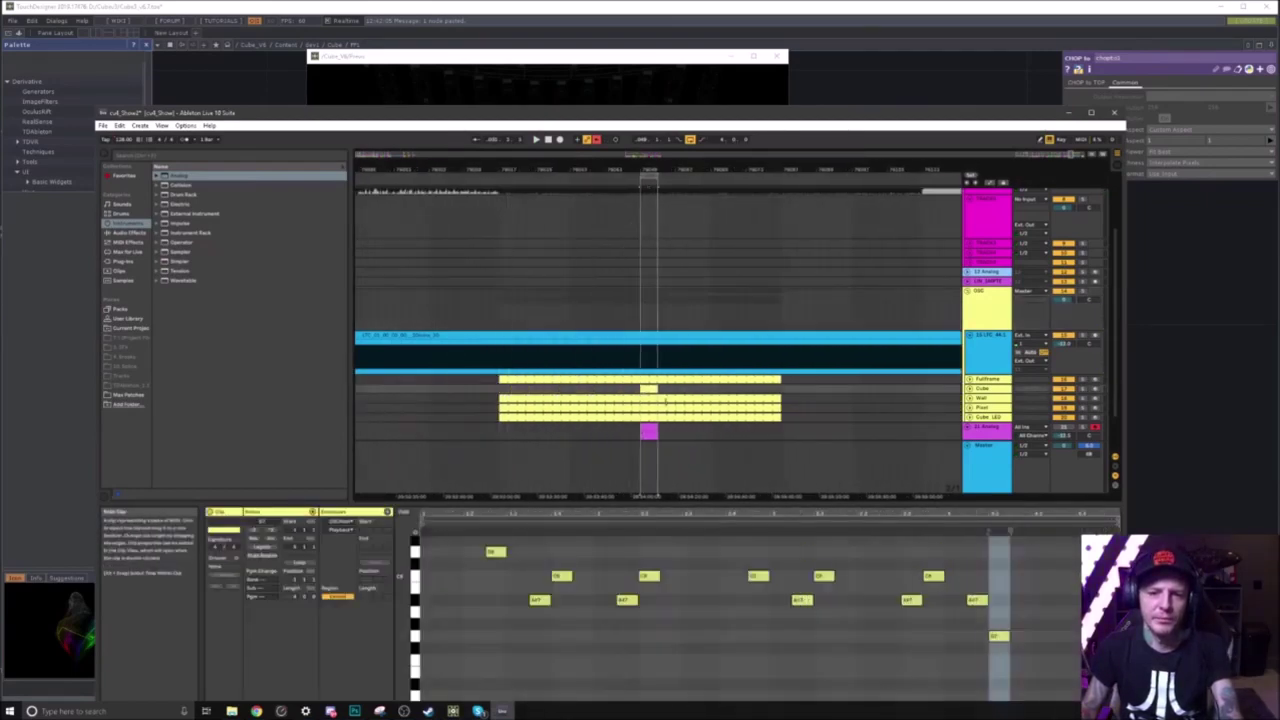
{"action": "left_click", "coordinate": [301, 563]}
{"action": "left_click_drag", "start_coordinate": [642, 389], "coordinate": [492, 394]}
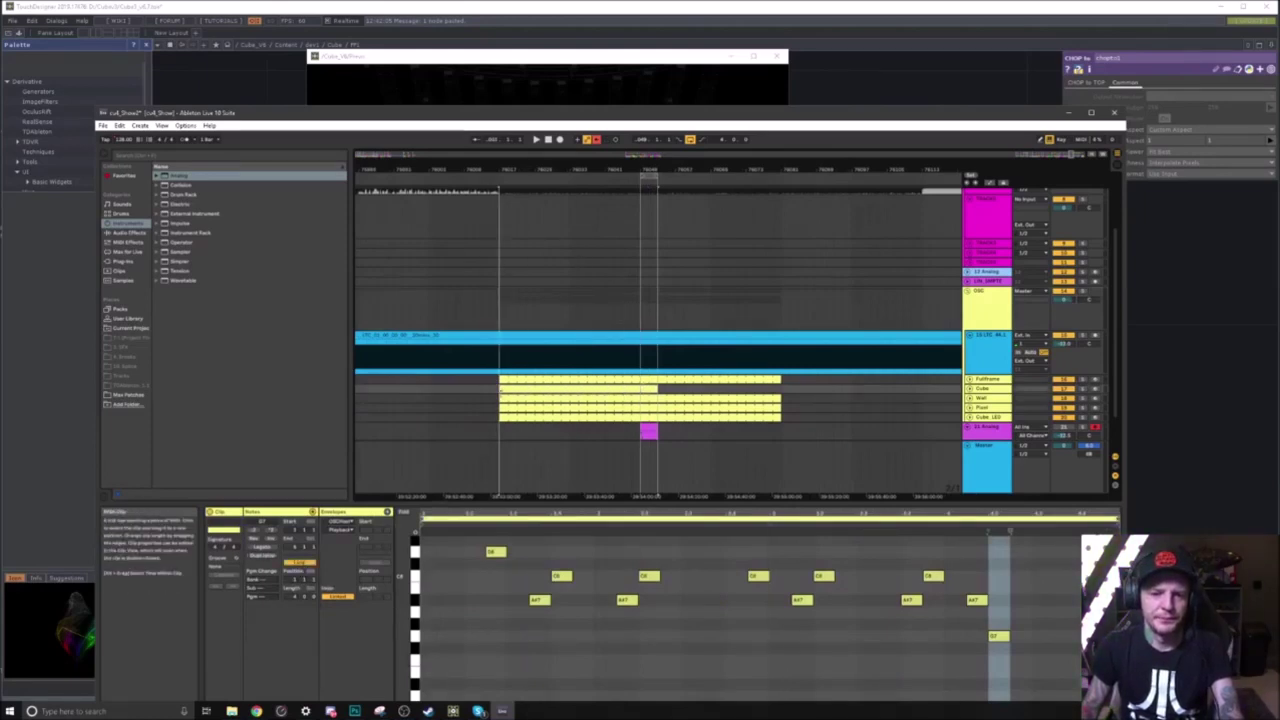
{"action": "left_click_drag", "start_coordinate": [674, 398], "coordinate": [776, 398]}
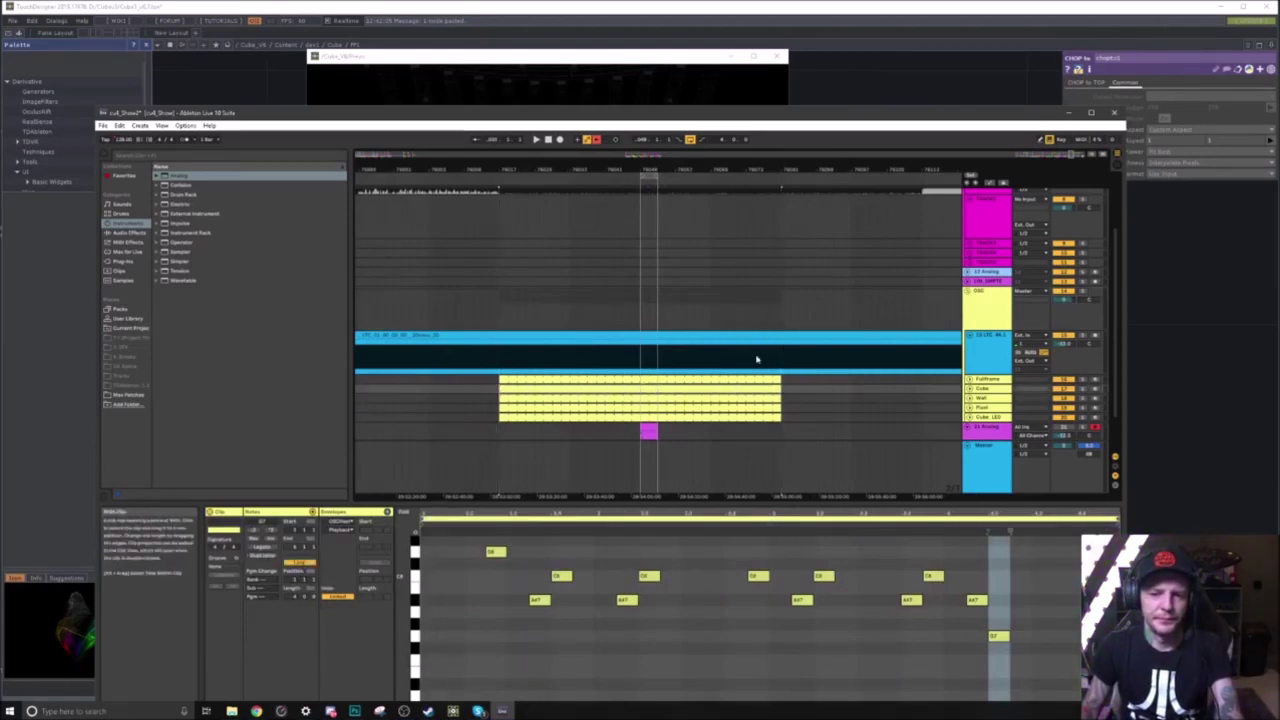
{"action": "key", "text": "space"}
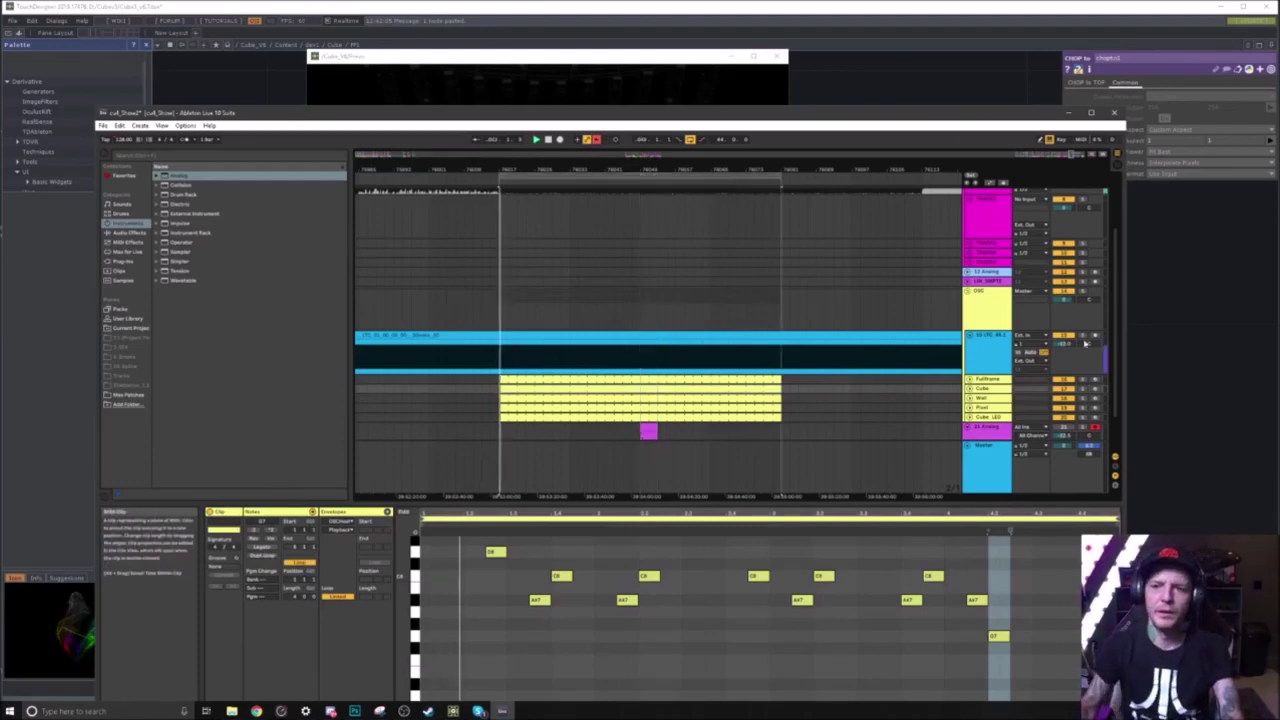
Step: Switch back to TouchDesigner and add a Resolution TOP after the CHOP to TOP
{"action": "left_click", "coordinate": [890, 24]}
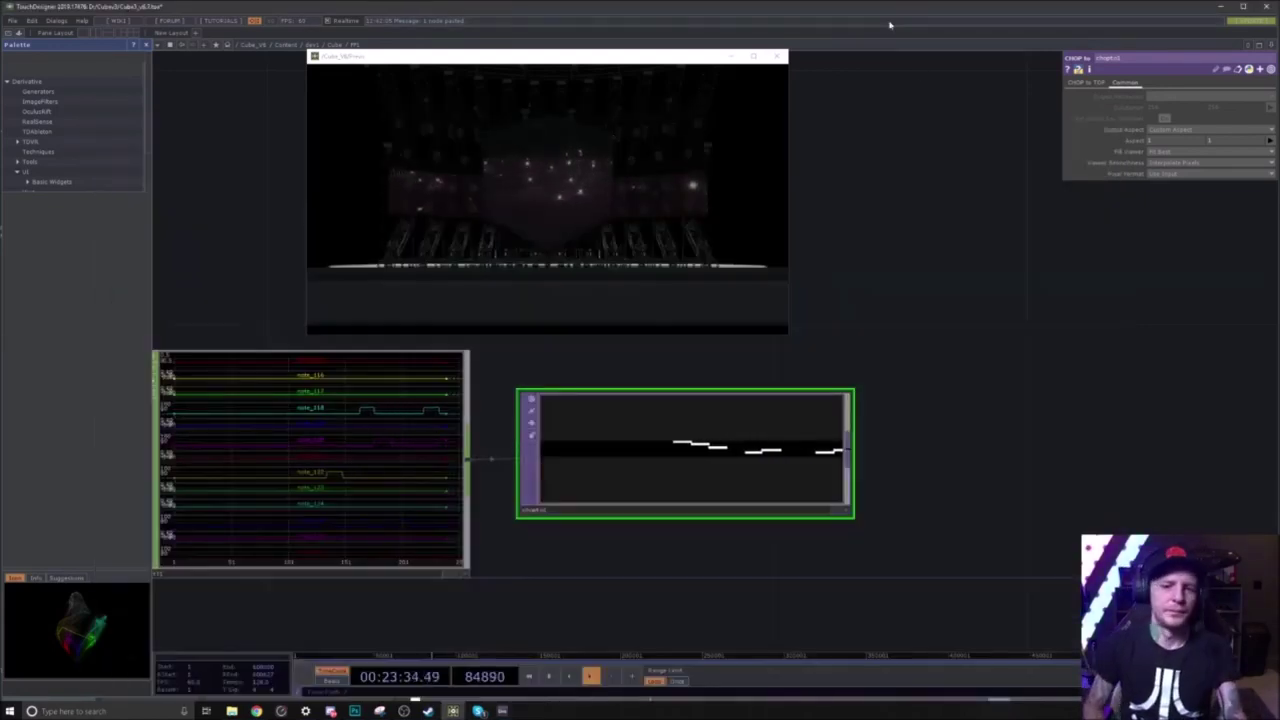
{"action": "scroll", "coordinate": [632, 529], "scroll_direction": "down", "scroll_amount": 1}
{"action": "scroll", "coordinate": [632, 529], "scroll_direction": "down", "scroll_amount": 3}
{"action": "scroll", "coordinate": [665, 488], "scroll_direction": "up", "scroll_amount": 2}
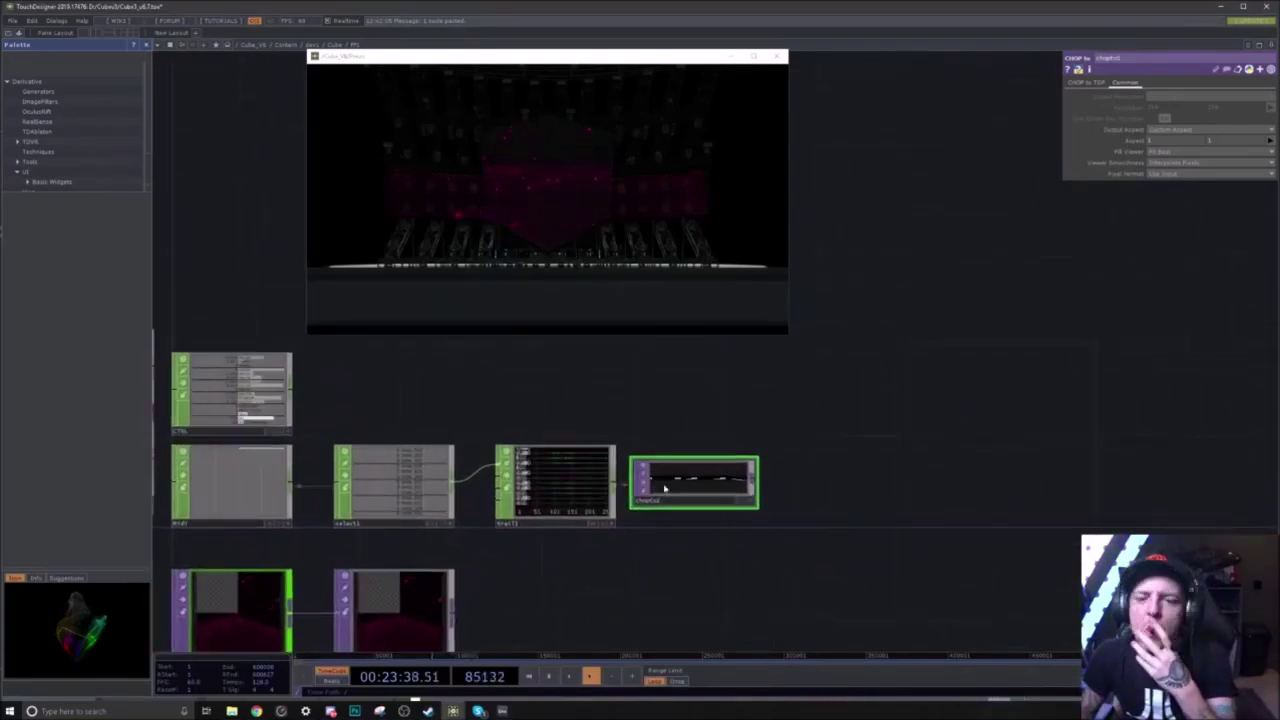
{"action": "right_click", "coordinate": [754, 482]}
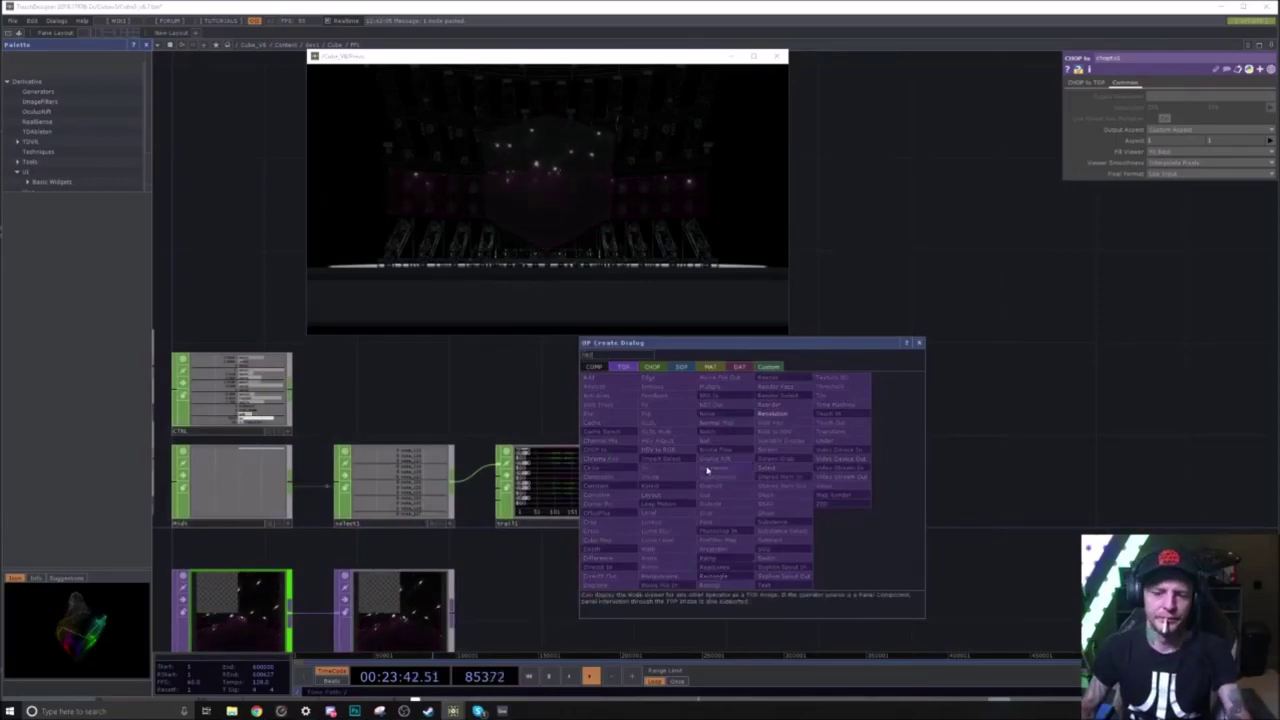
{"action": "left_click", "coordinate": [778, 415]}
{"action": "left_click", "coordinate": [834, 480]}
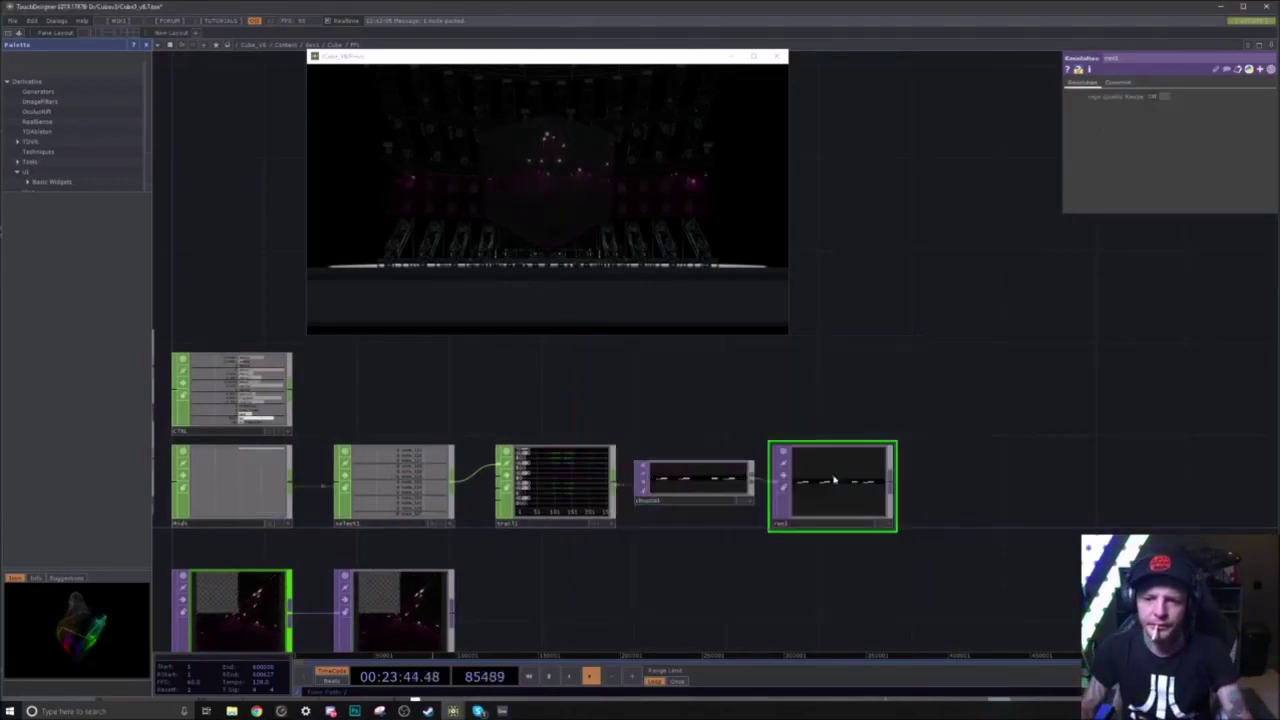
Step: Set the Resolution TOP's output resolution to Custom Resolution and examine the square trail image it produces
{"action": "left_click", "coordinate": [1118, 82]}
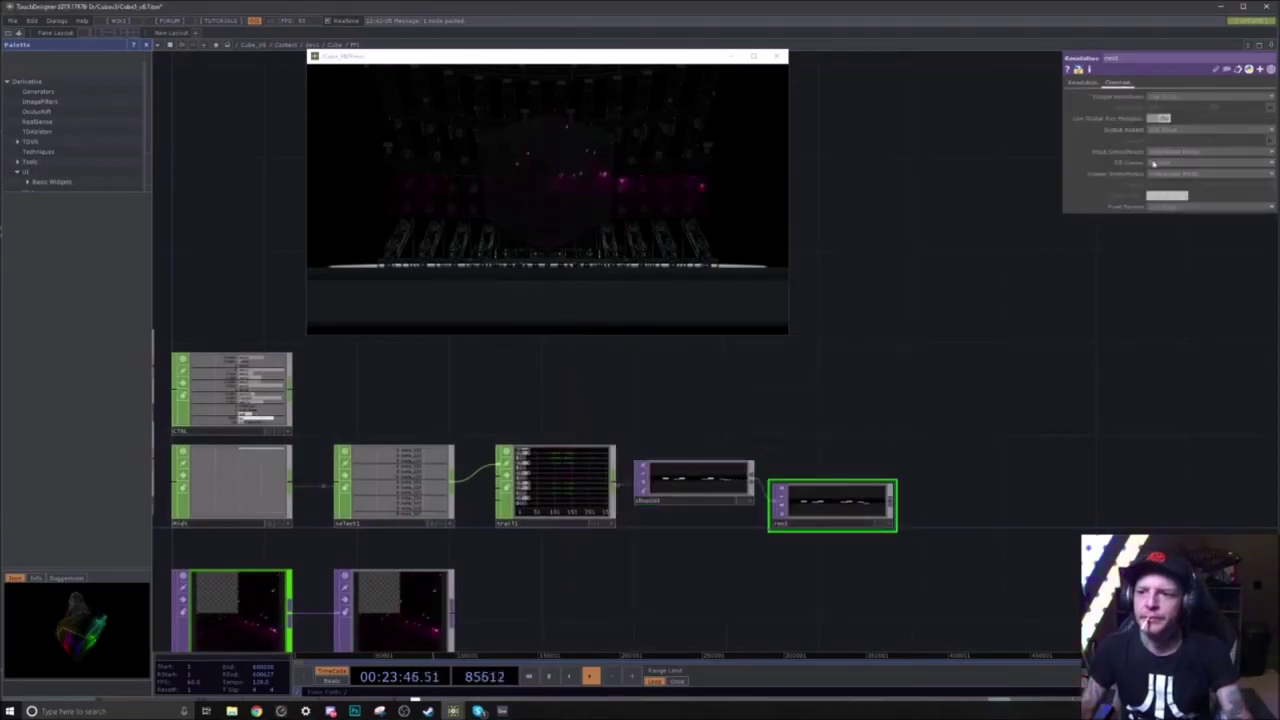
{"action": "left_click", "coordinate": [1153, 98]}
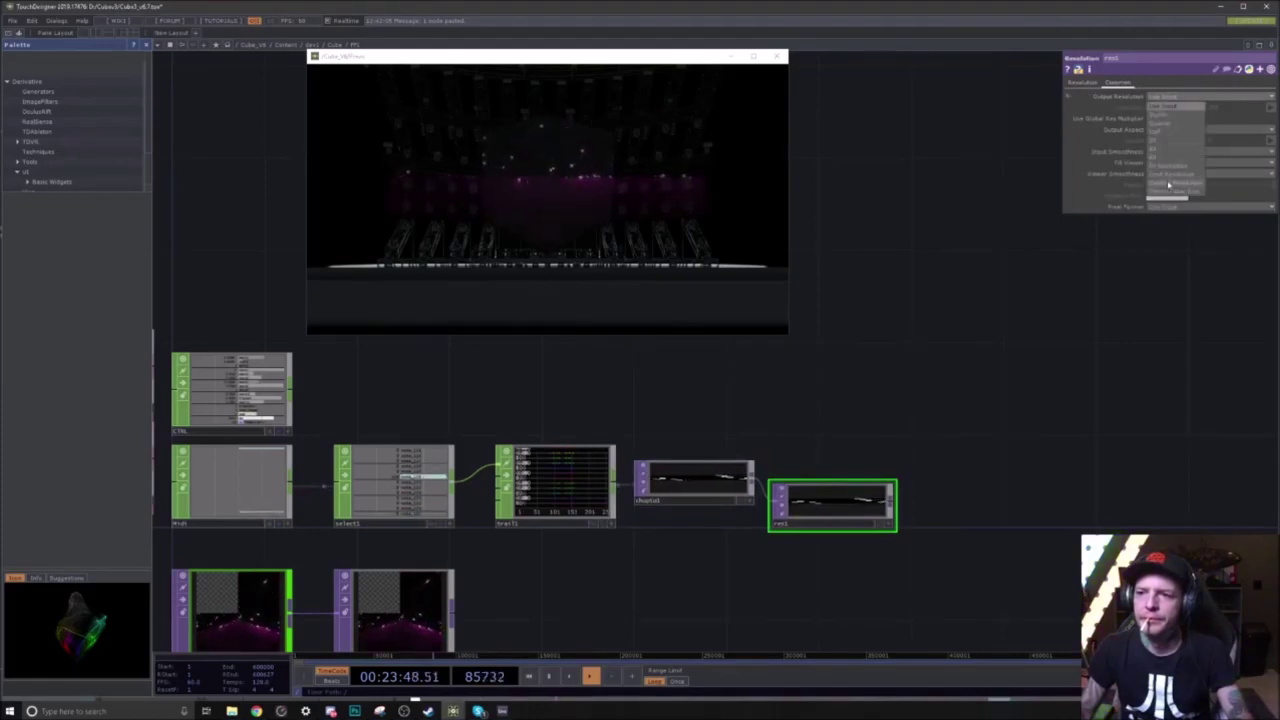
{"action": "left_click", "coordinate": [1168, 184]}
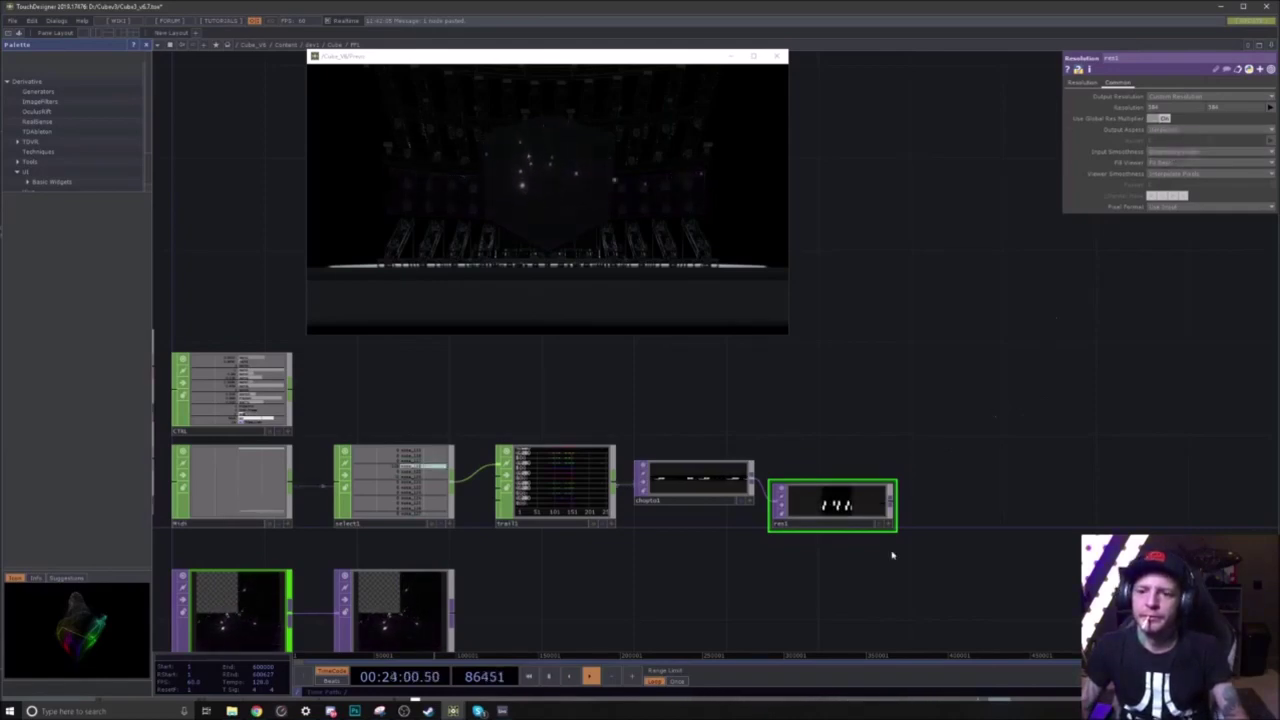
{"action": "scroll", "coordinate": [855, 490], "scroll_direction": "up", "scroll_amount": 5}
{"action": "left_click_drag", "start_coordinate": [840, 432], "coordinate": [812, 337]}
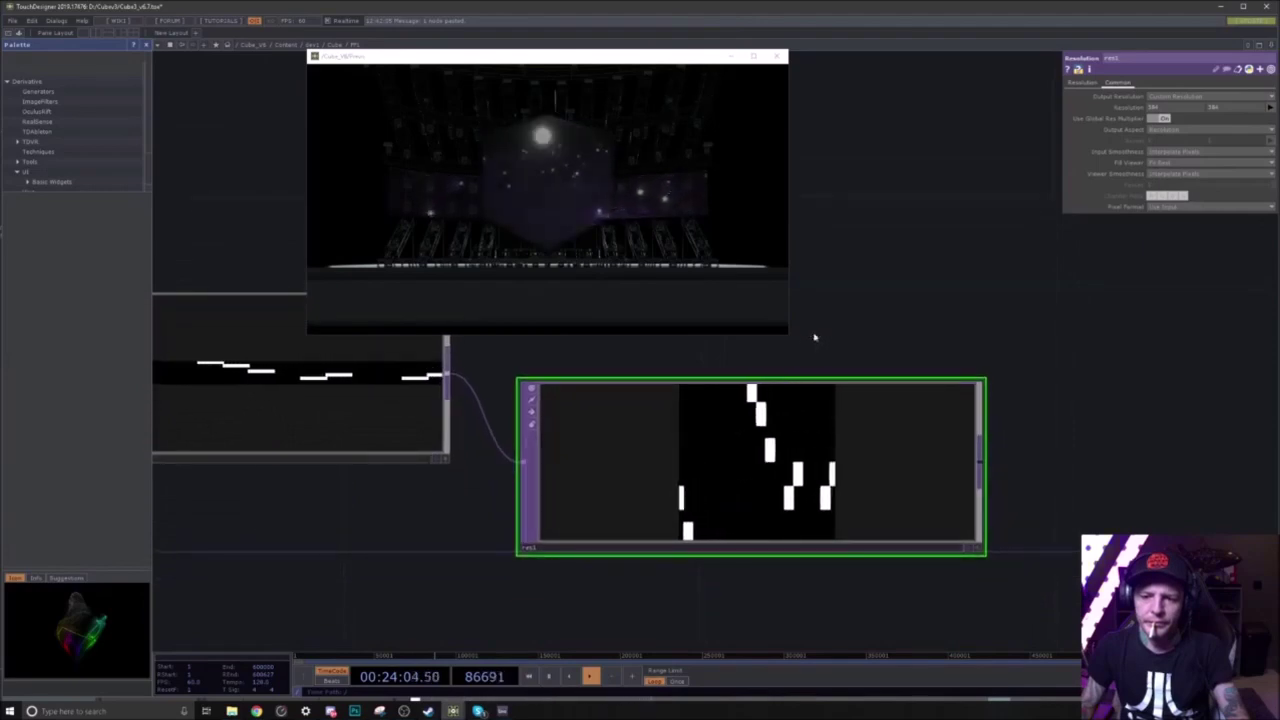
{"action": "scroll", "coordinate": [777, 508], "scroll_direction": "down", "scroll_amount": 5}
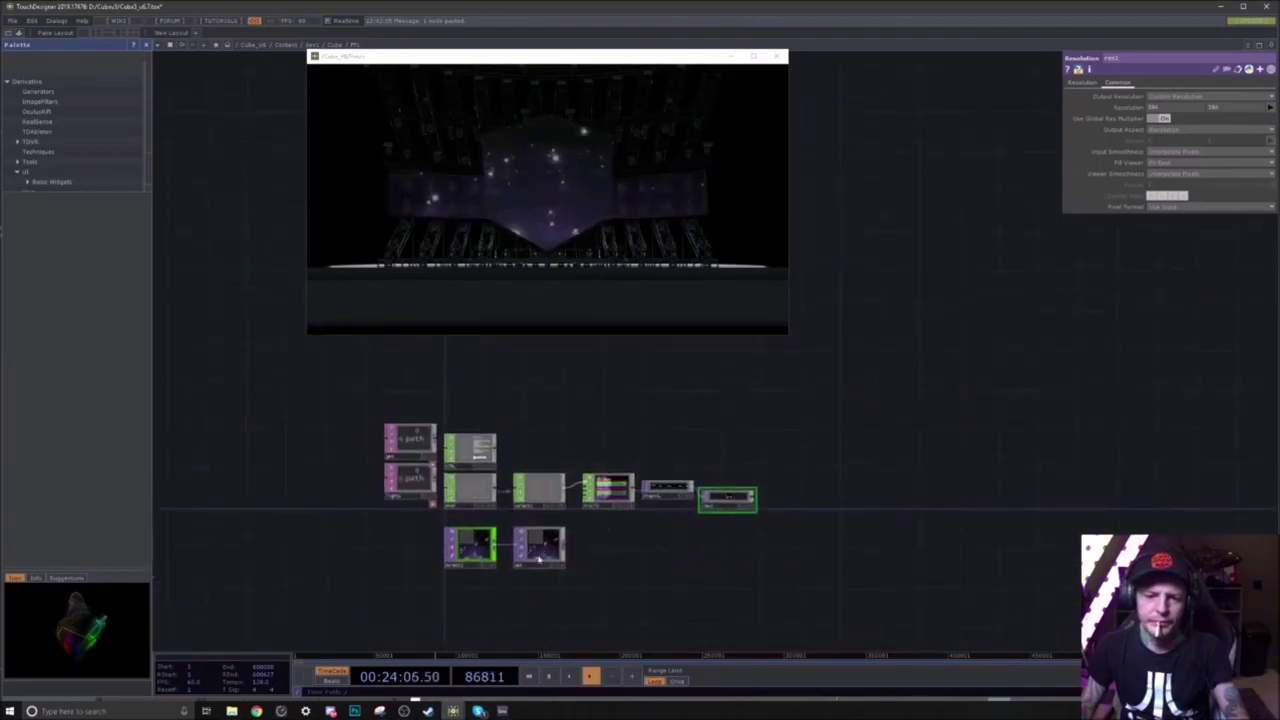
Step: Place the Flat_Map component between the Resolution TOP and the out TOP, moved aside for room, and turn on its texture option
{"action": "left_click_drag", "start_coordinate": [533, 550], "coordinate": [859, 540]}
{"action": "left_click_drag", "start_coordinate": [752, 498], "coordinate": [793, 505]}
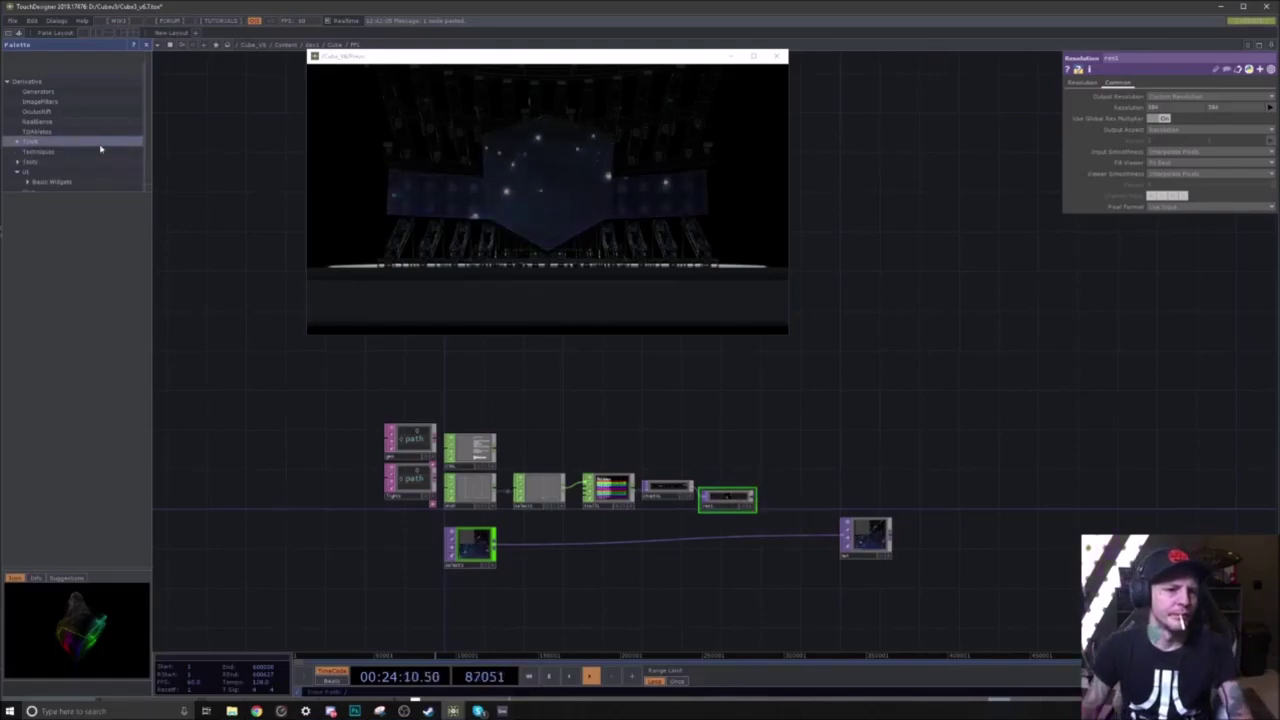
{"action": "scroll", "coordinate": [150, 120], "scroll_direction": "down", "scroll_amount": 3}
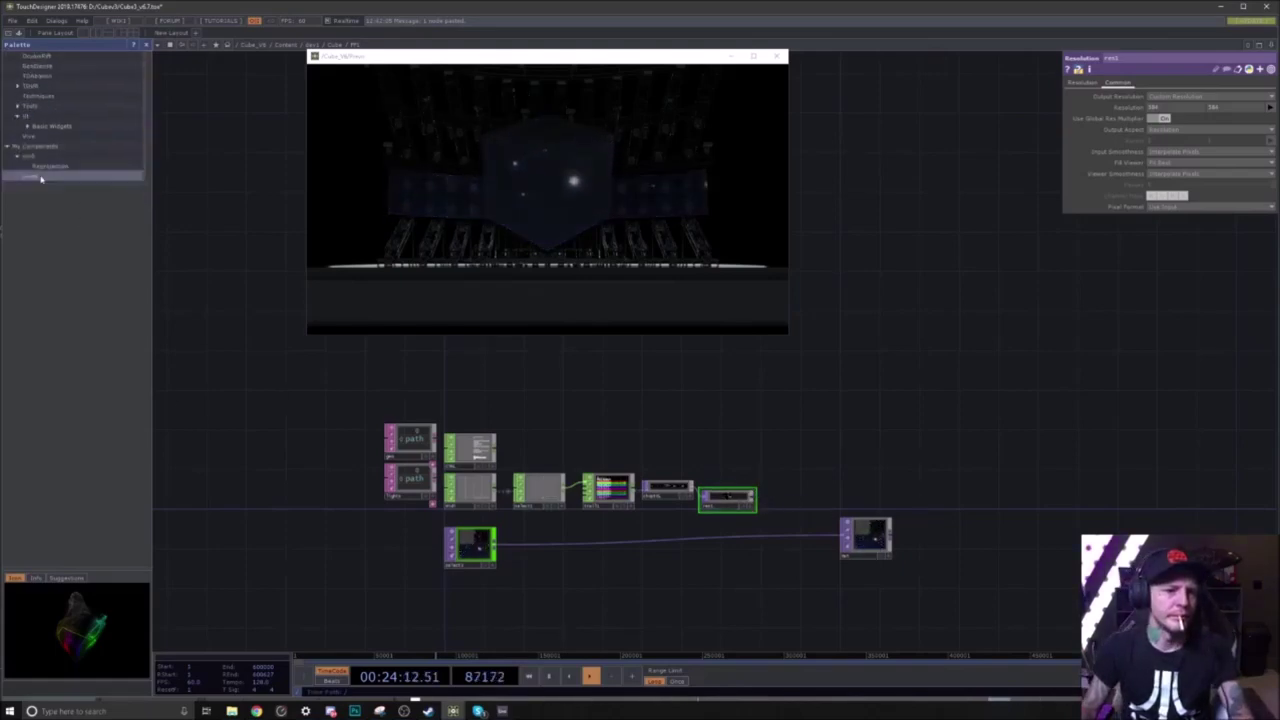
{"action": "left_click", "coordinate": [46, 157]}
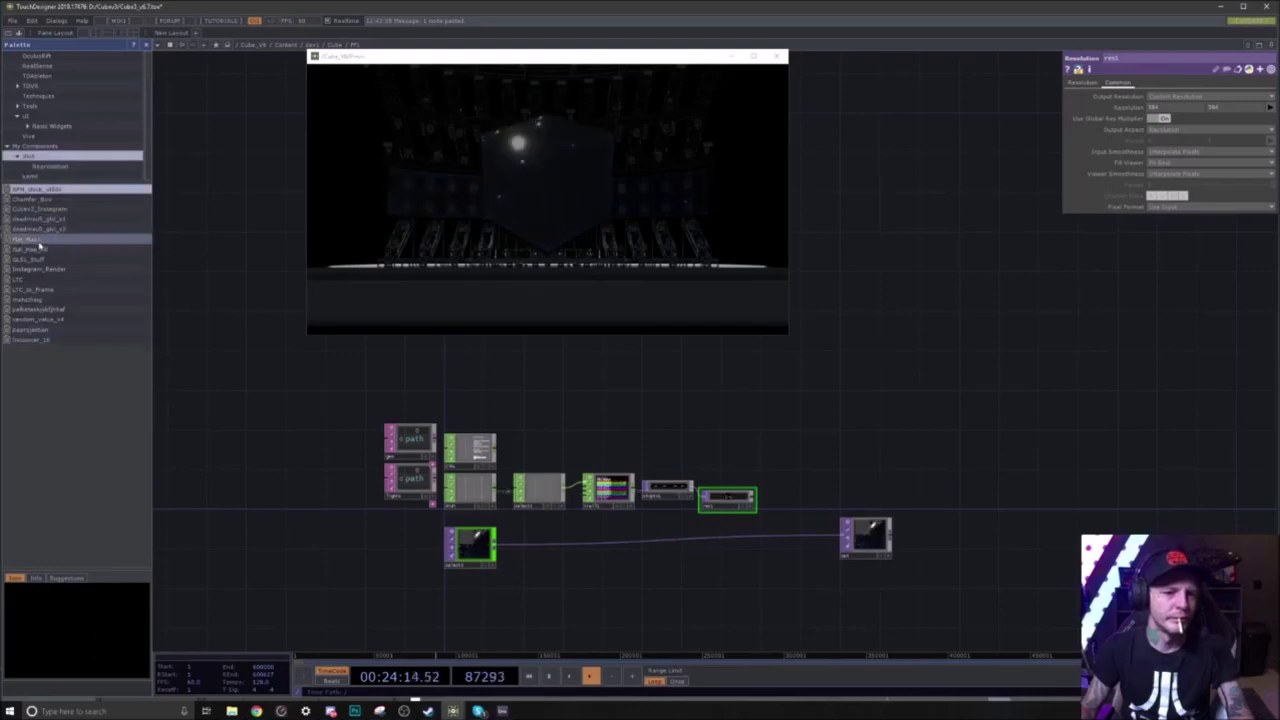
{"action": "left_click_drag", "start_coordinate": [30, 240], "coordinate": [934, 454]}
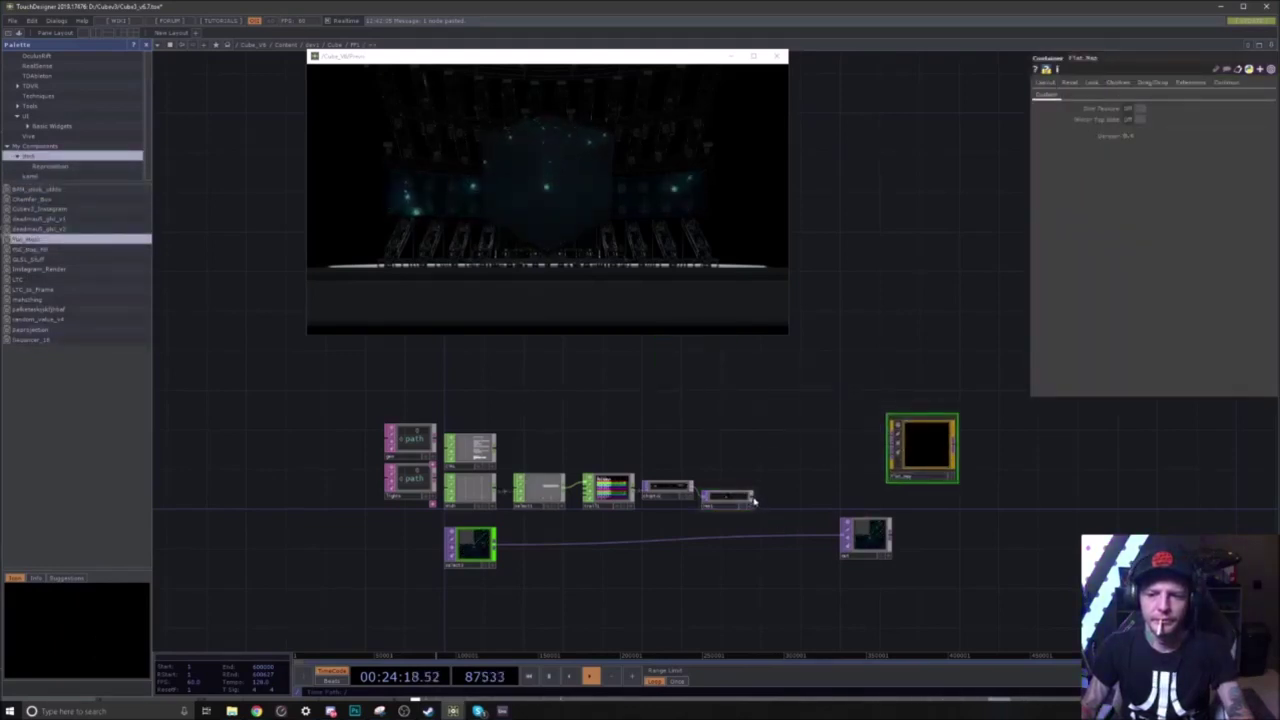
{"action": "left_click_drag", "start_coordinate": [939, 452], "coordinate": [860, 463]}
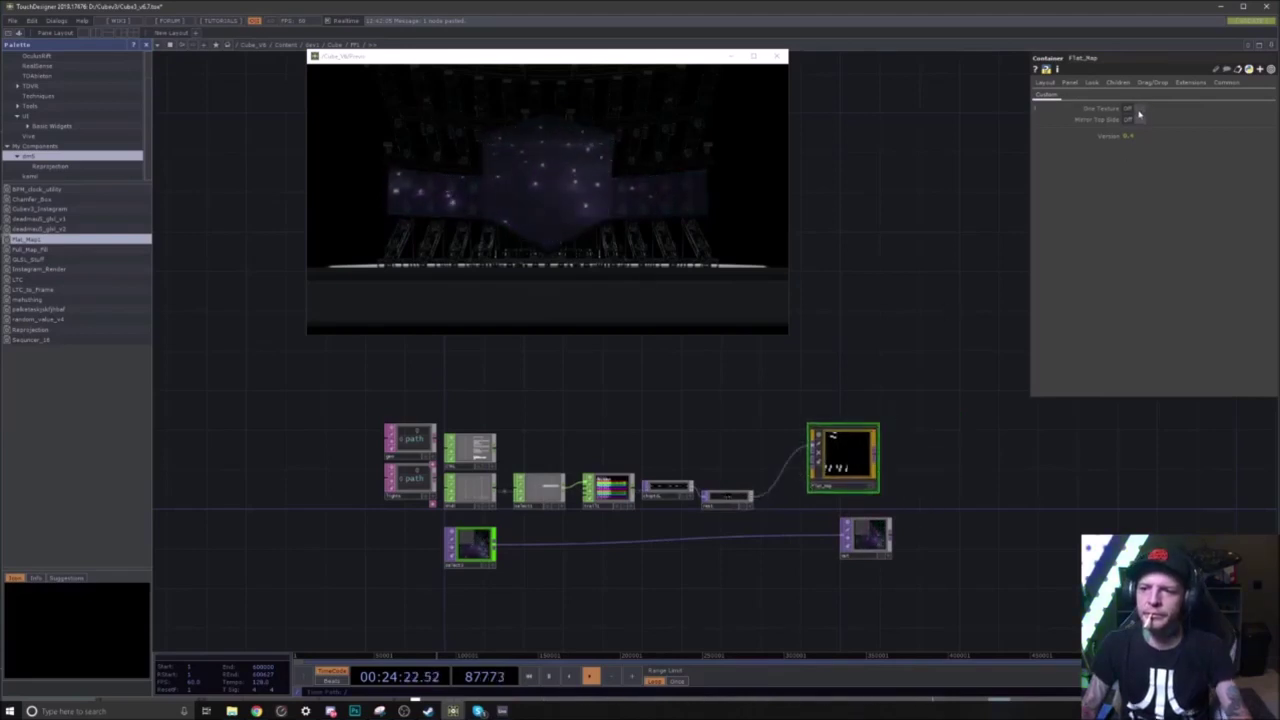
{"action": "left_click_drag", "start_coordinate": [866, 538], "coordinate": [955, 538]}
{"action": "mouse_move", "coordinate": [880, 455]}
{"action": "left_mouse_down"}
{"action": "mouse_move", "coordinate": [903, 523]}
{"action": "mouse_move", "coordinate": [921, 535]}
{"action": "left_mouse_up"}
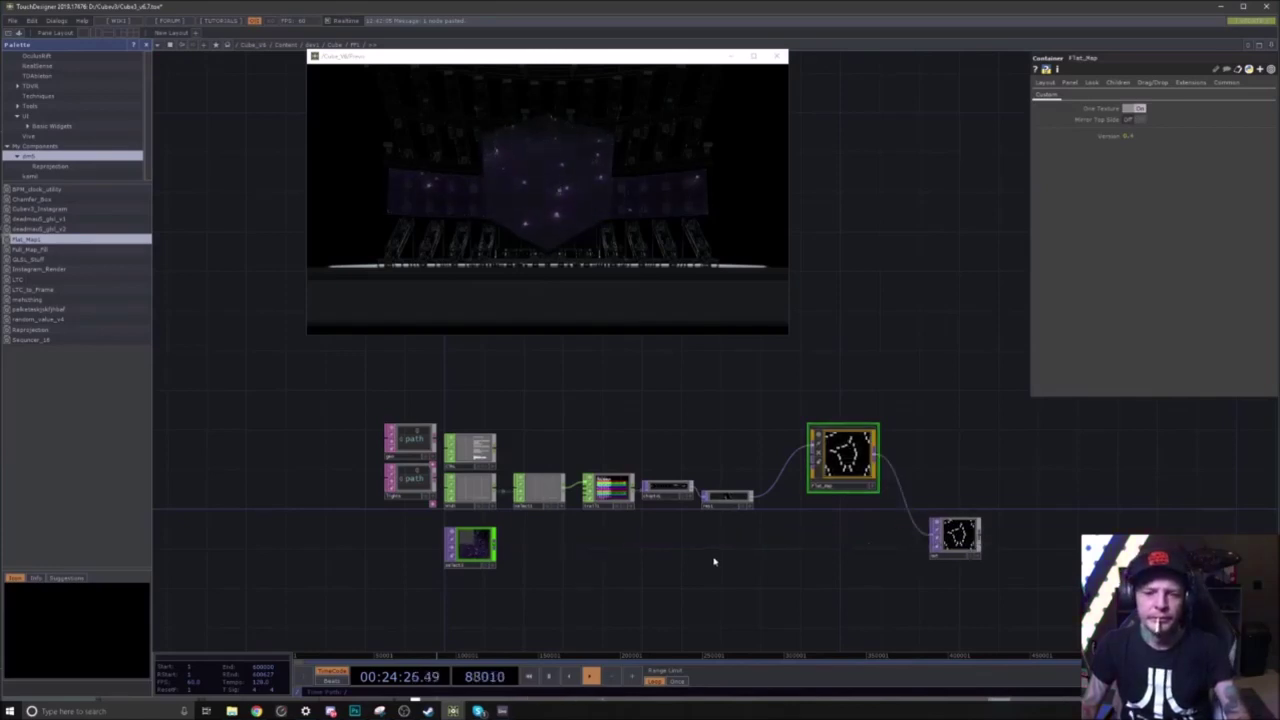
Step: Go up to the Cube network and delete the container directly above the one just edited
{"action": "key", "text": "u"}
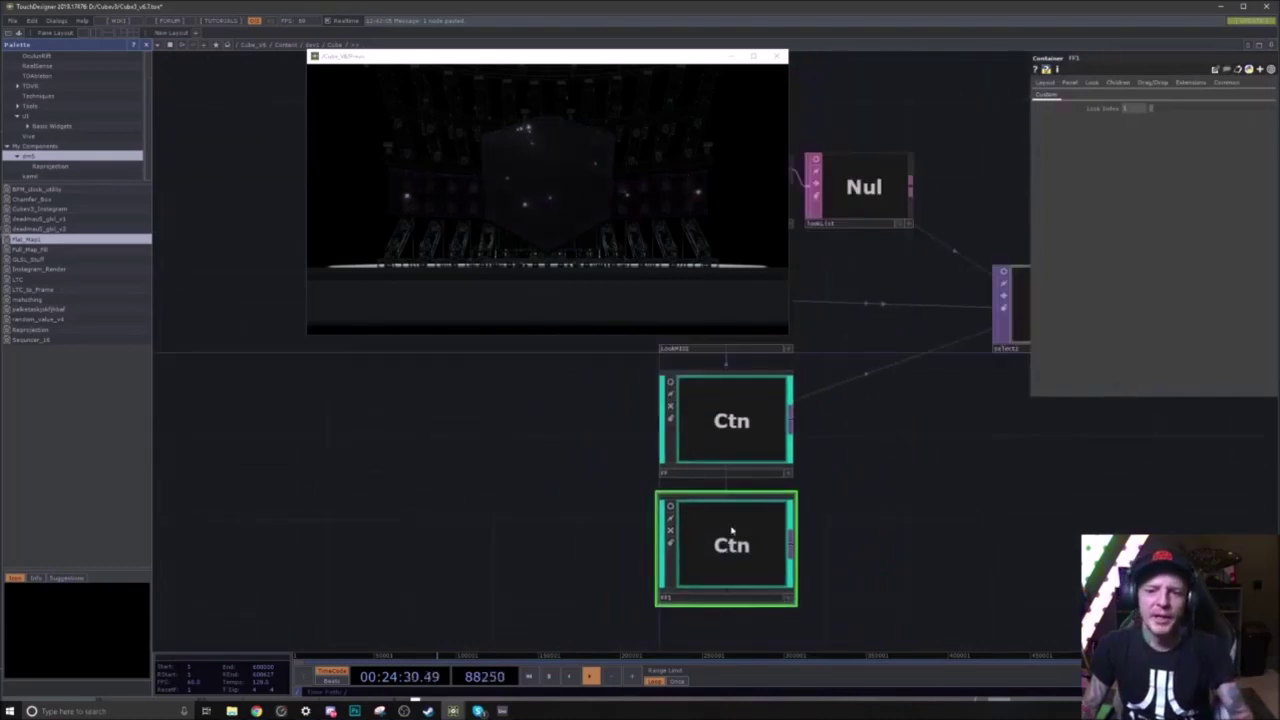
{"action": "left_click", "coordinate": [752, 413]}
{"action": "key", "text": "Delete"}
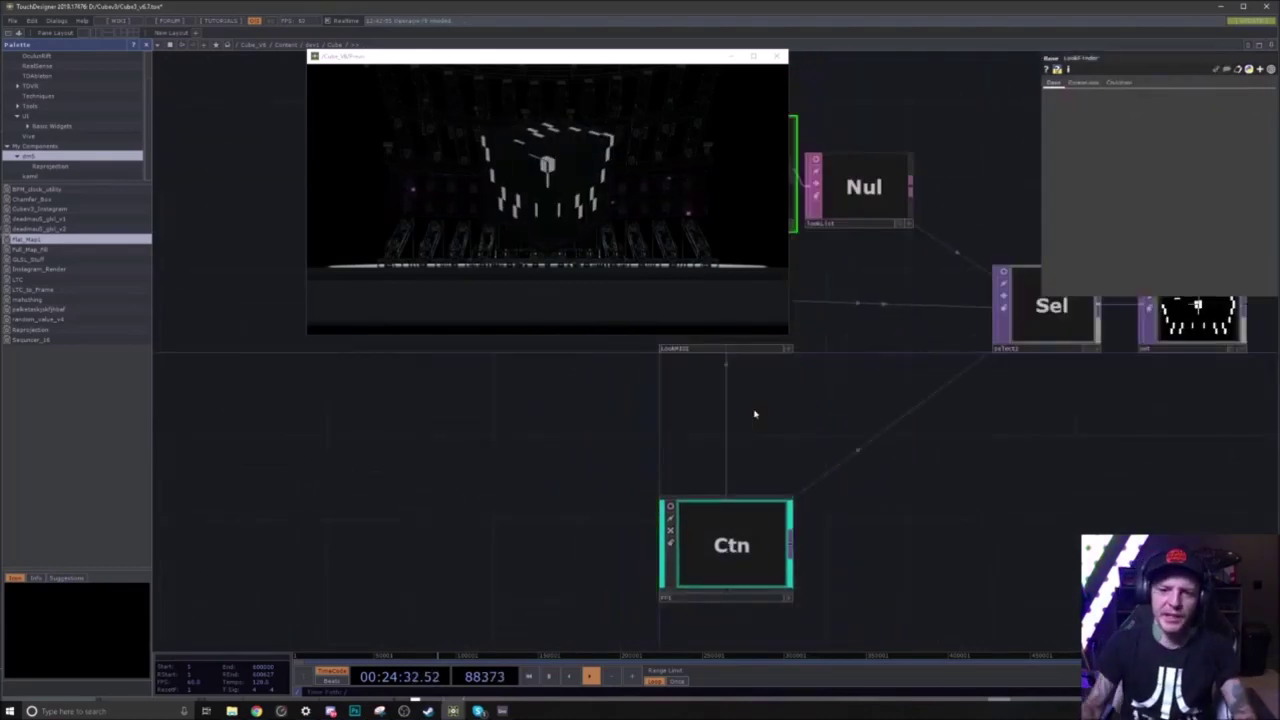
Step: Go back into the remaining container and turn on Mirror Top Side for the Flat_Map component
{"action": "left_click", "coordinate": [720, 549]}
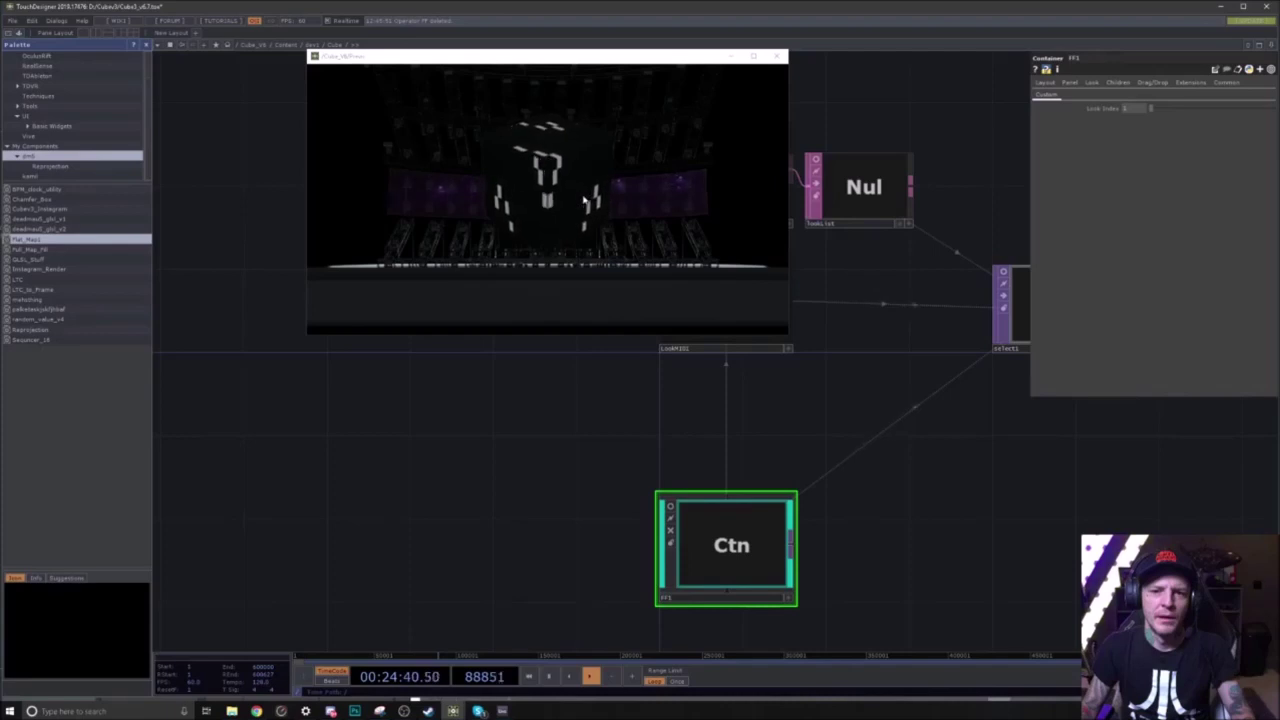
{"action": "scroll", "coordinate": [724, 541], "scroll_direction": "up", "scroll_amount": 2}
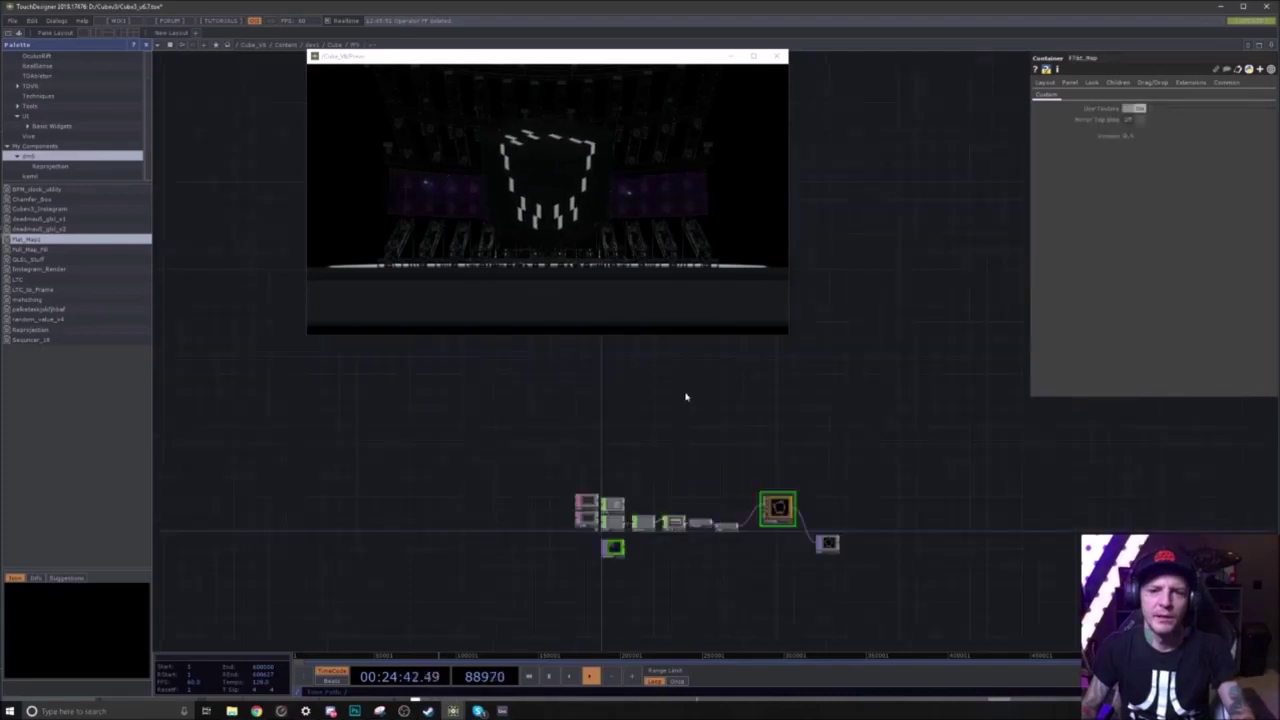
{"action": "scroll", "coordinate": [731, 547], "scroll_direction": "up", "scroll_amount": 5}
{"action": "scroll", "coordinate": [863, 453], "scroll_direction": "up", "scroll_amount": 1}
{"action": "scroll", "coordinate": [862, 456], "scroll_direction": "up", "scroll_amount": 1}
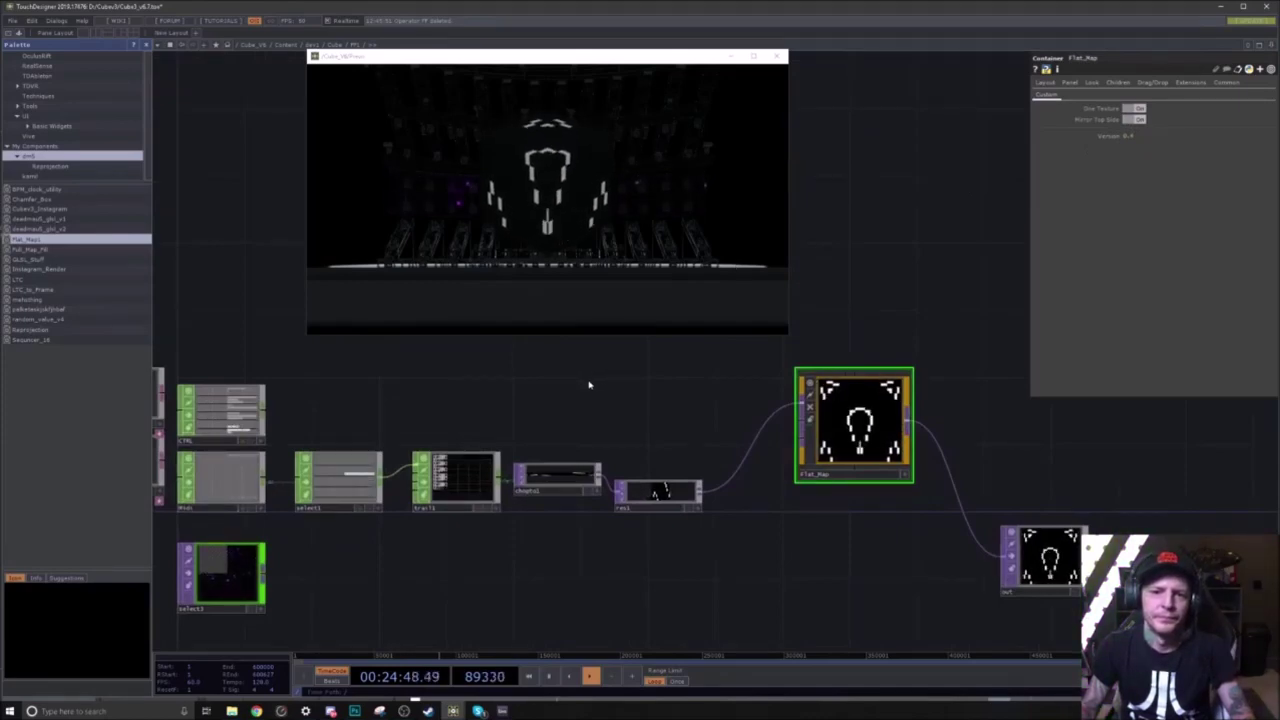
Step: Examine the trail image and the cube mapping, enlarging the stage preview to full screen and restoring it
{"action": "scroll", "coordinate": [600, 385], "scroll_direction": "up", "scroll_amount": 3}
{"action": "scroll", "coordinate": [740, 474], "scroll_direction": "up", "scroll_amount": 2}
{"action": "left_click_drag", "start_coordinate": [589, 534], "coordinate": [573, 468]}
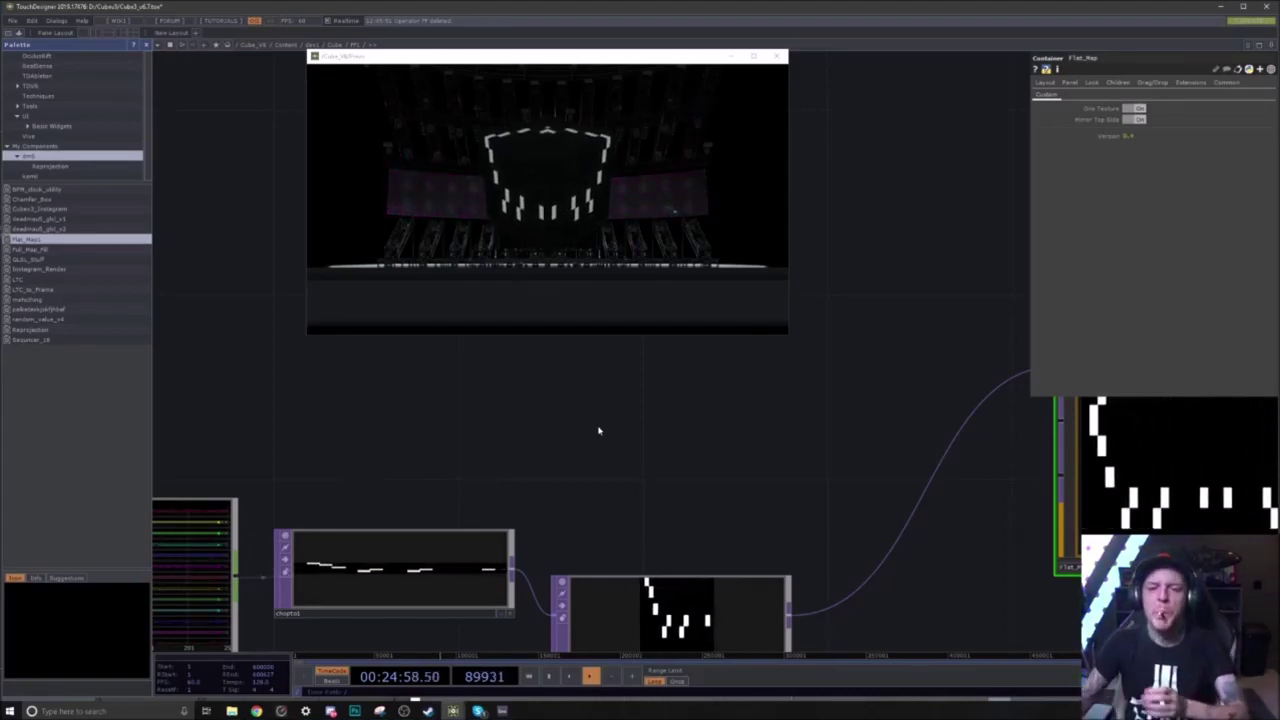
{"action": "left_click_drag", "start_coordinate": [654, 483], "coordinate": [603, 349]}
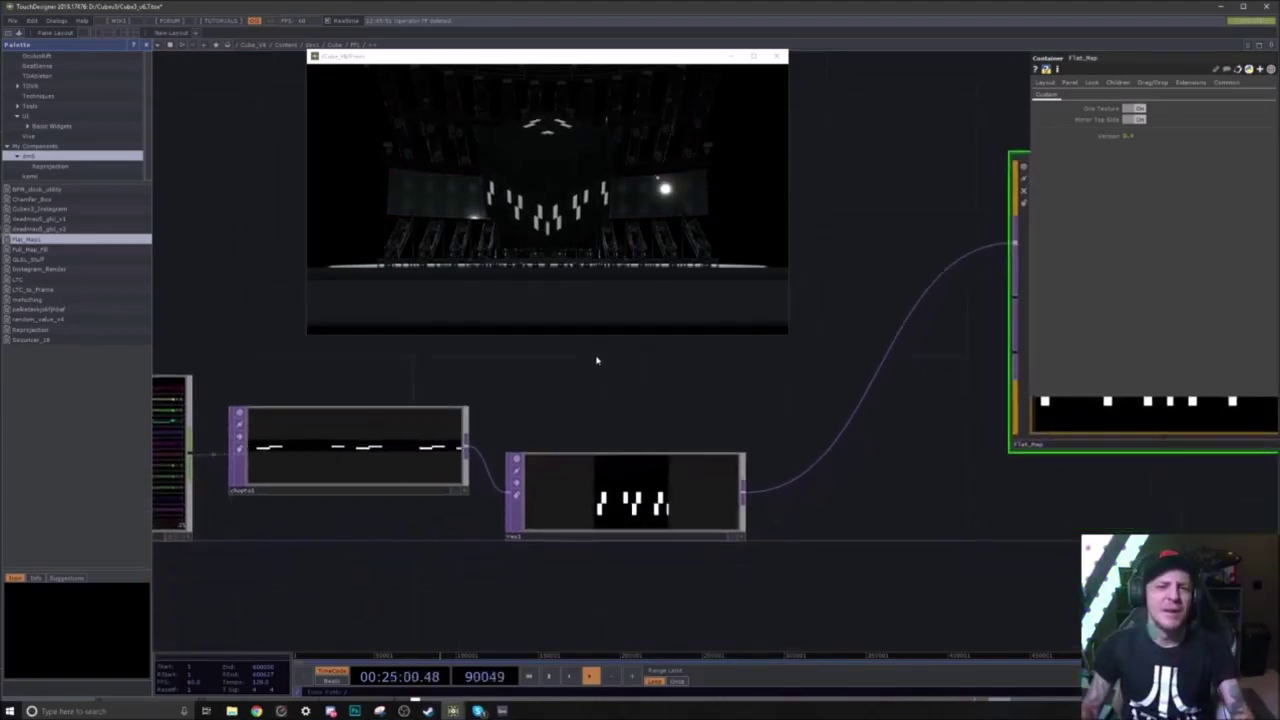
{"action": "left_click", "coordinate": [754, 57]}
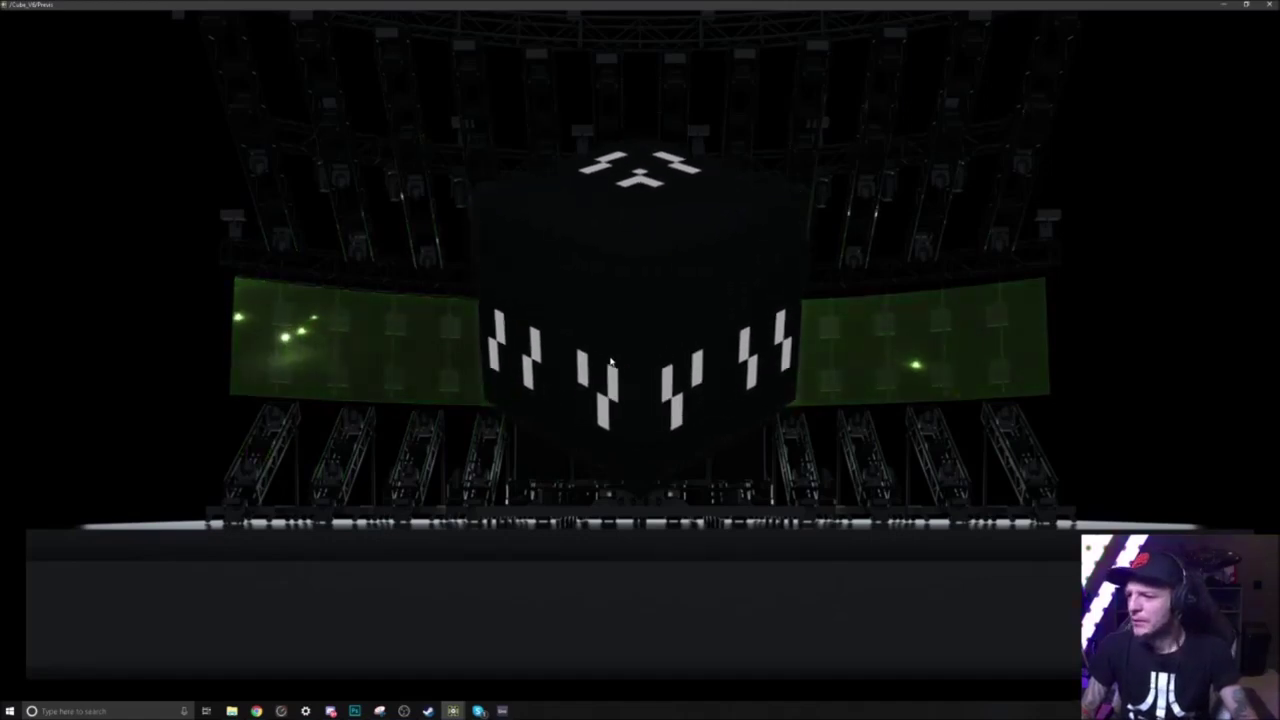
{"action": "double_click", "coordinate": [594, 5]}
Step: Try the bloom component from ImageFilters between the Resolution TOP and Flat_Map, moving Flat_Map aside to make room
{"action": "left_click_drag", "start_coordinate": [803, 543], "coordinate": [714, 531]}
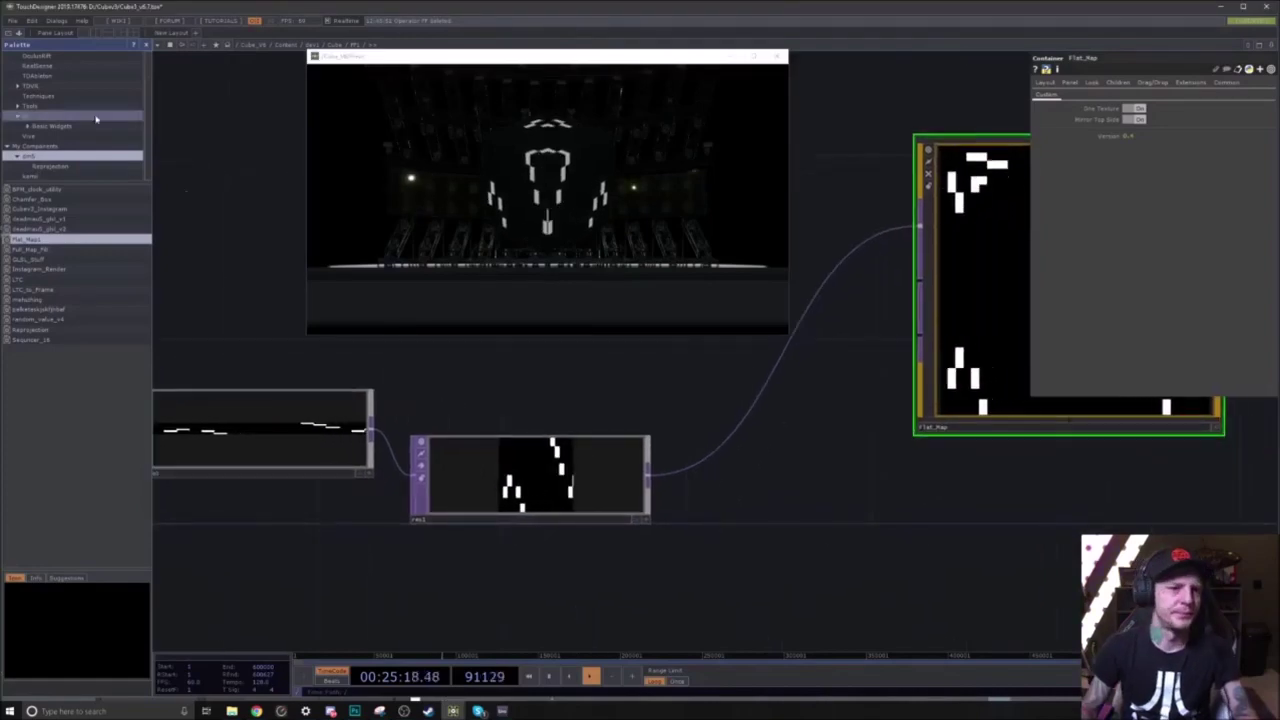
{"action": "scroll", "coordinate": [98, 122], "scroll_direction": "up", "scroll_amount": 3}
{"action": "left_click", "coordinate": [45, 77]}
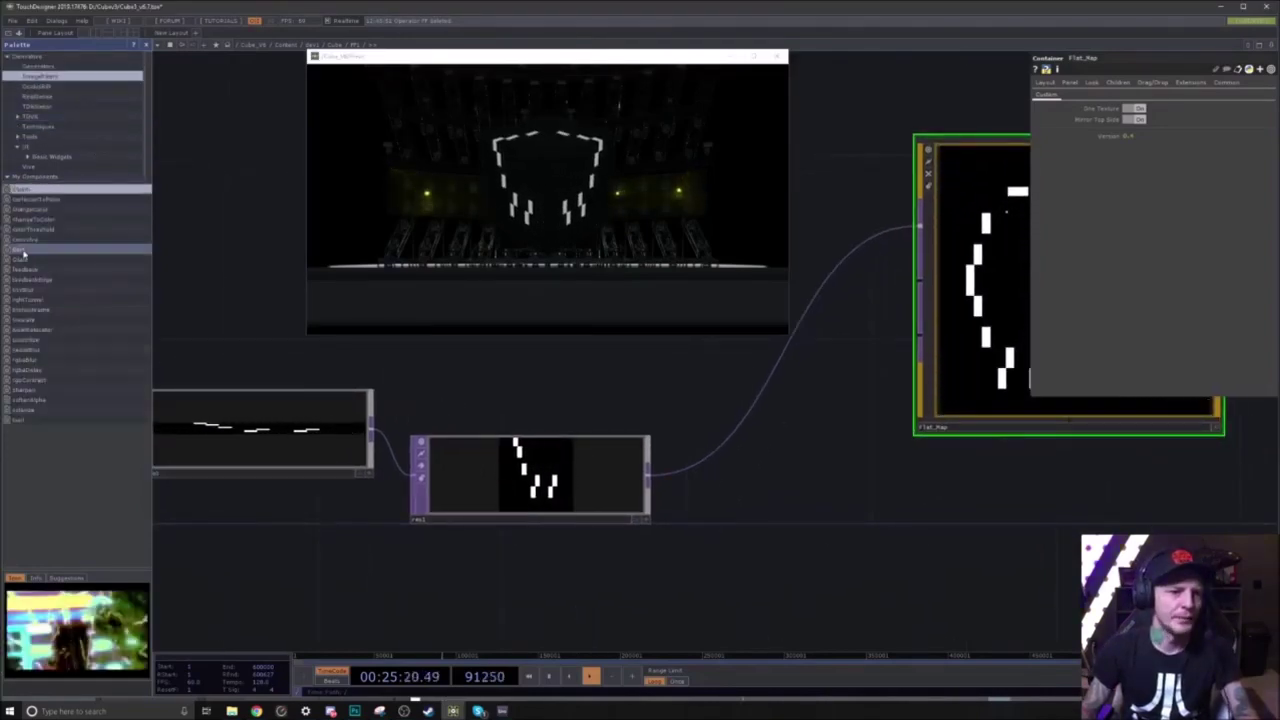
{"action": "left_click_drag", "start_coordinate": [30, 190], "coordinate": [693, 384]}
{"action": "left_click_drag", "start_coordinate": [798, 557], "coordinate": [545, 607]}
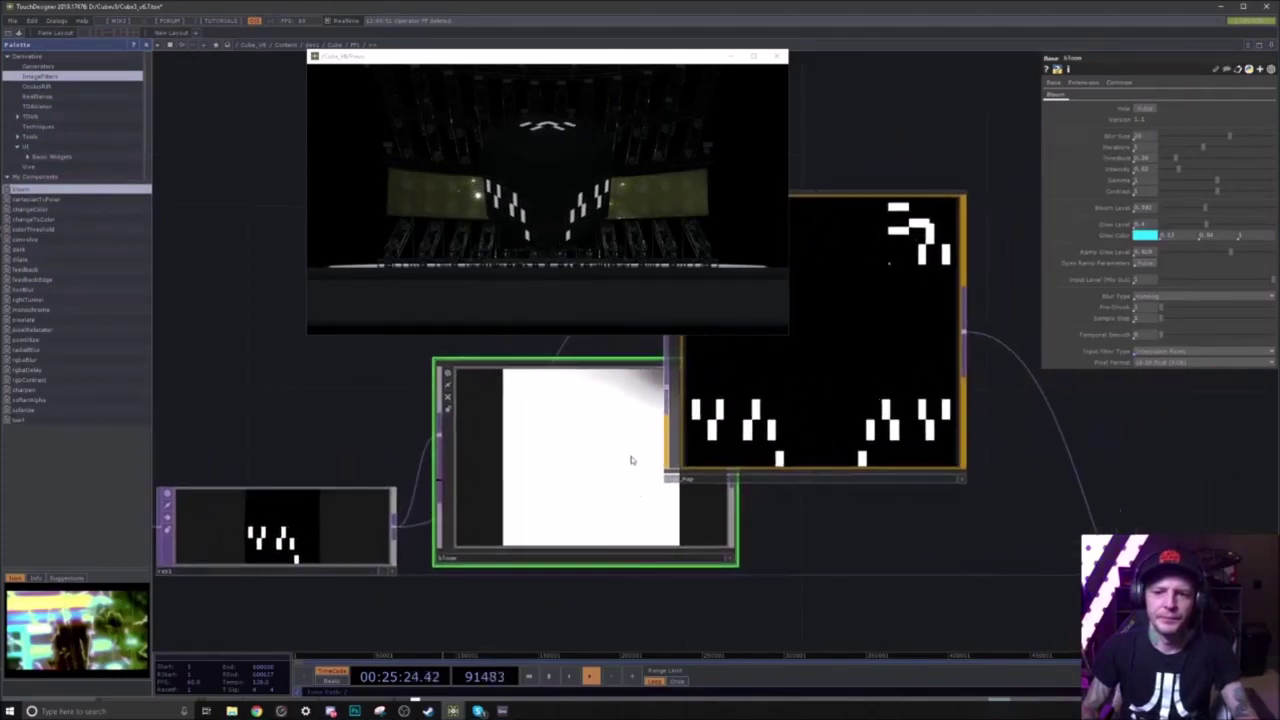
{"action": "left_click_drag", "start_coordinate": [753, 348], "coordinate": [937, 394]}
{"action": "left_click_drag", "start_coordinate": [733, 458], "coordinate": [850, 324]}
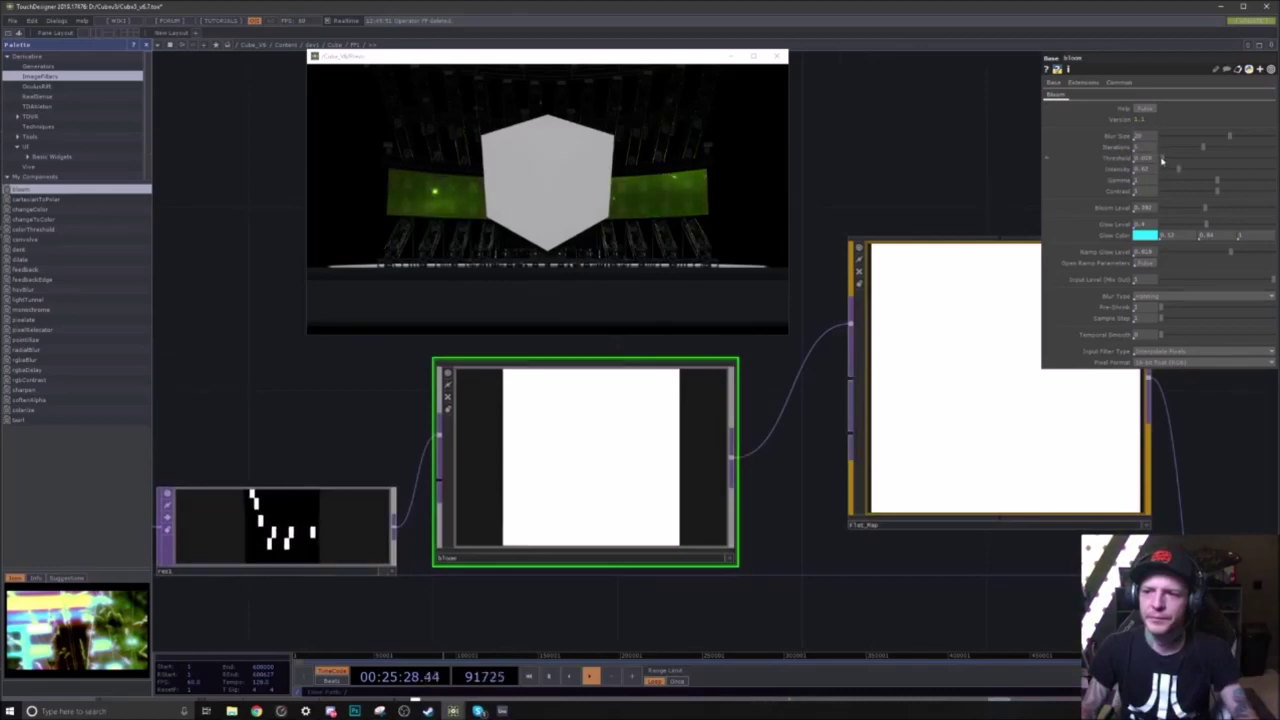
Step: Try adjusting bloom's threshold, intensity and iterations with a blur size of 1, and delete the bloom component
{"action": "left_click_drag", "start_coordinate": [1196, 158], "coordinate": [1161, 141]}
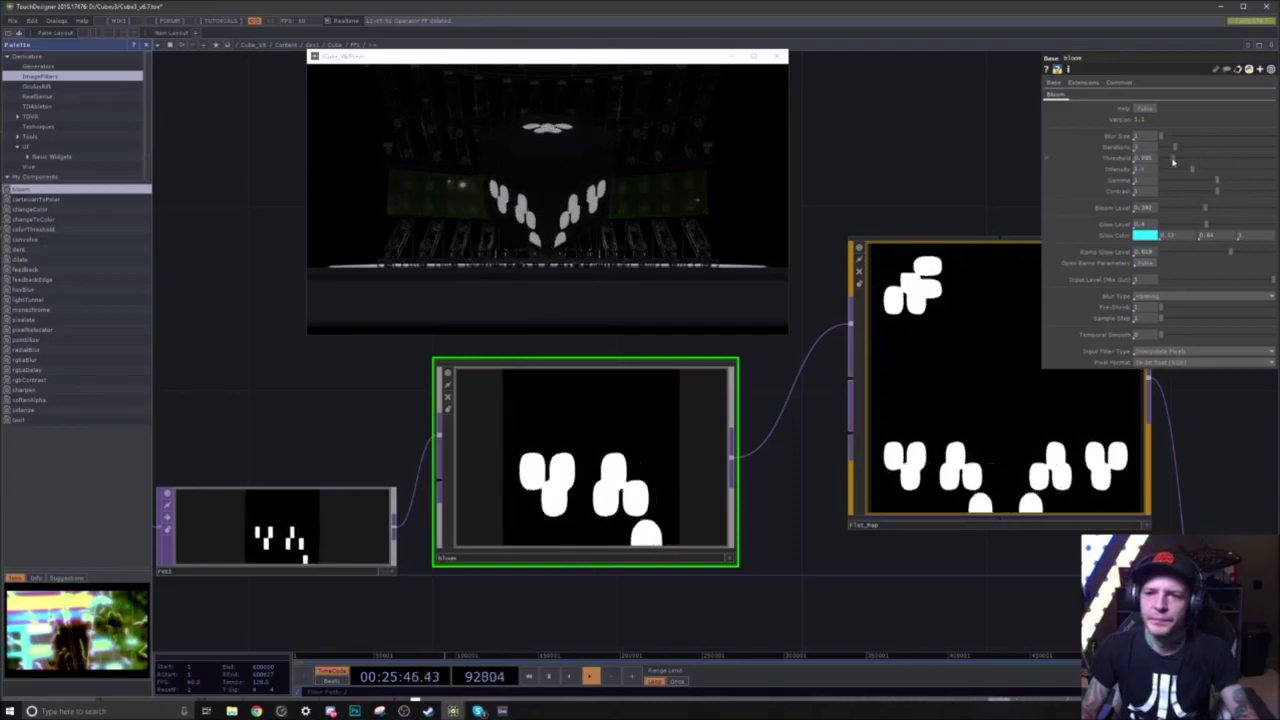
{"action": "left_click_drag", "start_coordinate": [1163, 160], "coordinate": [1231, 178]}
{"action": "left_click", "coordinate": [880, 458]}
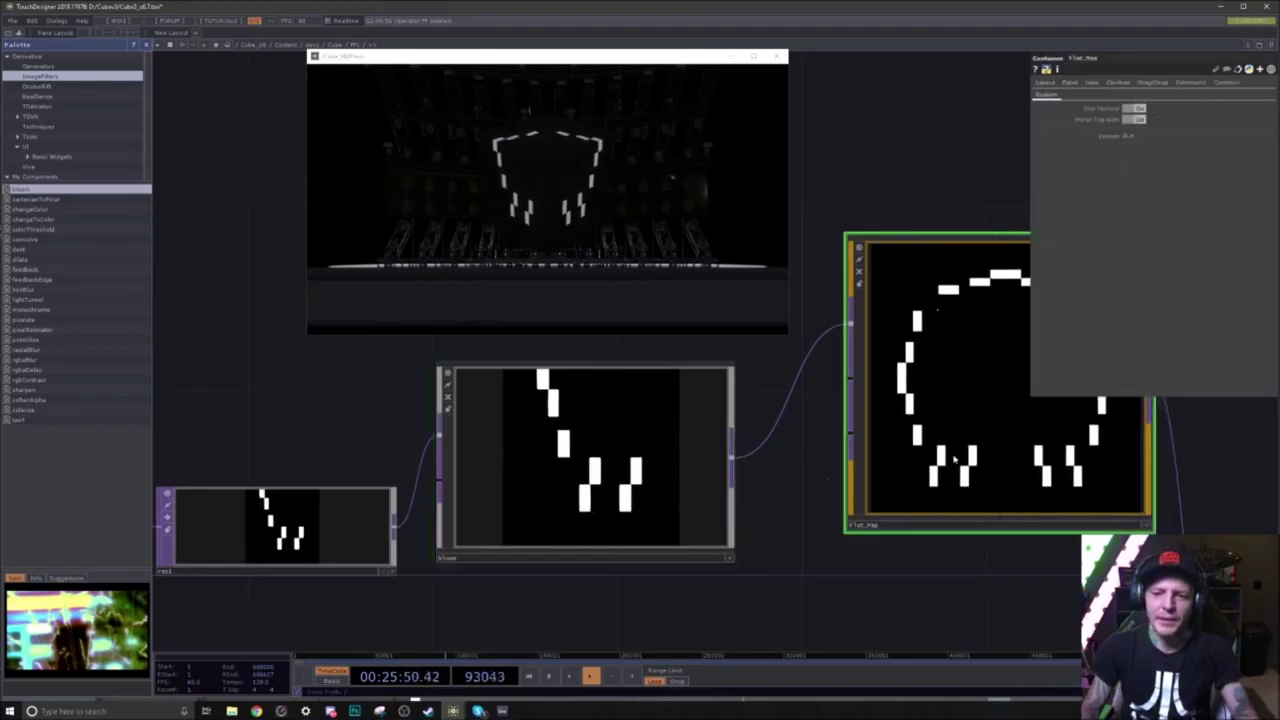
{"action": "left_click", "coordinate": [609, 525]}
{"action": "key", "text": "Delete"}
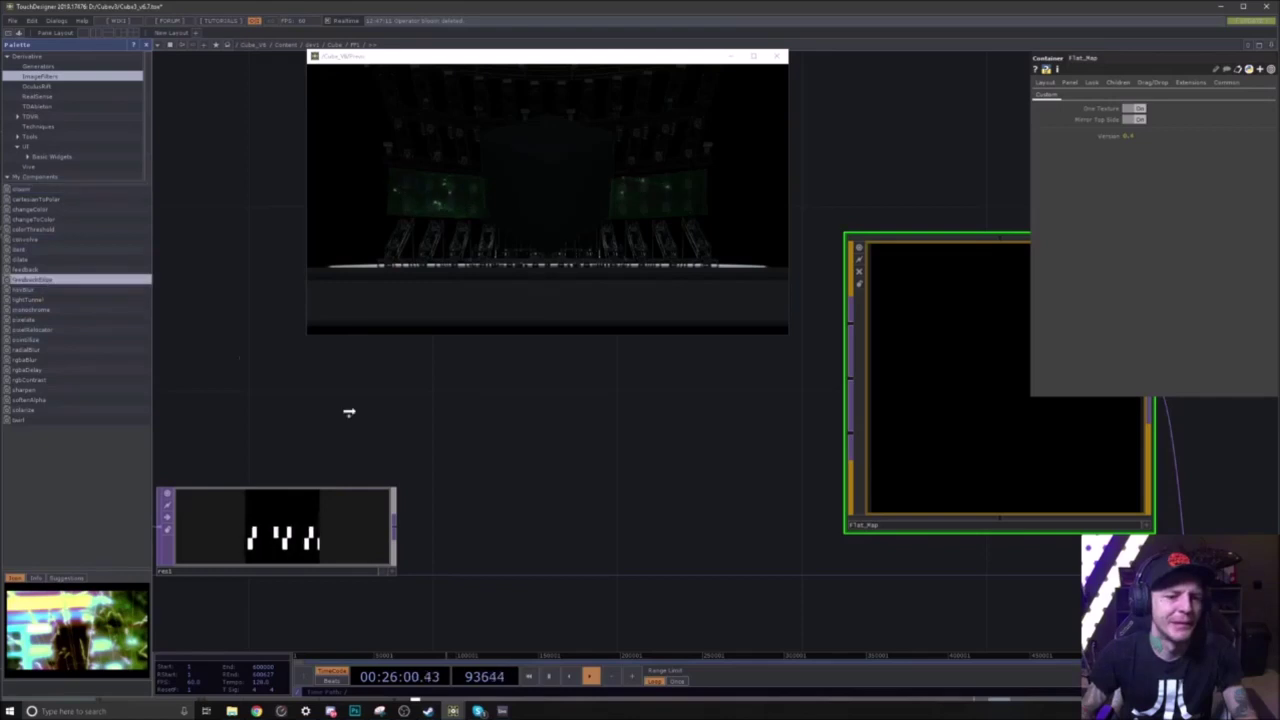
Step: Add the feedbackEdge component from ImageFilters and wire it between the Resolution TOP and Flat_Map
{"action": "left_click_drag", "start_coordinate": [238, 358], "coordinate": [500, 500]}
{"action": "left_click_drag", "start_coordinate": [396, 528], "coordinate": [499, 410]}
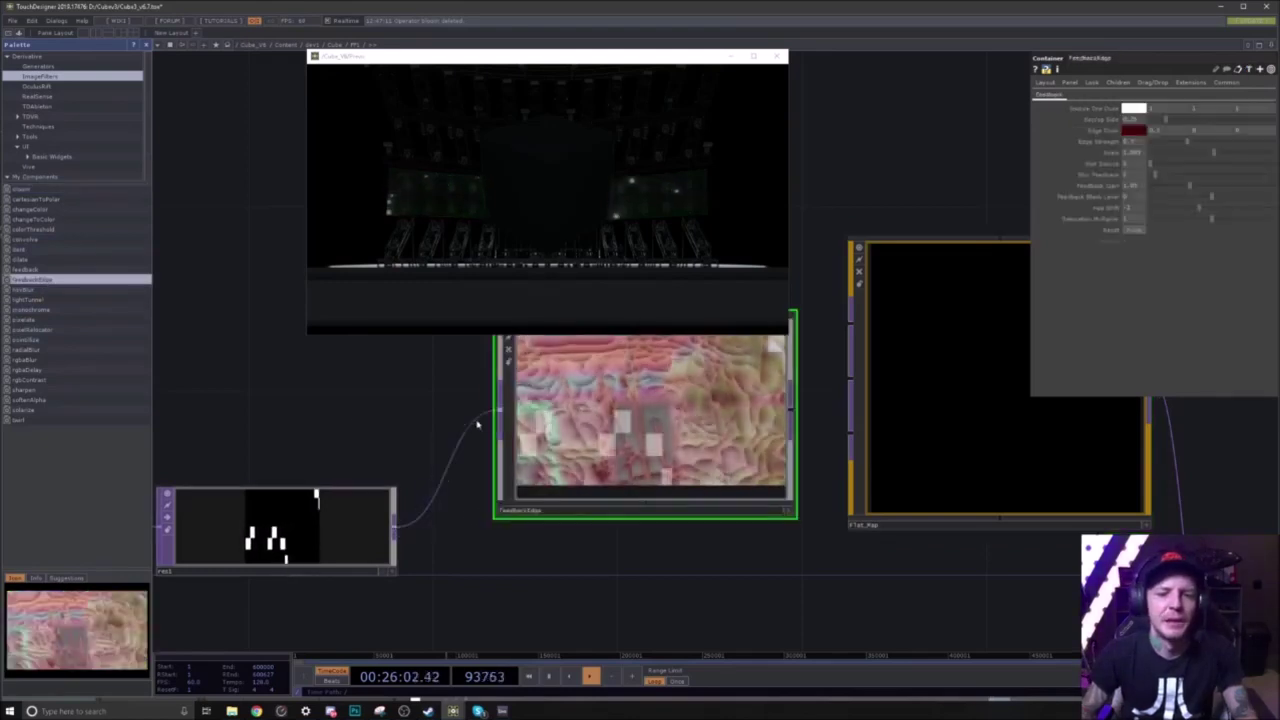
{"action": "left_click_drag", "start_coordinate": [798, 420], "coordinate": [840, 327]}
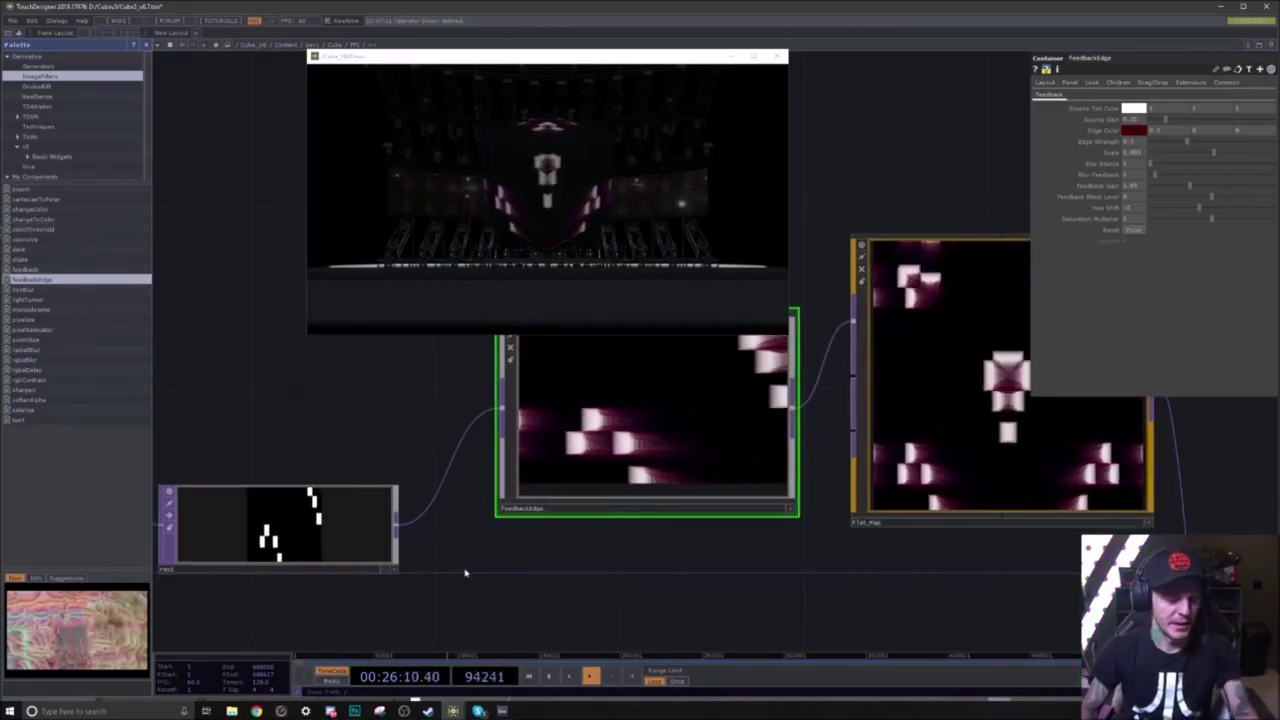
Step: Insert an Edge TOP between the Resolution TOP and feedbackEdge, spacing the following nodes apart to fit it
{"action": "key", "text": "Tab"}
{"action": "left_click", "coordinate": [378, 467]}
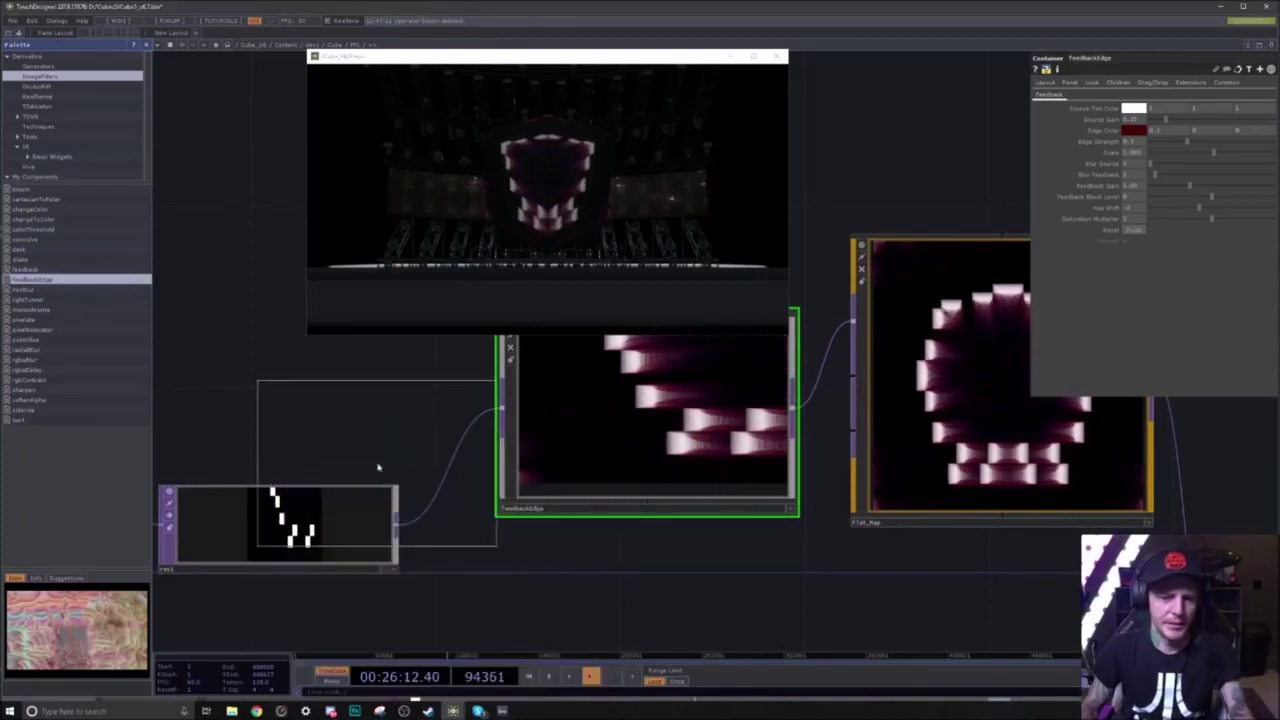
{"action": "left_click", "coordinate": [507, 525]}
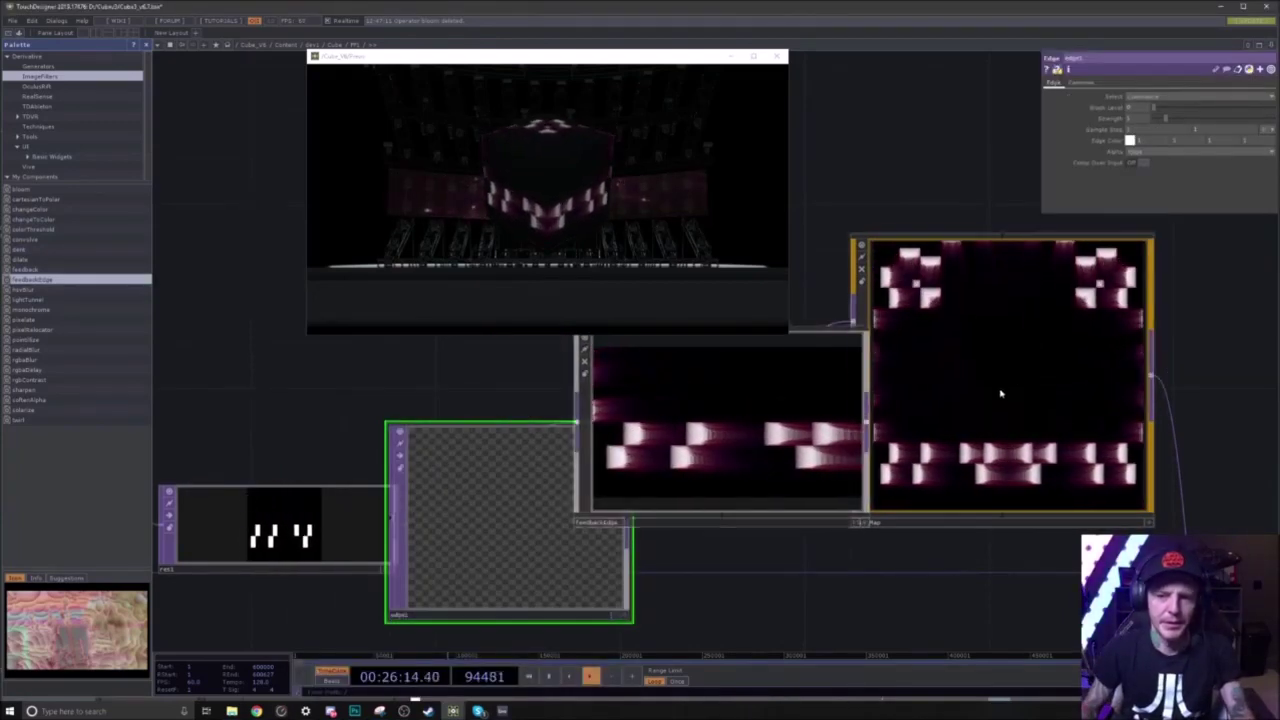
{"action": "left_click_drag", "start_coordinate": [1001, 393], "coordinate": [1093, 393]}
{"action": "left_click_drag", "start_coordinate": [717, 446], "coordinate": [855, 446]}
{"action": "left_click_drag", "start_coordinate": [565, 503], "coordinate": [711, 434]}
{"action": "left_click_drag", "start_coordinate": [500, 475], "coordinate": [546, 475]}
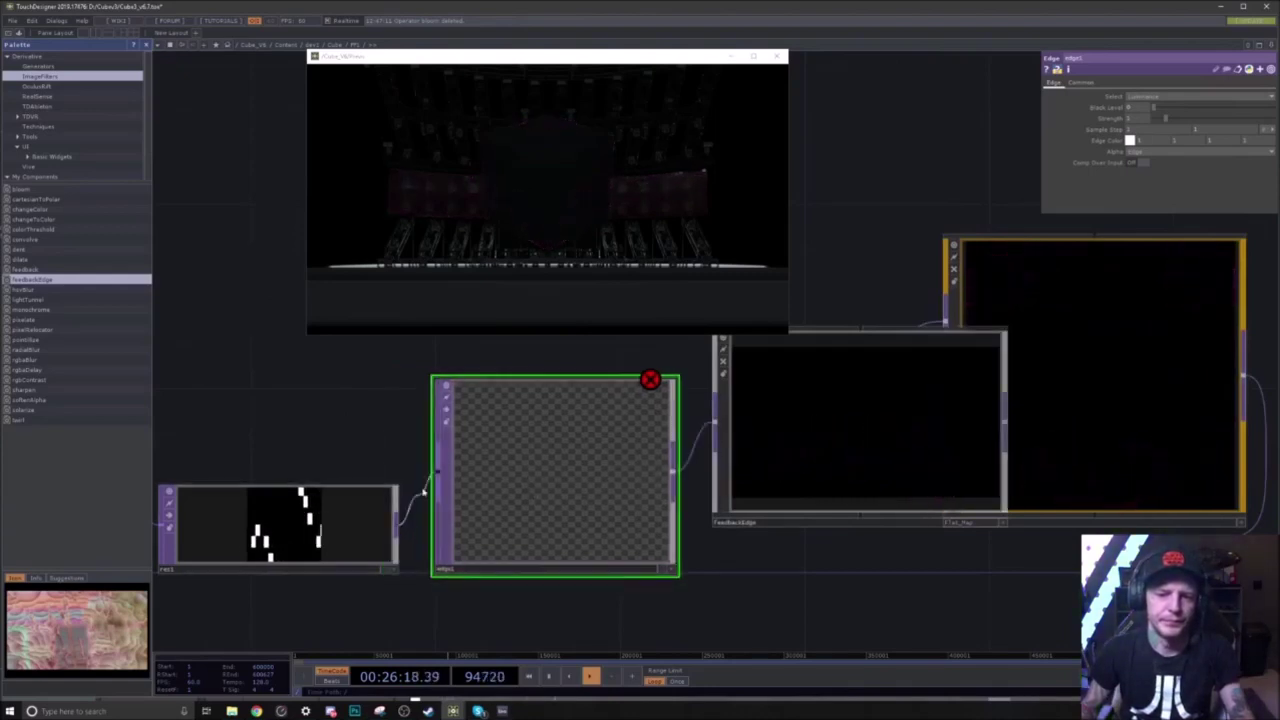
{"action": "left_click_drag", "start_coordinate": [424, 492], "coordinate": [442, 472]}
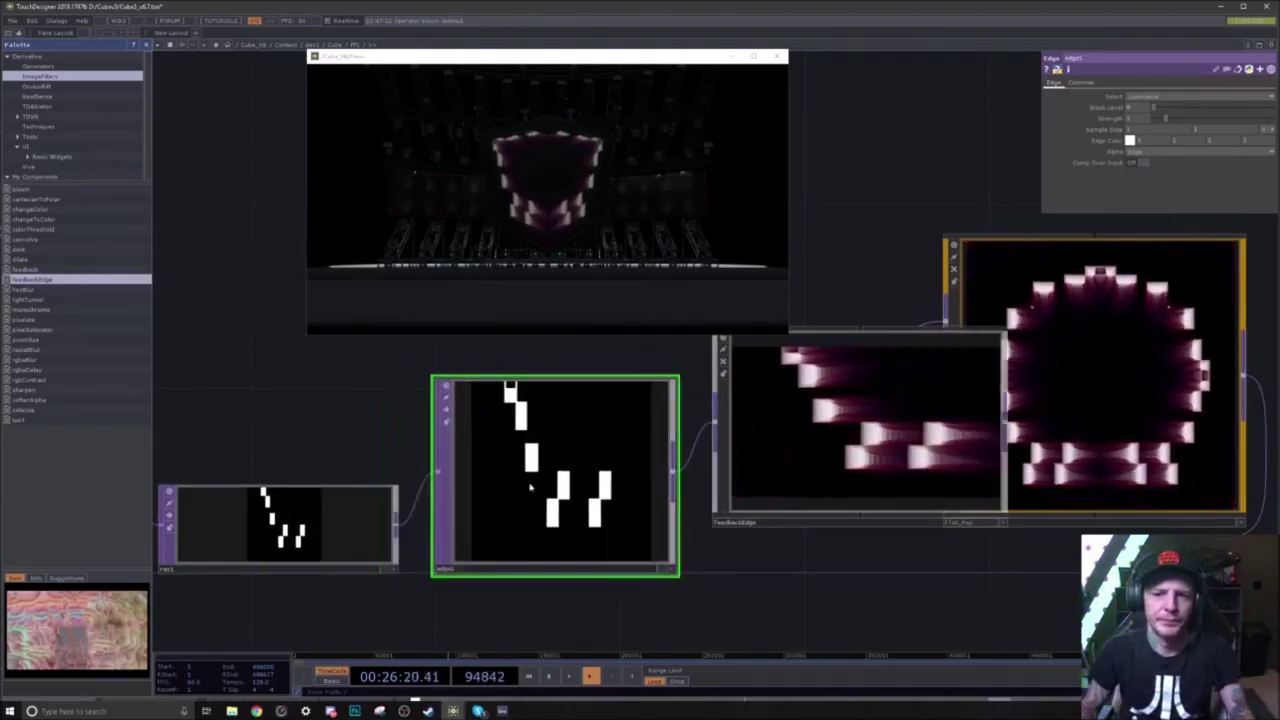
Step: Check the Resolution TOP's output aspect options and keep the aspect on Resolution
{"action": "left_click", "coordinate": [365, 506]}
{"action": "left_click_drag", "start_coordinate": [262, 395], "coordinate": [319, 397]}
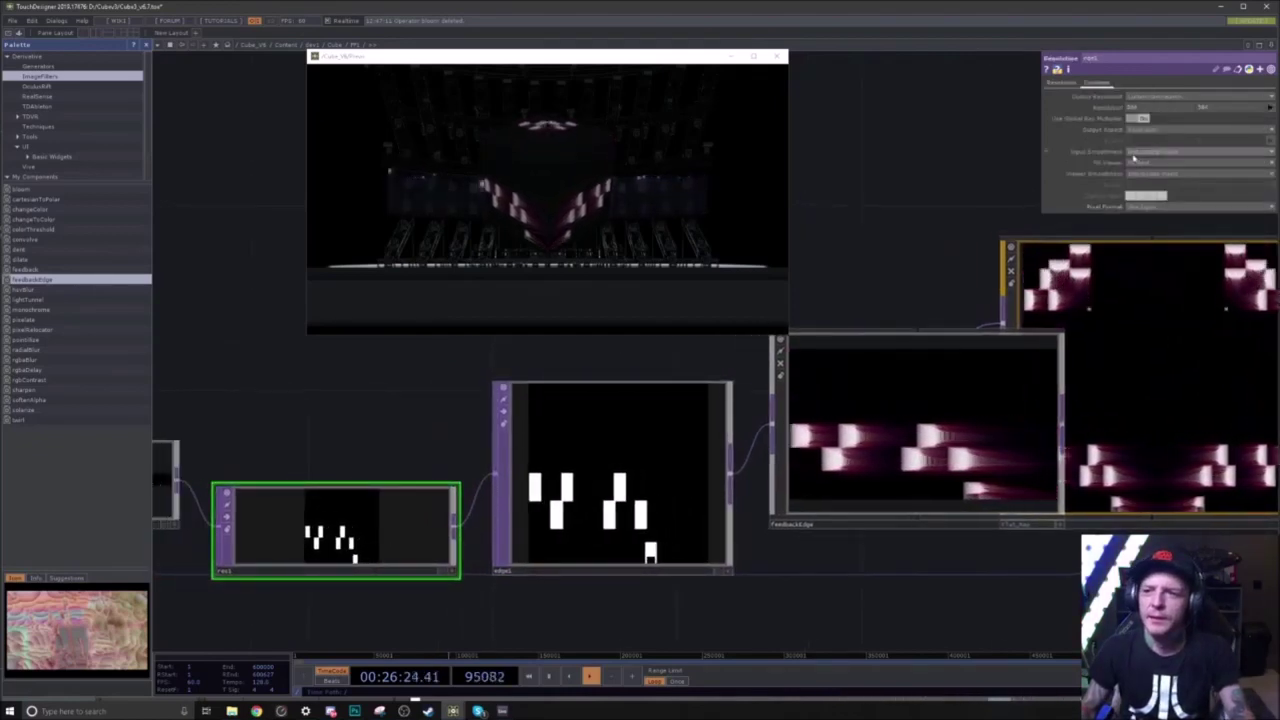
{"action": "left_click", "coordinate": [1157, 130]}
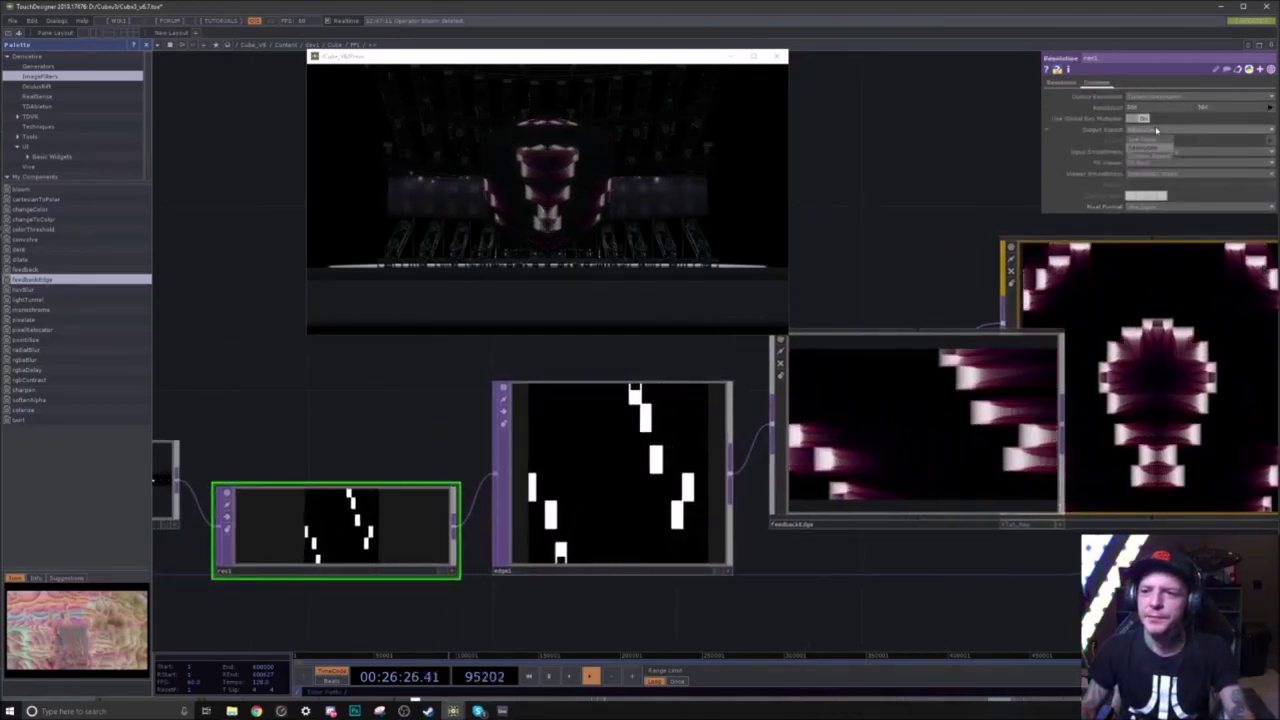
{"action": "left_click", "coordinate": [1157, 132]}
{"action": "left_click", "coordinate": [1157, 132]}
{"action": "left_click", "coordinate": [1151, 149]}
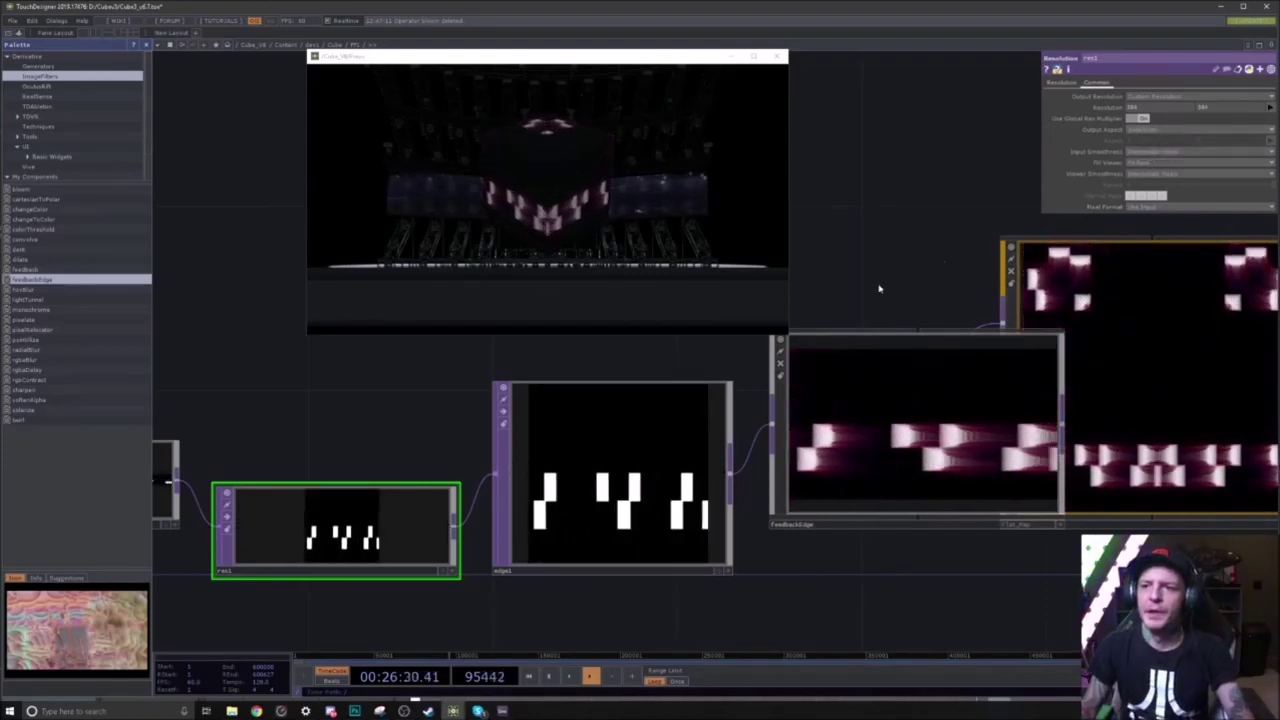
Step: Review the Edge TOP's parameters and restyle feedbackEdge by increasing its source blur, setting edge strength to 0, and adjusting feedback gain and hue shift
{"action": "left_click_drag", "start_coordinate": [310, 433], "coordinate": [276, 433]}
{"action": "left_click", "coordinate": [758, 514]}
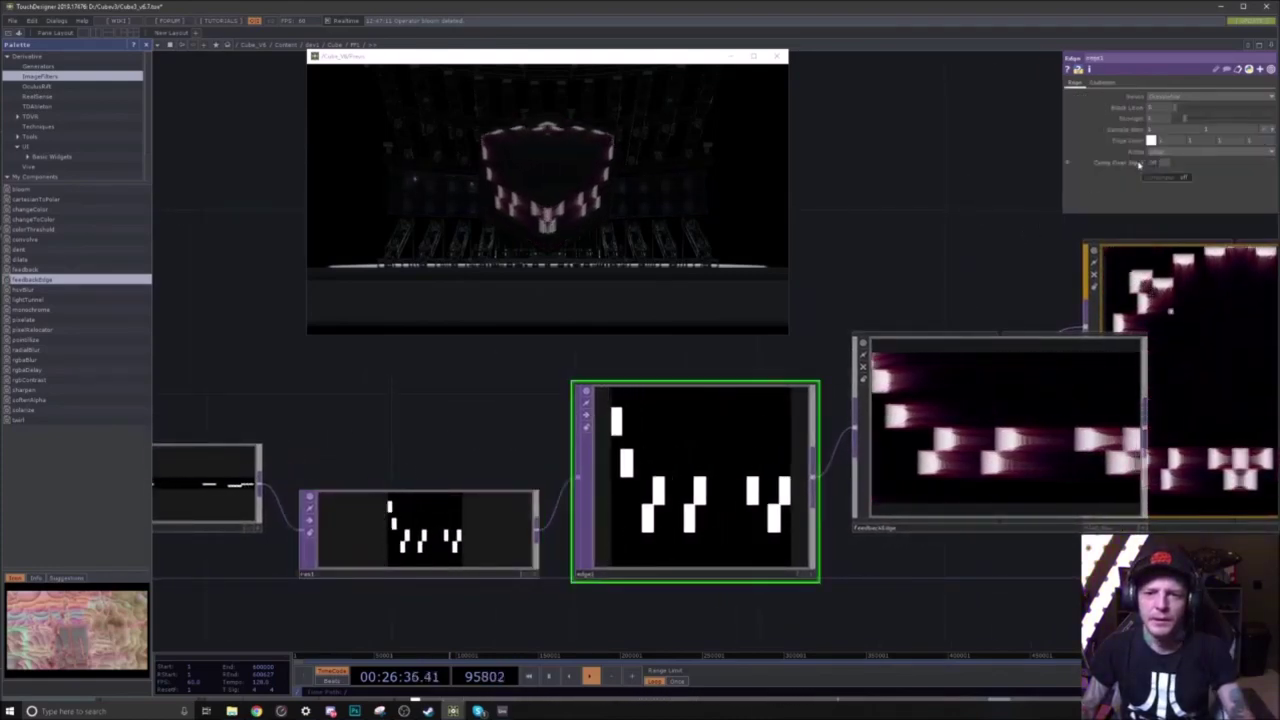
{"action": "left_click", "coordinate": [954, 414]}
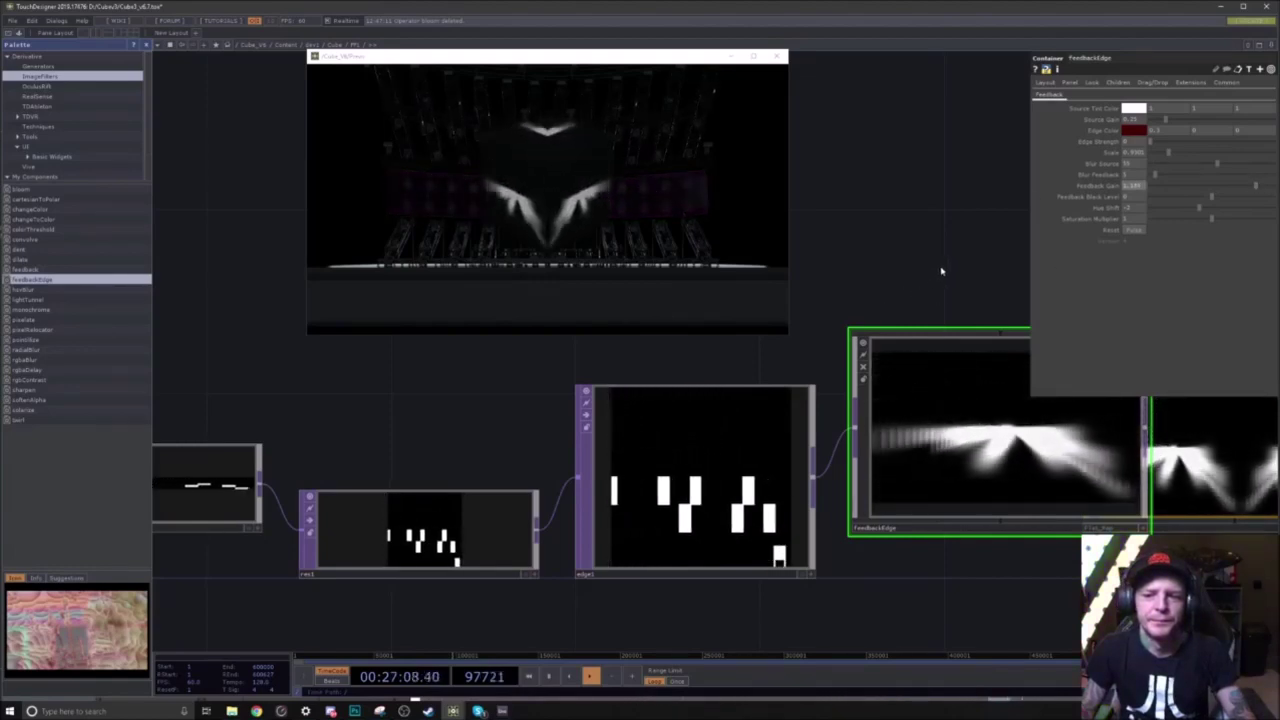
Step: Insert a Flip TOP between the CHOP to TOP and the Resolution TOP, and set its Flop option to Bottom Left
{"action": "left_click_drag", "start_coordinate": [449, 439], "coordinate": [654, 456]}
{"action": "left_click", "coordinate": [342, 506]}
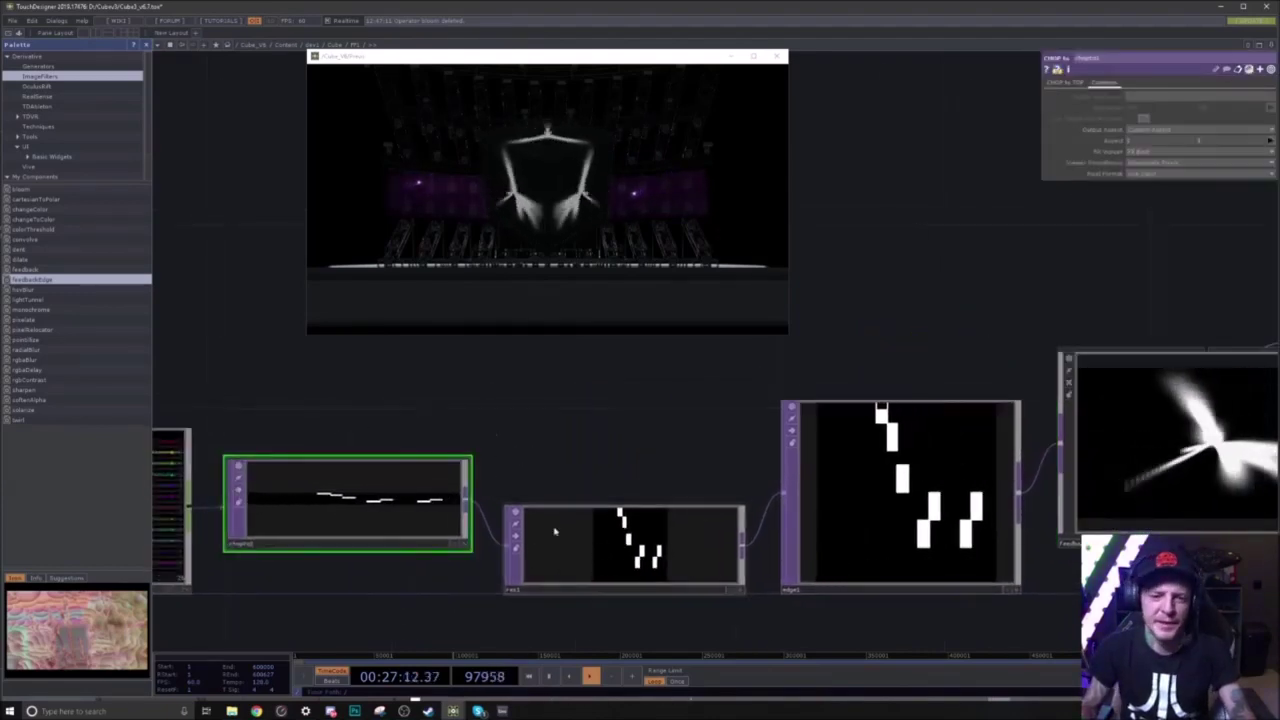
{"action": "left_click_drag", "start_coordinate": [555, 531], "coordinate": [581, 492]}
{"action": "right_click", "coordinate": [473, 505]}
{"action": "type", "text": "fl"}
{"action": "key", "text": "Return"}
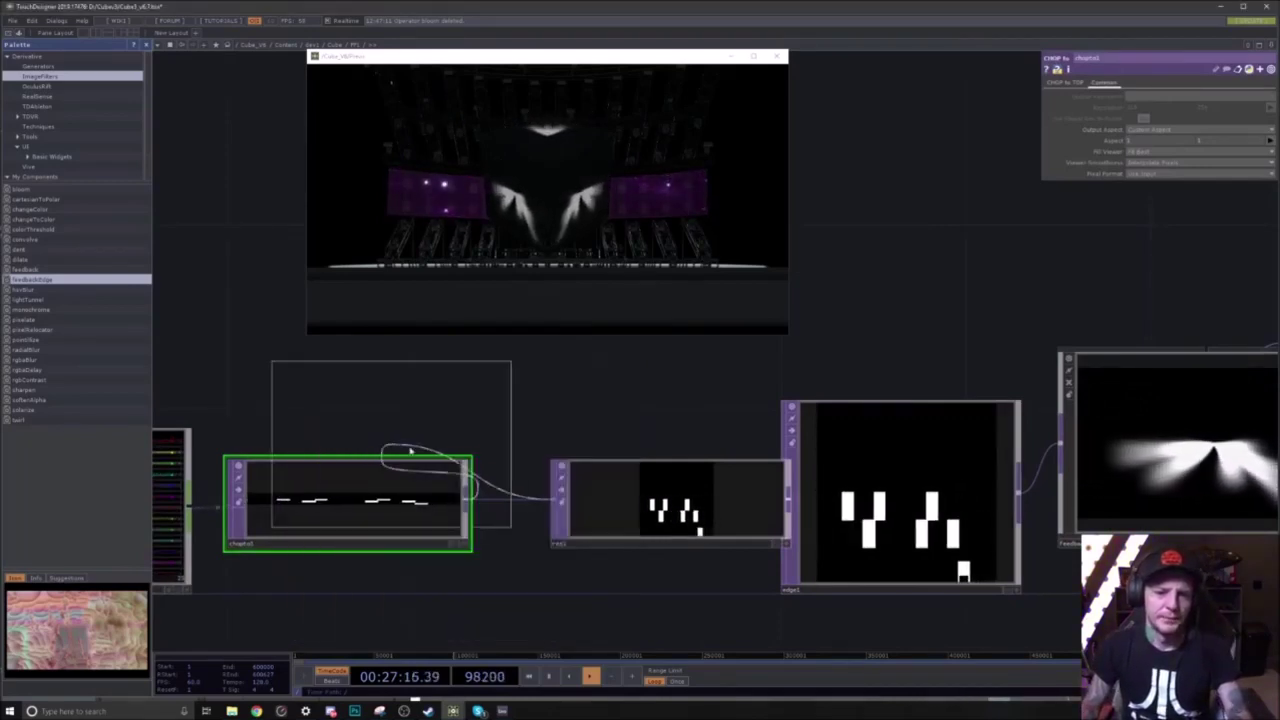
{"action": "left_click", "coordinate": [485, 500]}
{"action": "left_click_drag", "start_coordinate": [540, 508], "coordinate": [586, 508]}
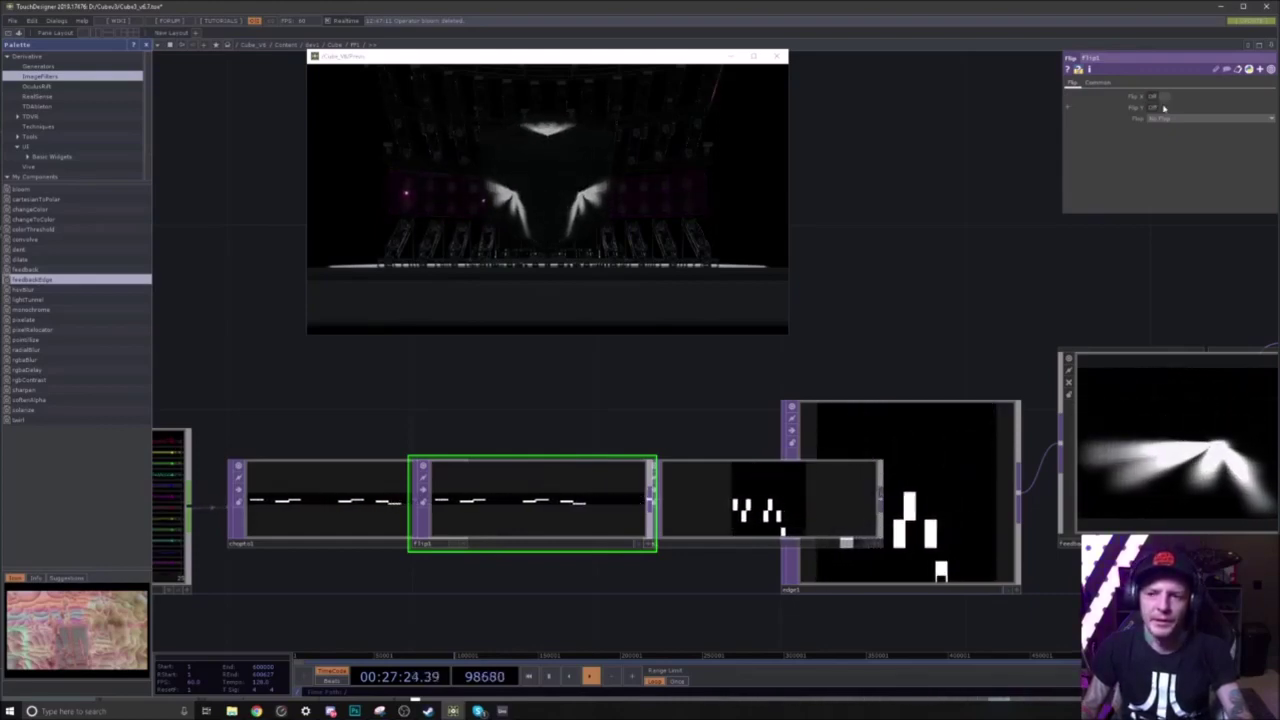
{"action": "left_click", "coordinate": [1166, 138]}
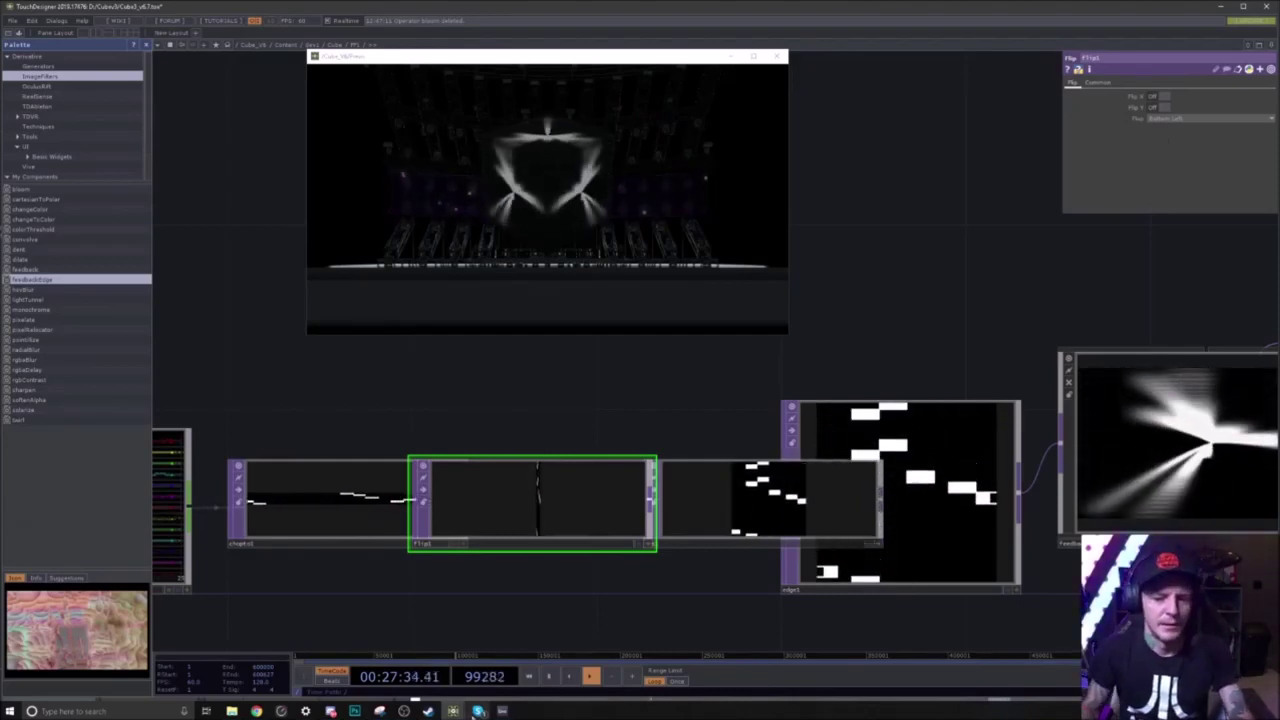
Step: Switch to Ableton Live and loop a short arrangement section starting at the beginning of the small purple clip
{"action": "left_click", "coordinate": [502, 711]}
{"action": "left_click", "coordinate": [632, 322]}
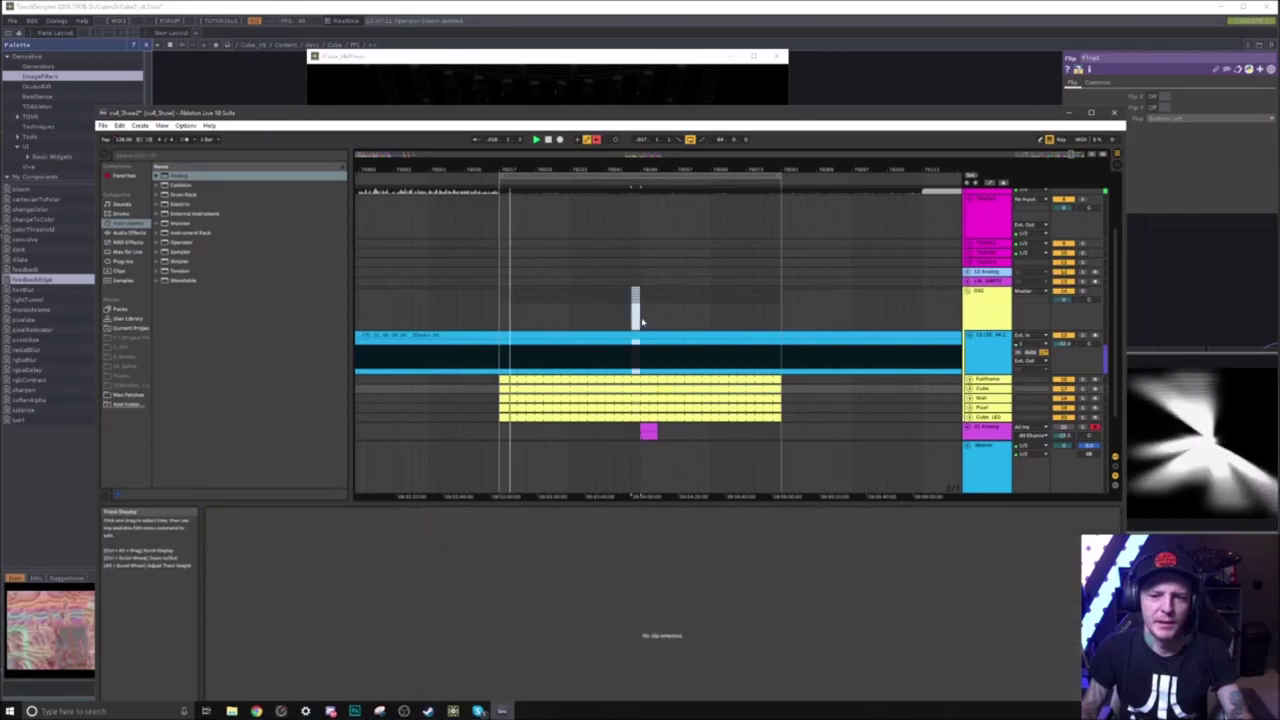
{"action": "left_click_drag", "start_coordinate": [640, 320], "coordinate": [708, 314]}
{"action": "key", "text": "ctrl+l"}
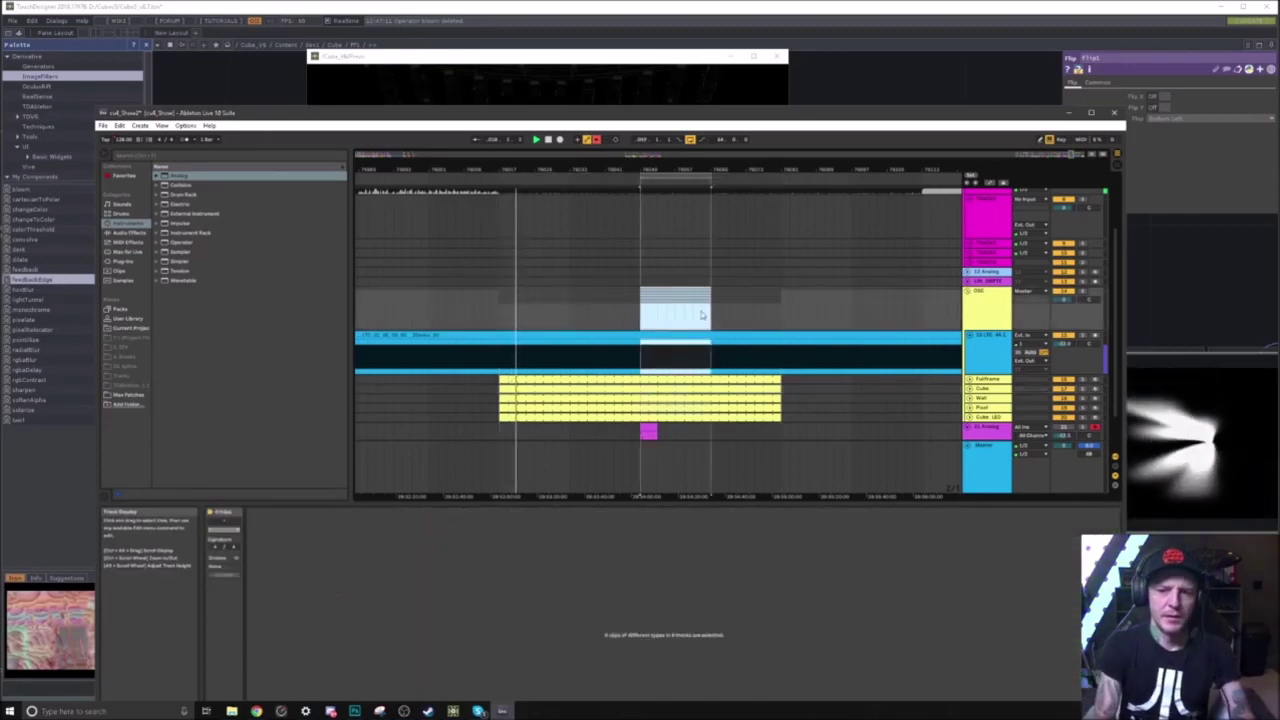
Step: View the previs window full screen to examine the cube effect, and restore it to its smaller size
{"action": "left_click", "coordinate": [631, 55]}
{"action": "left_click", "coordinate": [753, 56]}
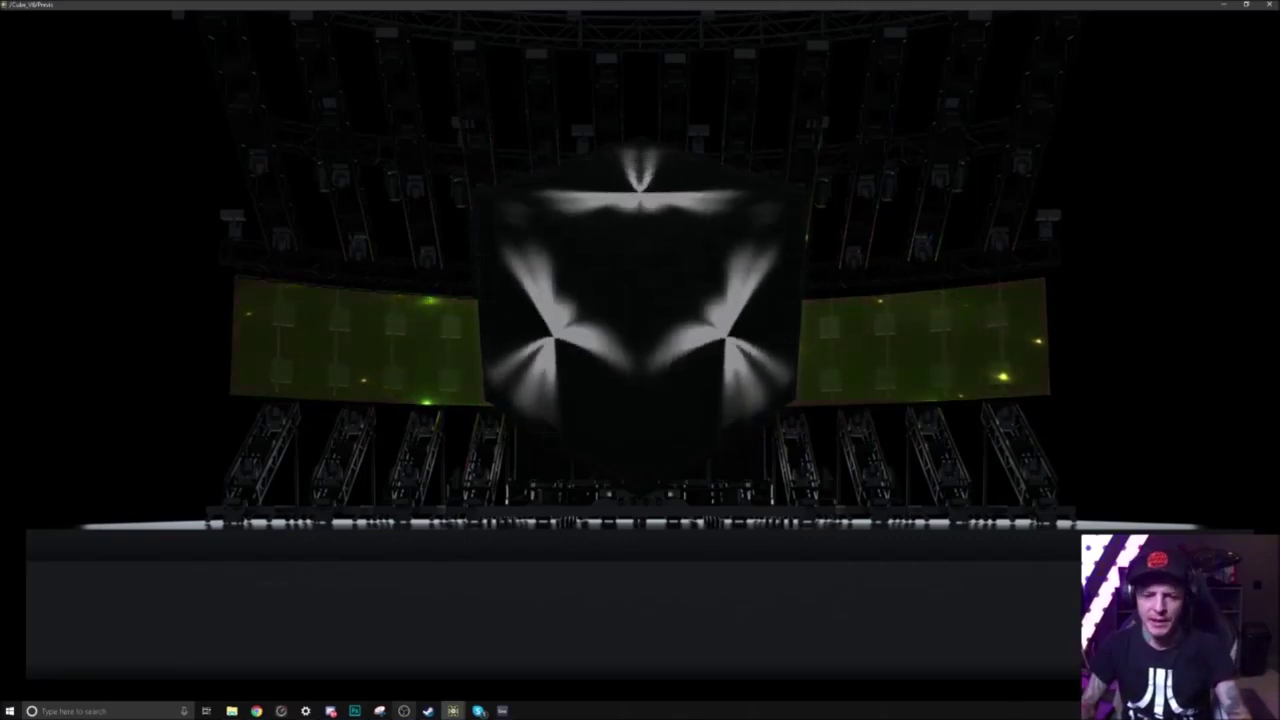
{"action": "double_click", "coordinate": [771, 4]}
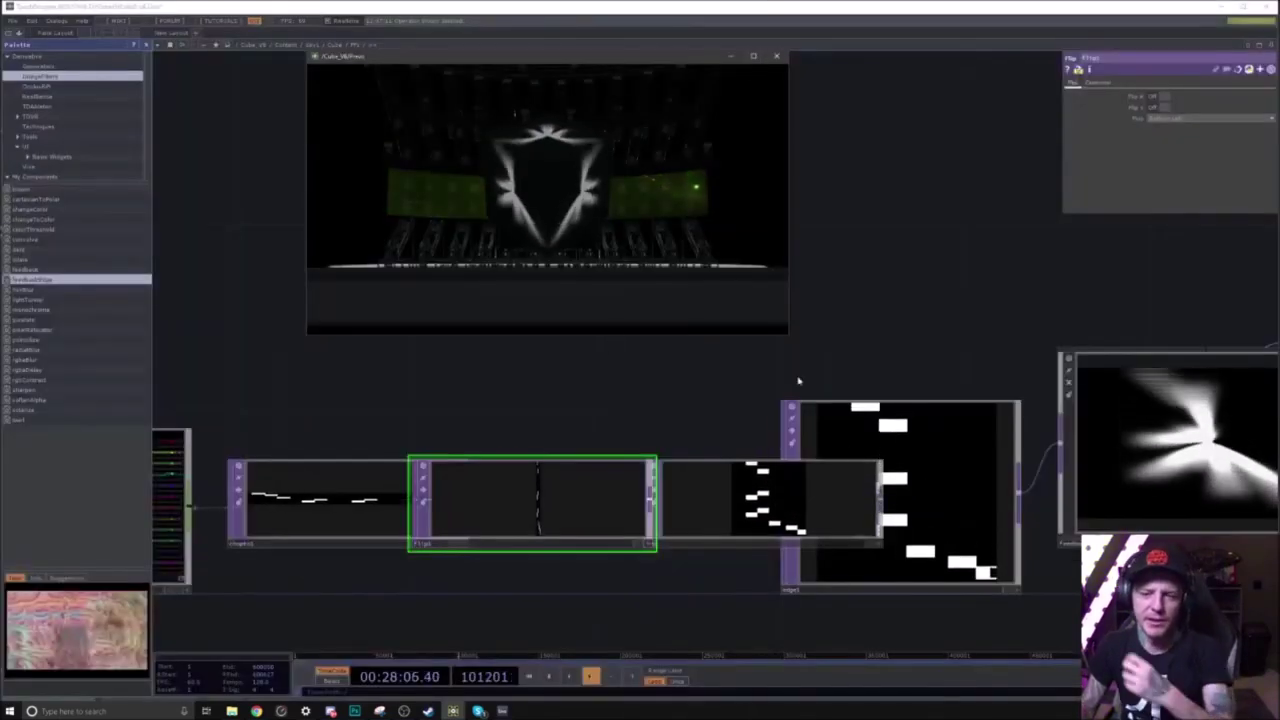
Step: Set feedbackEdge's source blur to 1 and lower its hue shift
{"action": "left_click_drag", "start_coordinate": [943, 318], "coordinate": [419, 366]}
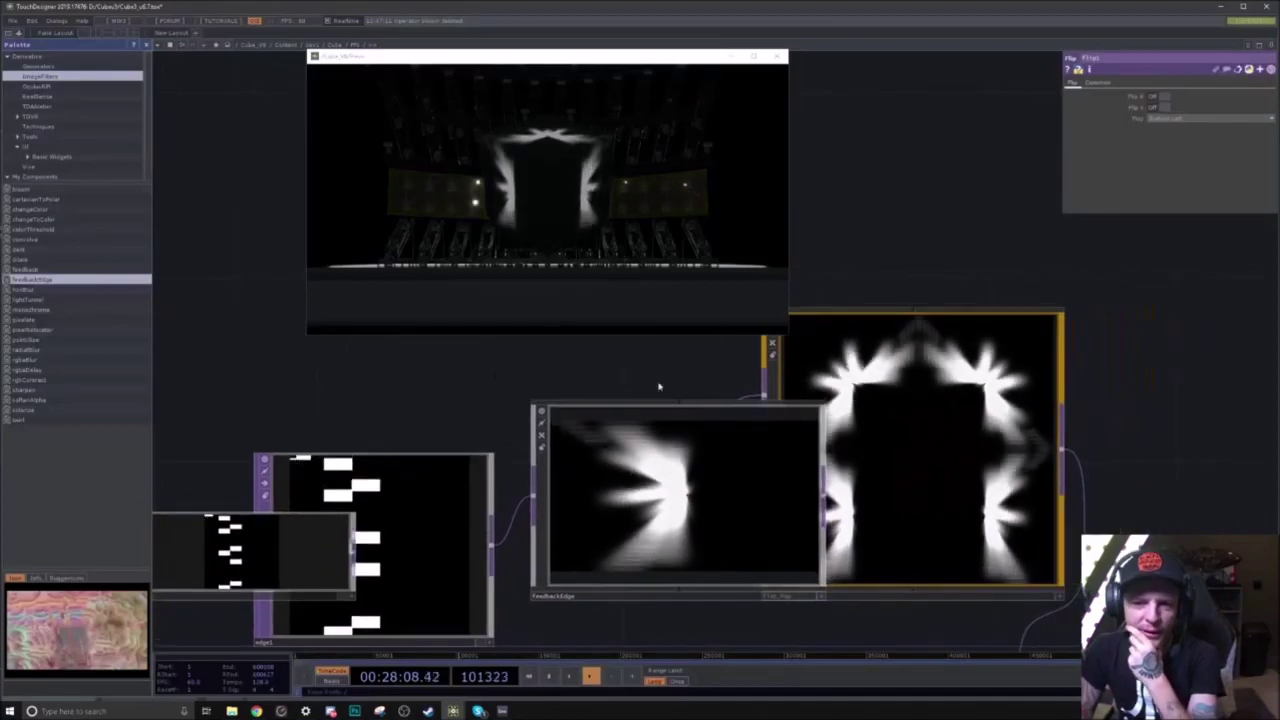
{"action": "left_click_drag", "start_coordinate": [655, 594], "coordinate": [786, 551]}
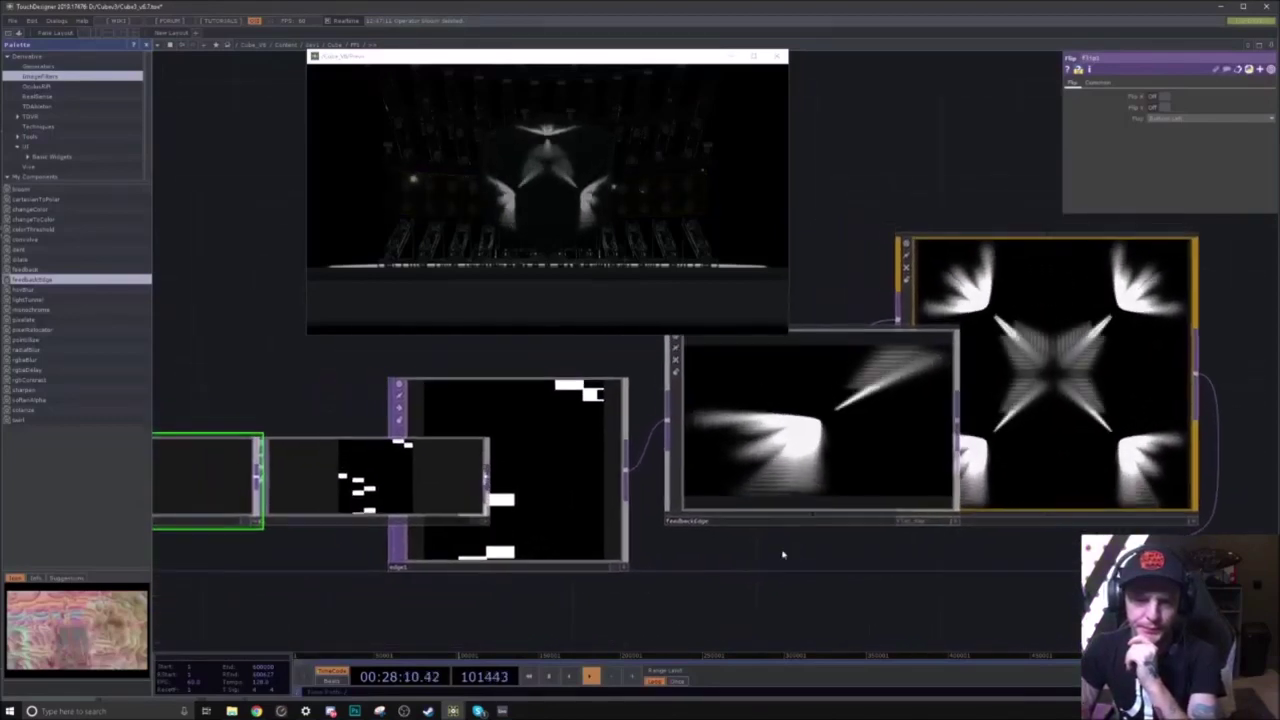
{"action": "left_click", "coordinate": [858, 435]}
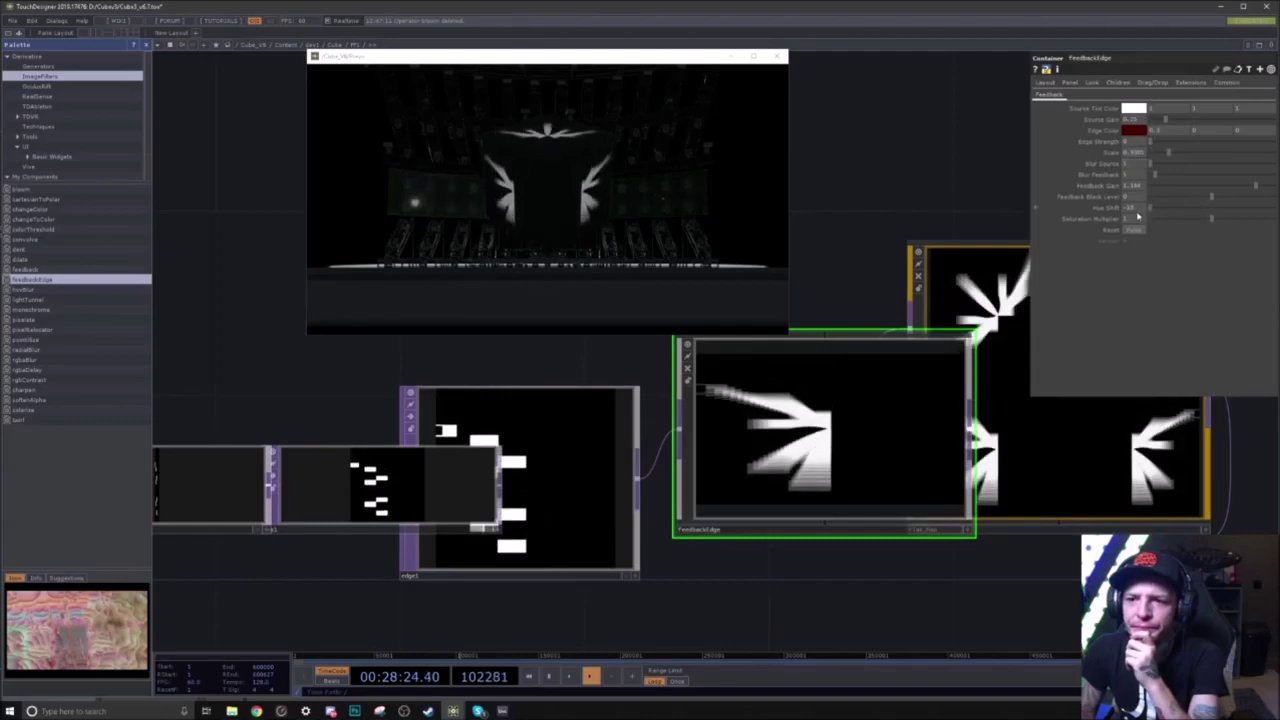
Step: Move the Edge TOP above the node chain and limit its channel mask to the green channel
{"action": "left_click_drag", "start_coordinate": [277, 569], "coordinate": [347, 546]}
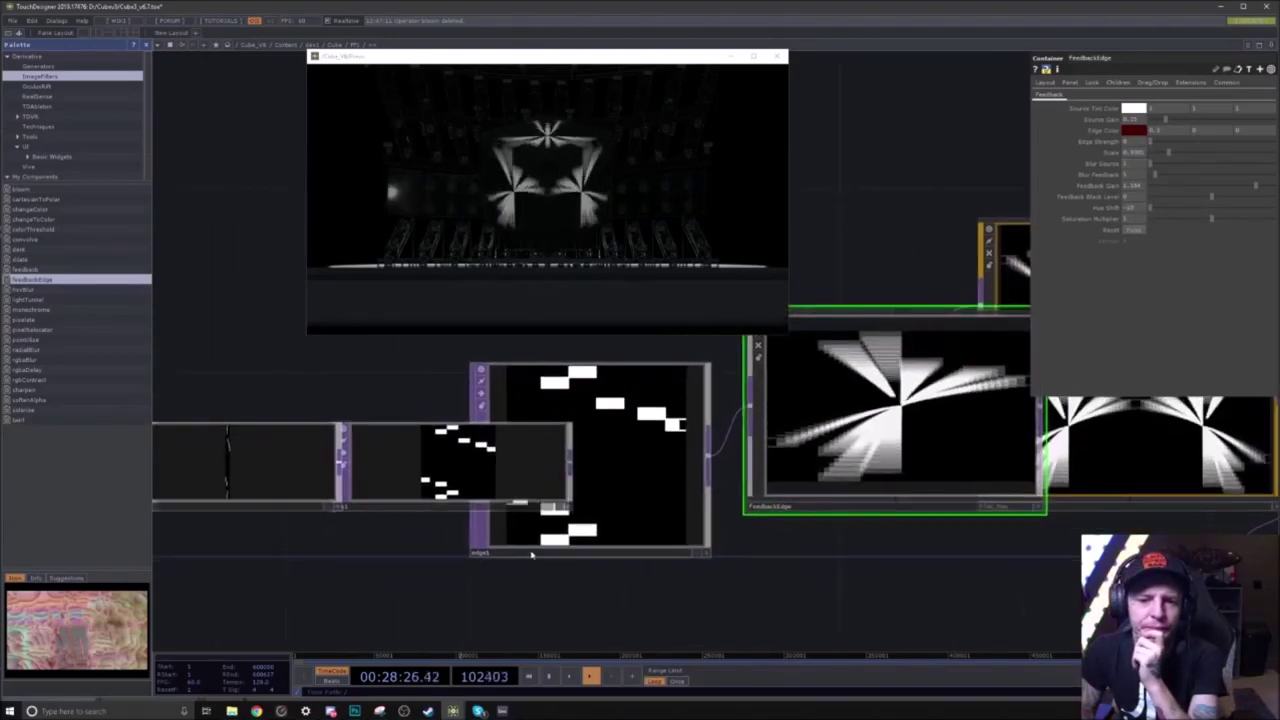
{"action": "scroll", "coordinate": [635, 397], "scroll_direction": "down", "scroll_amount": 5}
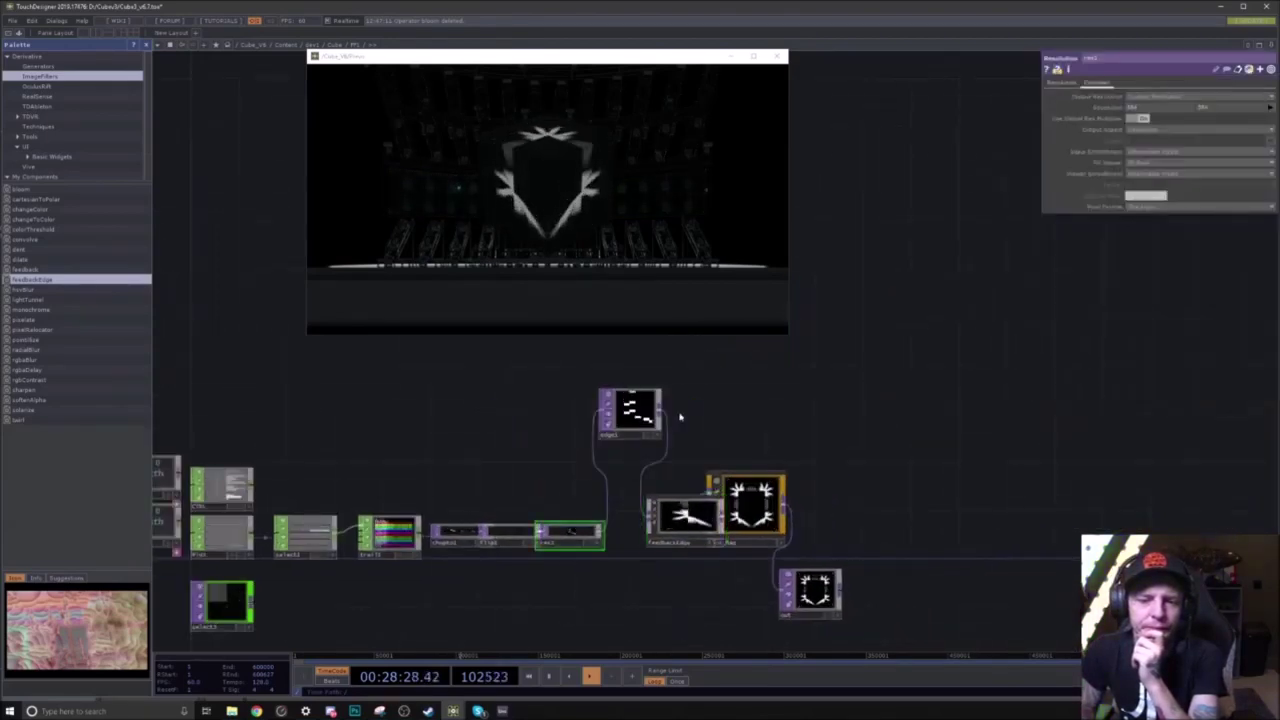
{"action": "scroll", "coordinate": [677, 414], "scroll_direction": "up", "scroll_amount": 5}
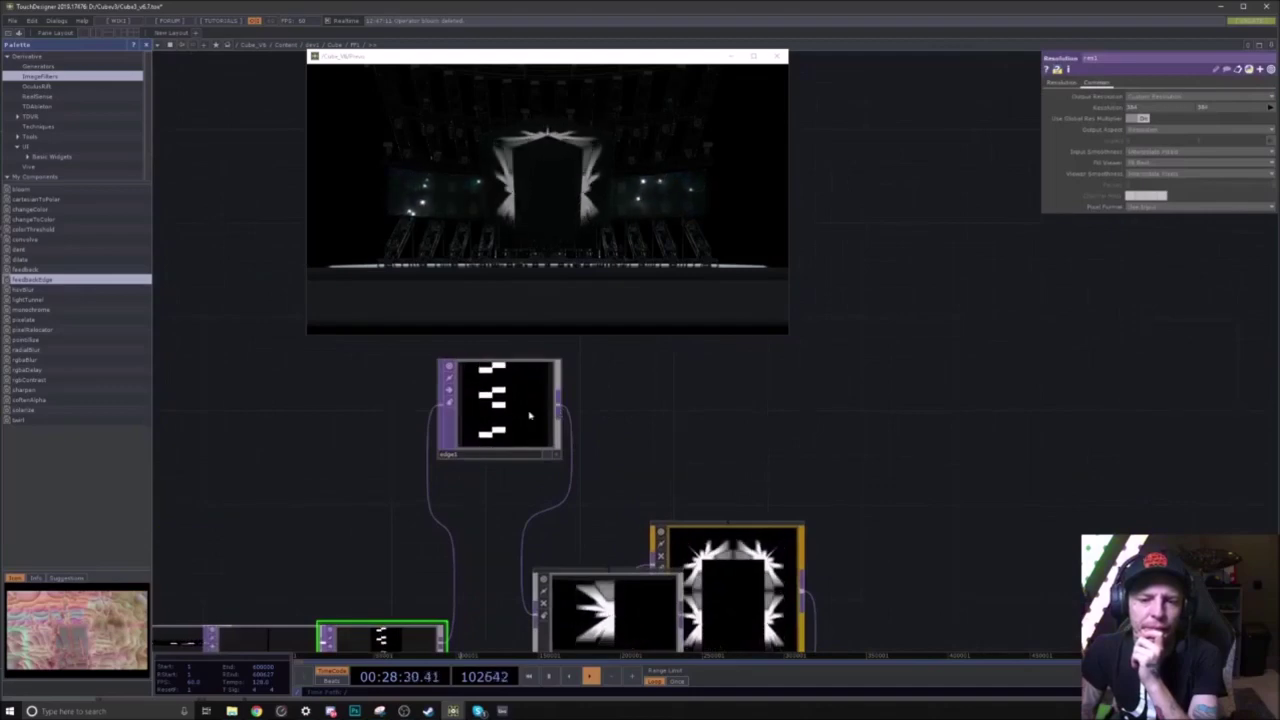
{"action": "left_click", "coordinate": [553, 410]}
{"action": "left_click", "coordinate": [1099, 84]}
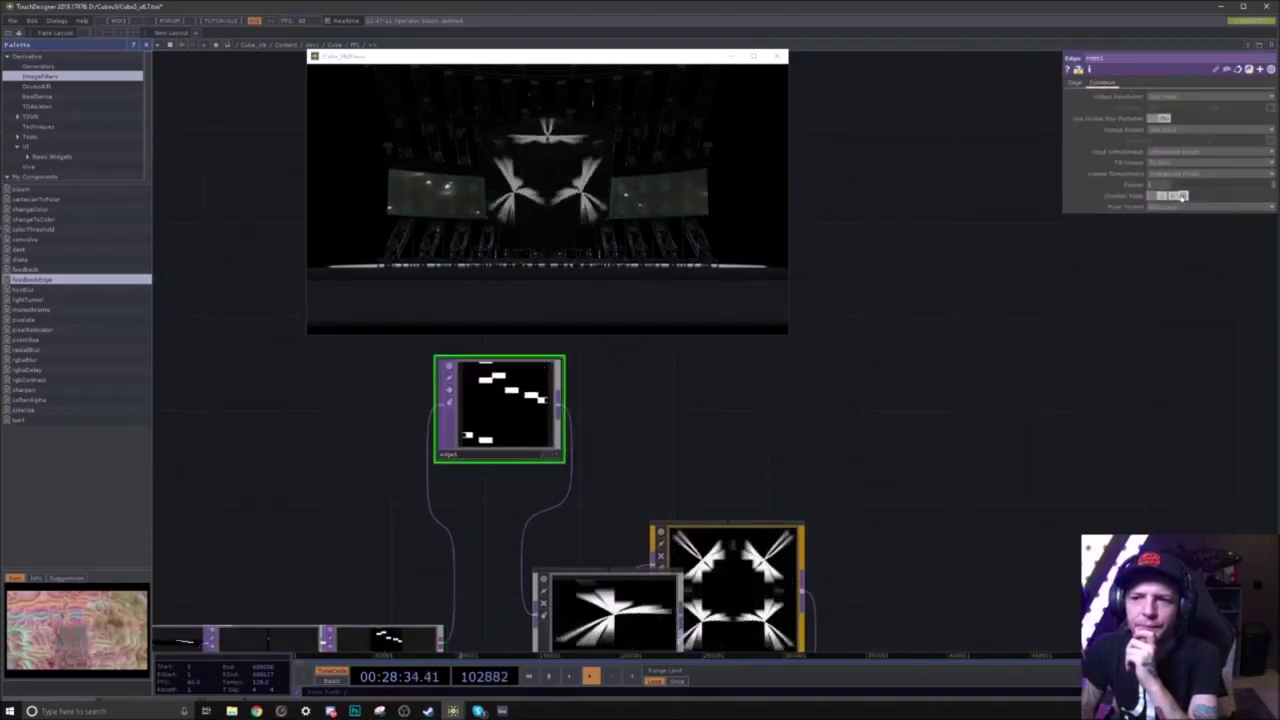
Step: Wire the Resolution TOP directly into feedbackEdge, and place the Edge TOP between feedbackEdge and Flat_Map, spacing the nodes apart
{"action": "scroll", "coordinate": [662, 487], "scroll_direction": "down", "scroll_amount": 6}
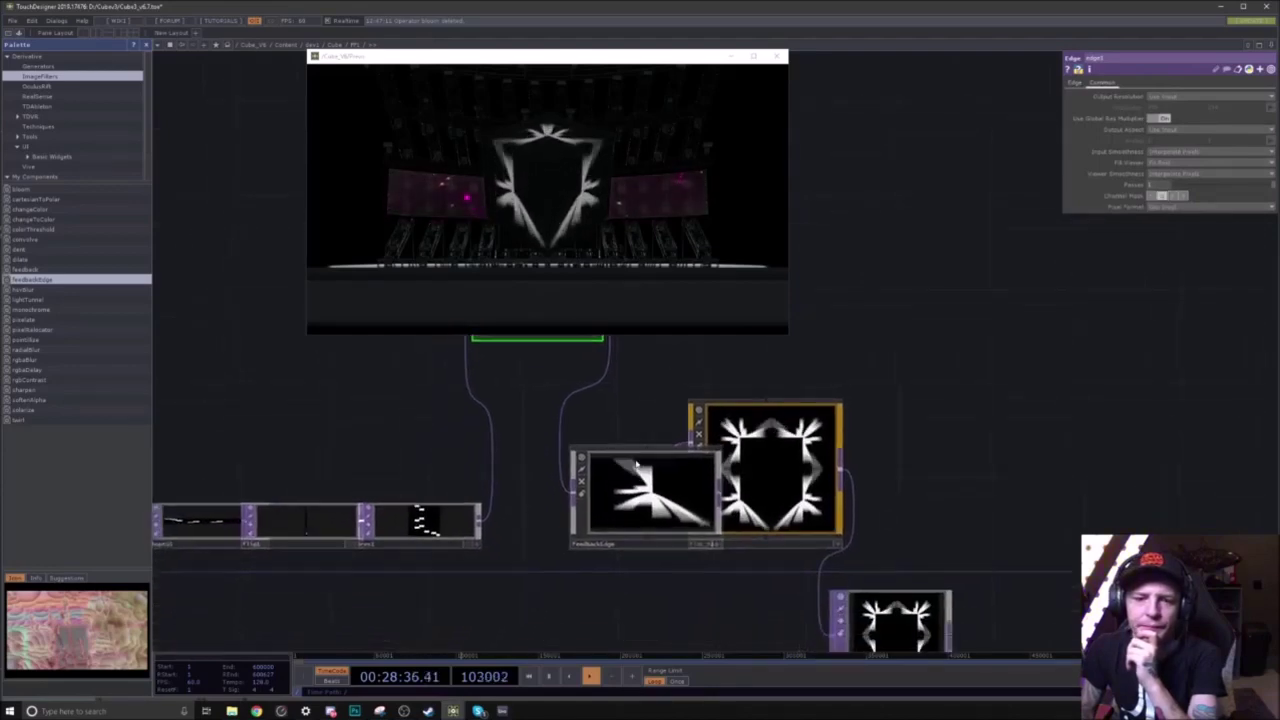
{"action": "scroll", "coordinate": [634, 449], "scroll_direction": "up", "scroll_amount": 6}
{"action": "left_click_drag", "start_coordinate": [566, 453], "coordinate": [499, 423]}
{"action": "left_click_drag", "start_coordinate": [598, 530], "coordinate": [833, 483]}
{"action": "left_click_drag", "start_coordinate": [453, 595], "coordinate": [523, 523]}
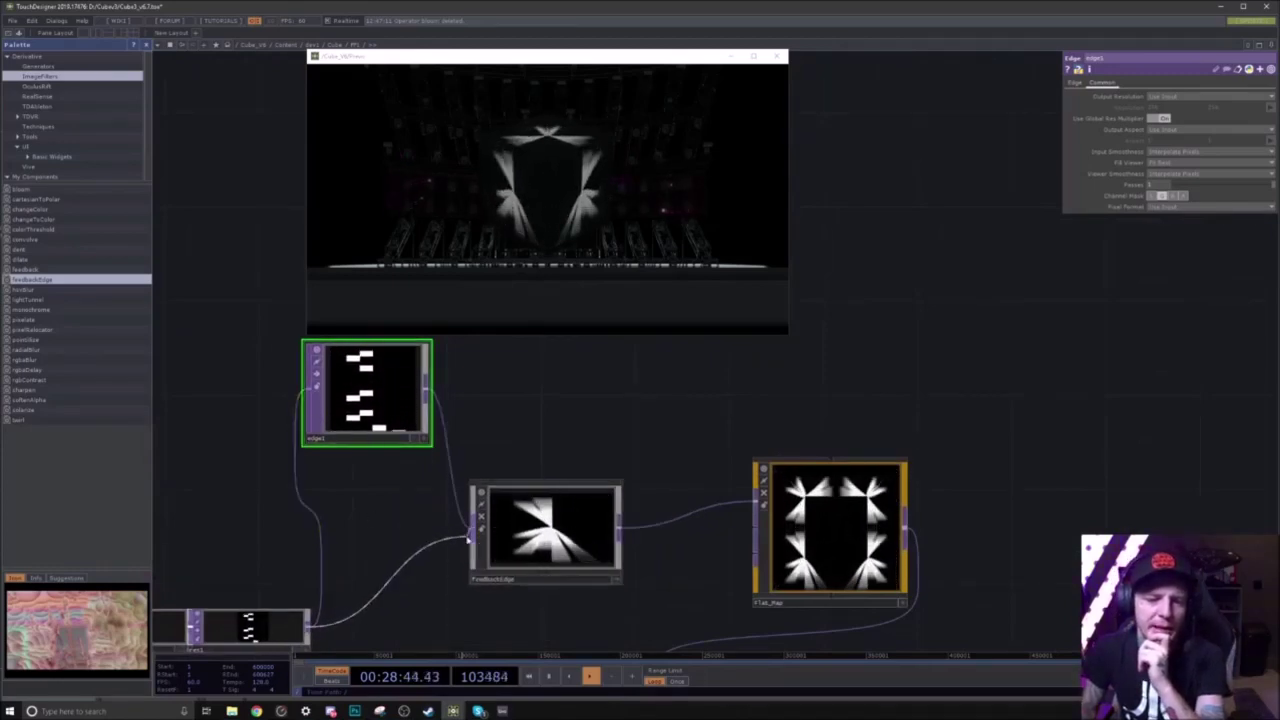
{"action": "left_click_drag", "start_coordinate": [380, 420], "coordinate": [685, 420]}
{"action": "left_click_drag", "start_coordinate": [593, 413], "coordinate": [695, 483]}
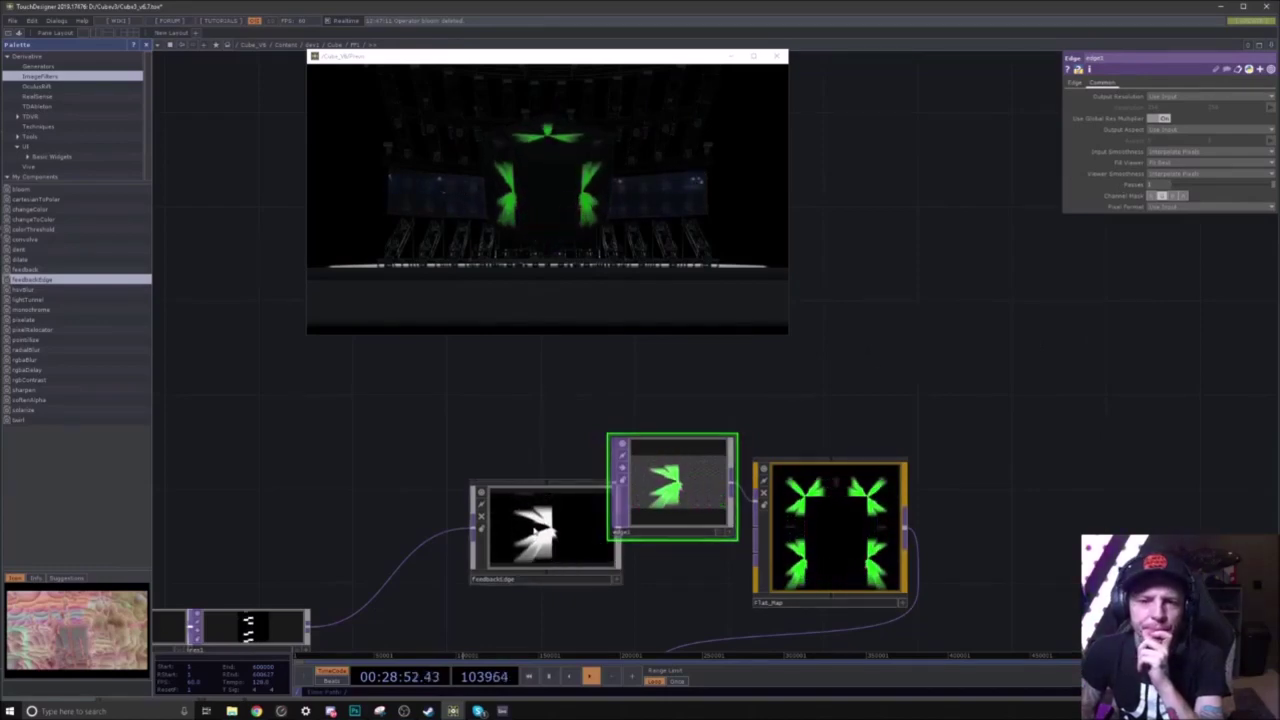
Step: Raise the Edge TOP's black level to about 0.53, set its strength to 0, and inspect its image up close
{"action": "left_click", "coordinate": [1076, 83]}
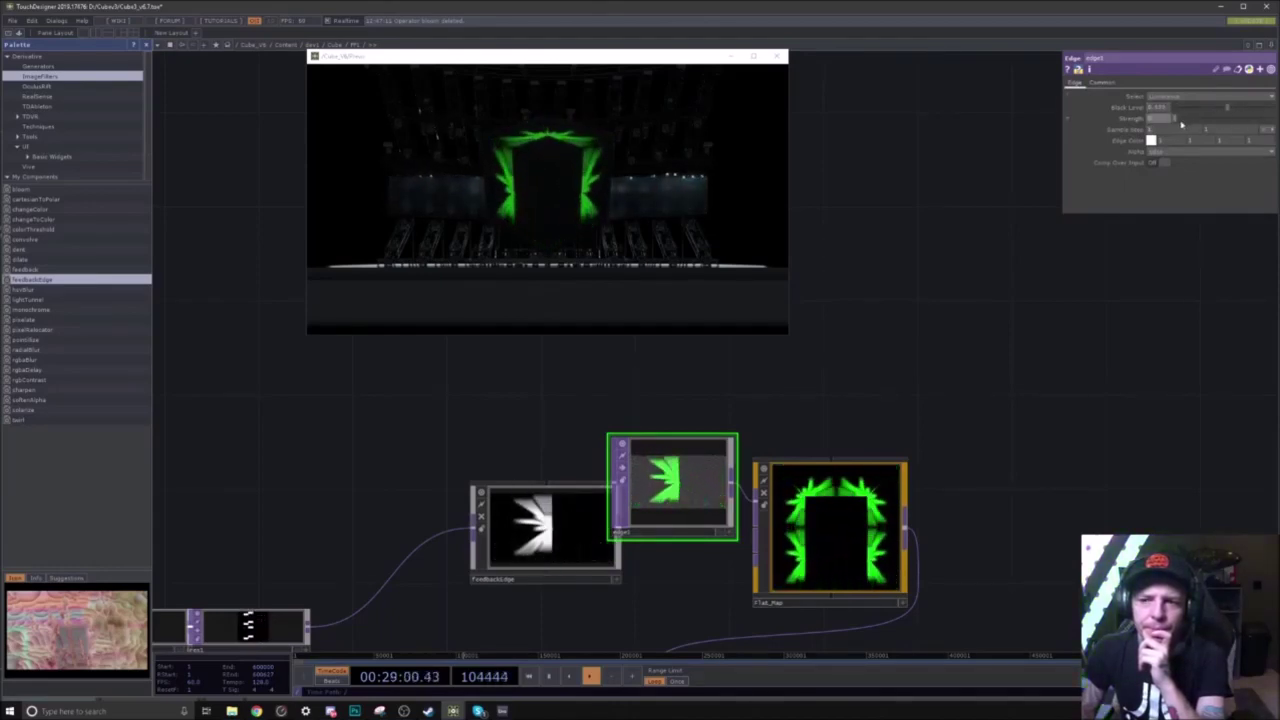
{"action": "scroll", "coordinate": [676, 462], "scroll_direction": "up", "scroll_amount": 10}
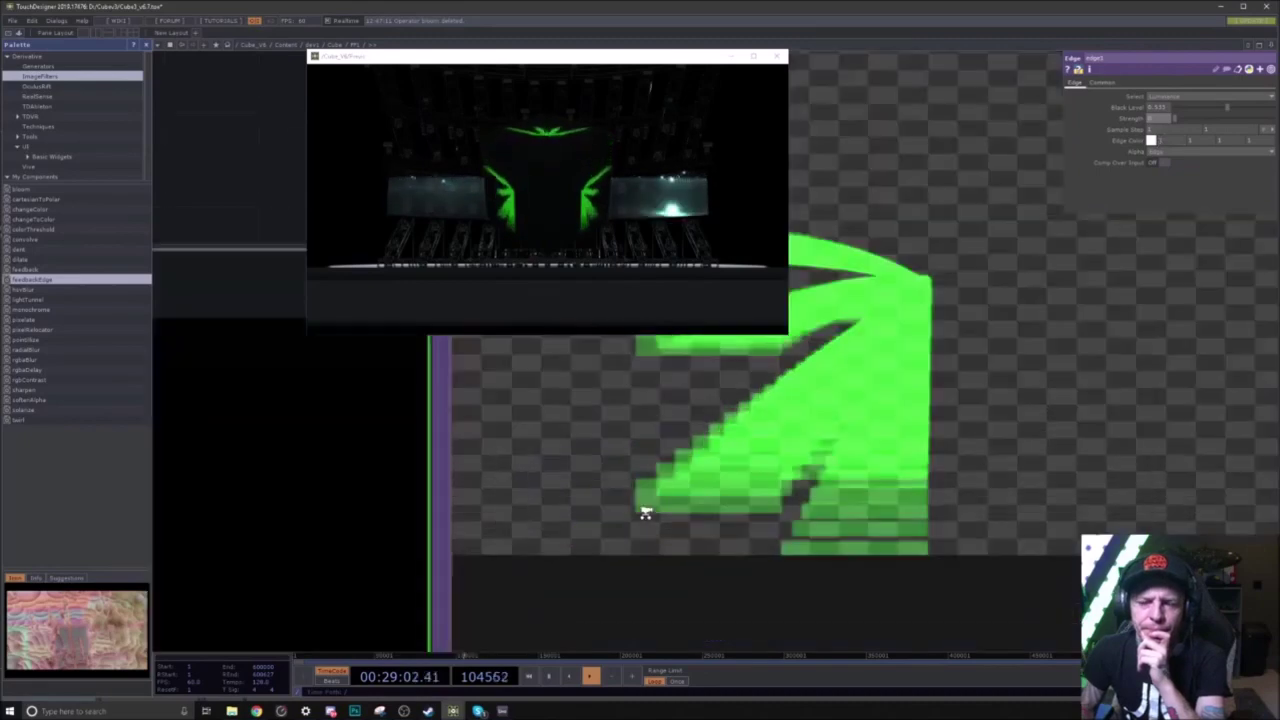
{"action": "scroll", "coordinate": [776, 505], "scroll_direction": "down", "scroll_amount": 8}
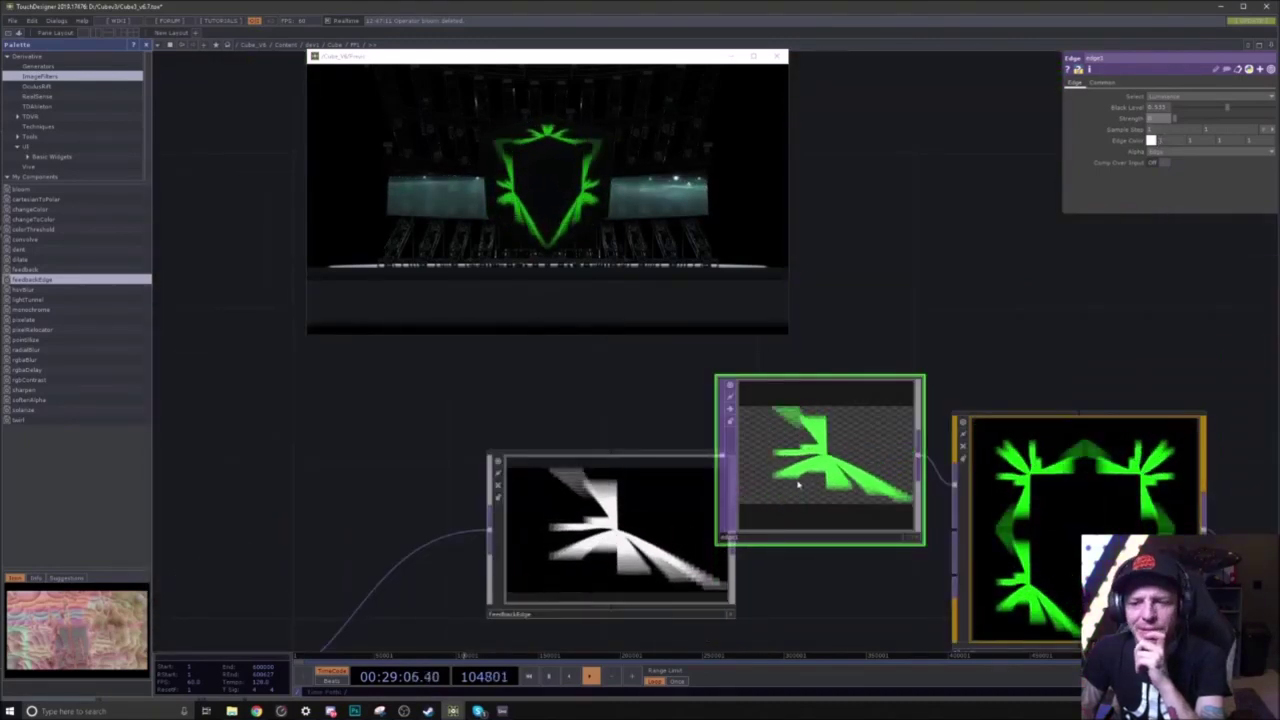
Step: Try a different alpha mode on the Edge TOP and toggle its Comp Over Input option
{"action": "left_click_drag", "start_coordinate": [371, 549], "coordinate": [466, 431]}
{"action": "scroll", "coordinate": [470, 497], "scroll_direction": "down", "scroll_amount": 10}
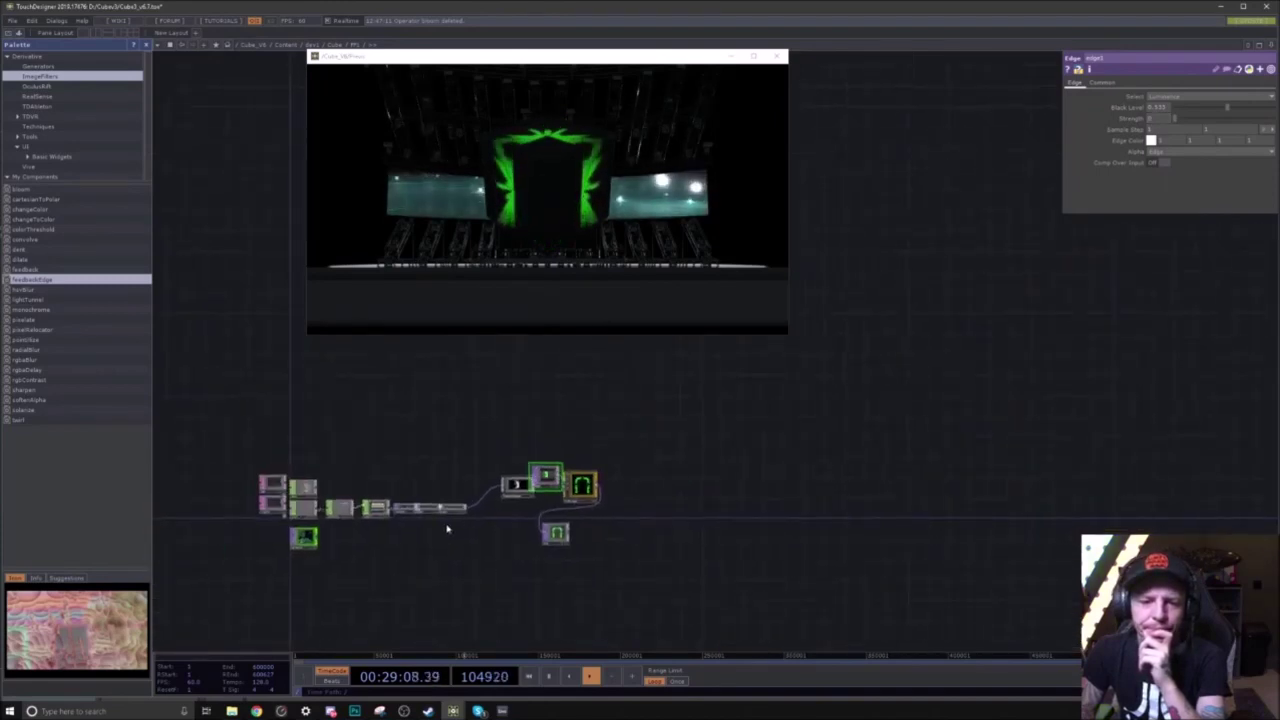
{"action": "scroll", "coordinate": [286, 491], "scroll_direction": "up", "scroll_amount": 10}
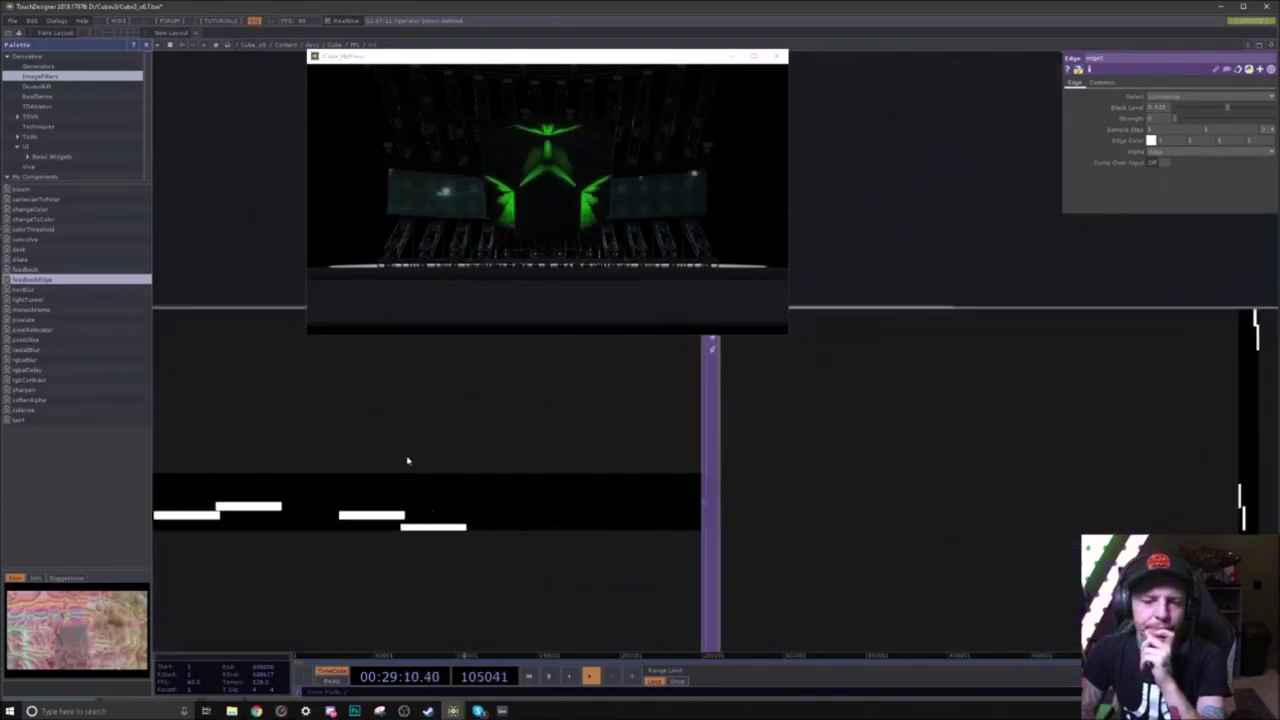
{"action": "scroll", "coordinate": [407, 460], "scroll_direction": "down", "scroll_amount": 6}
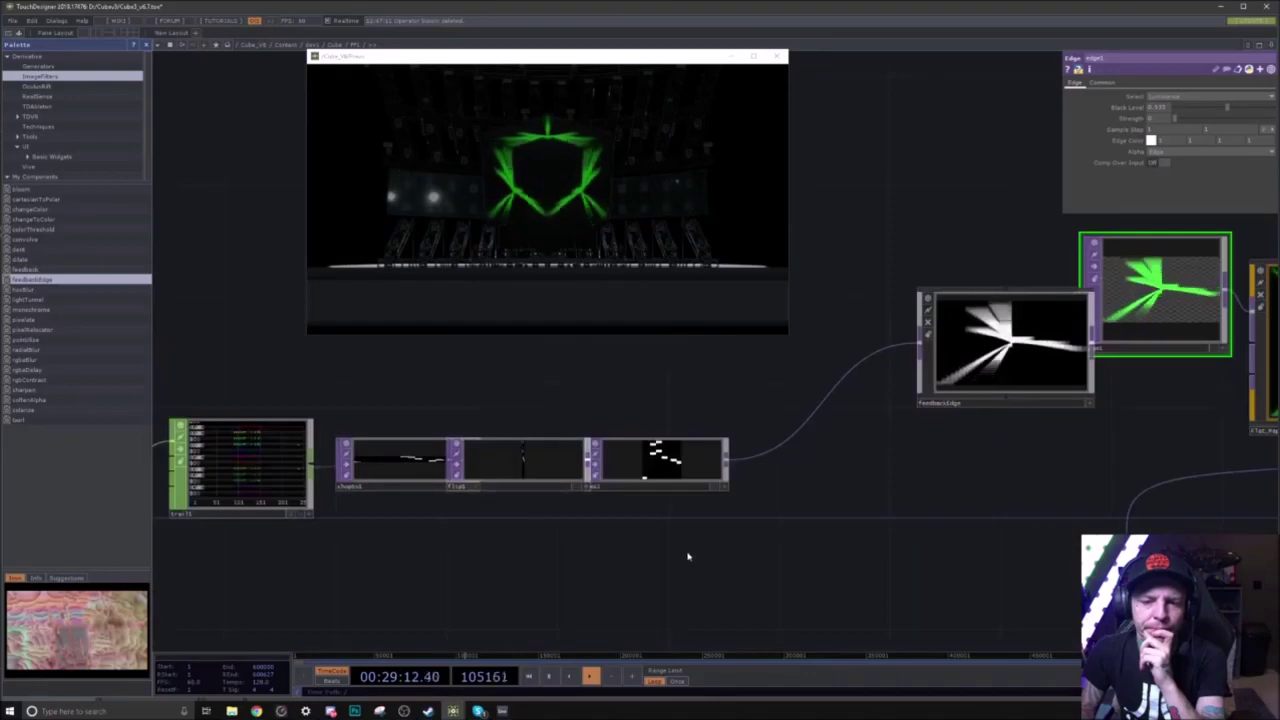
{"action": "scroll", "coordinate": [698, 555], "scroll_direction": "up", "scroll_amount": 3}
{"action": "left_click_drag", "start_coordinate": [699, 555], "coordinate": [663, 562]}
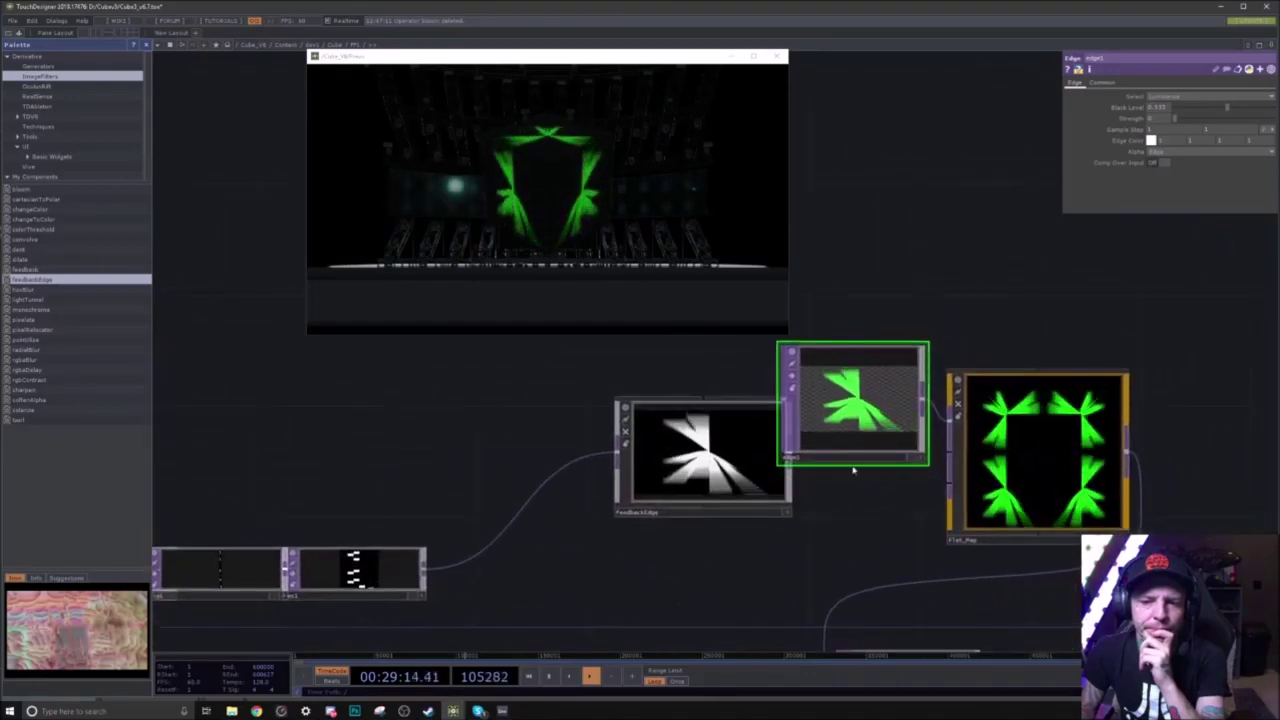
{"action": "left_click", "coordinate": [1176, 152]}
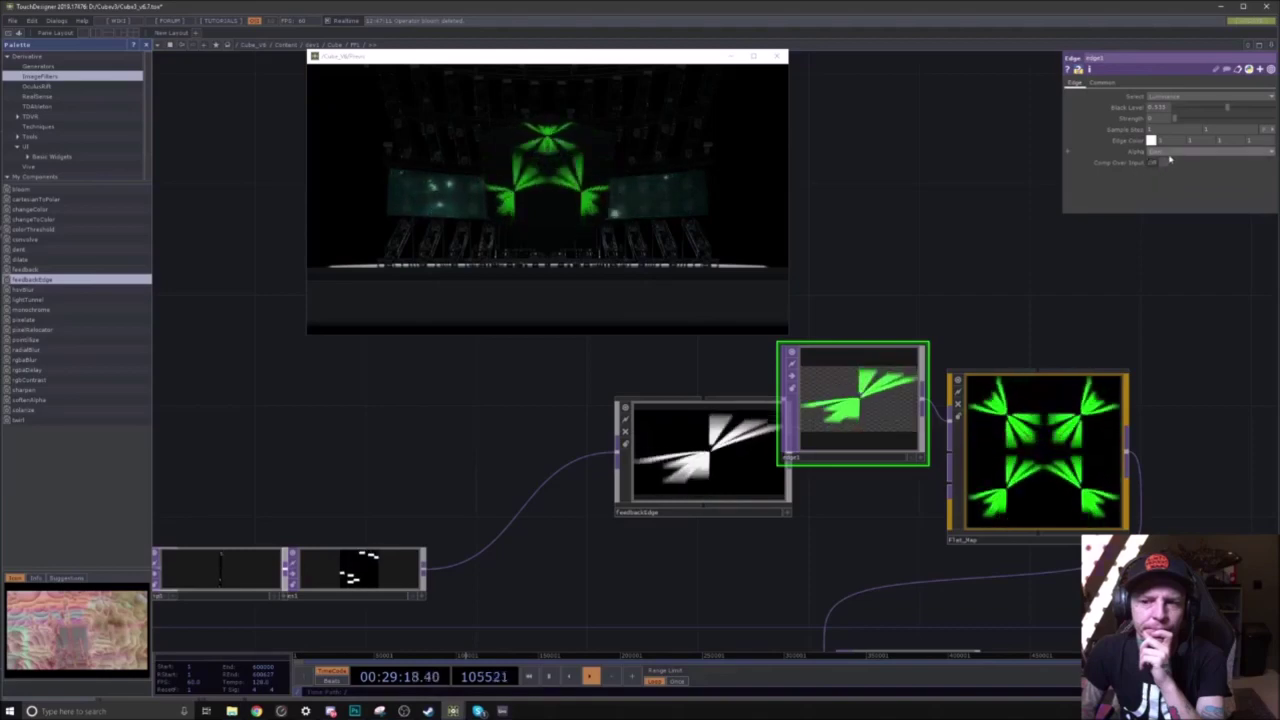
{"action": "left_click", "coordinate": [1162, 168]}
{"action": "left_click", "coordinate": [1161, 163]}
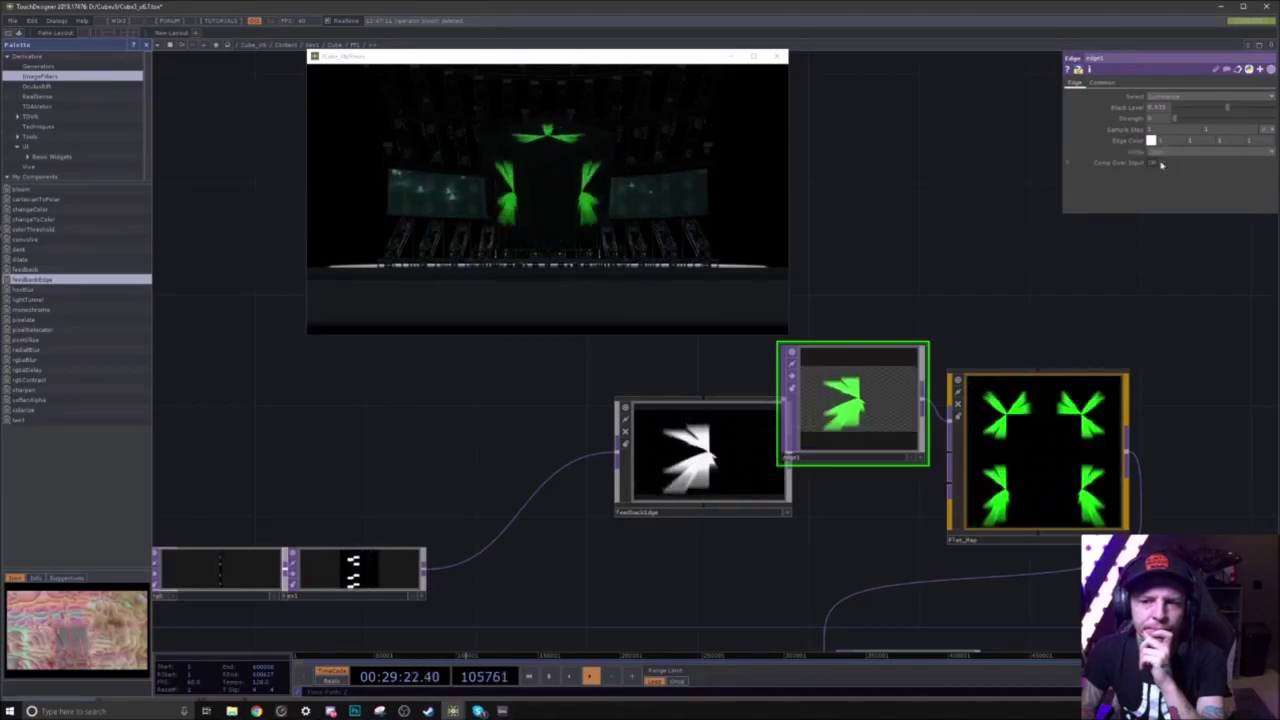